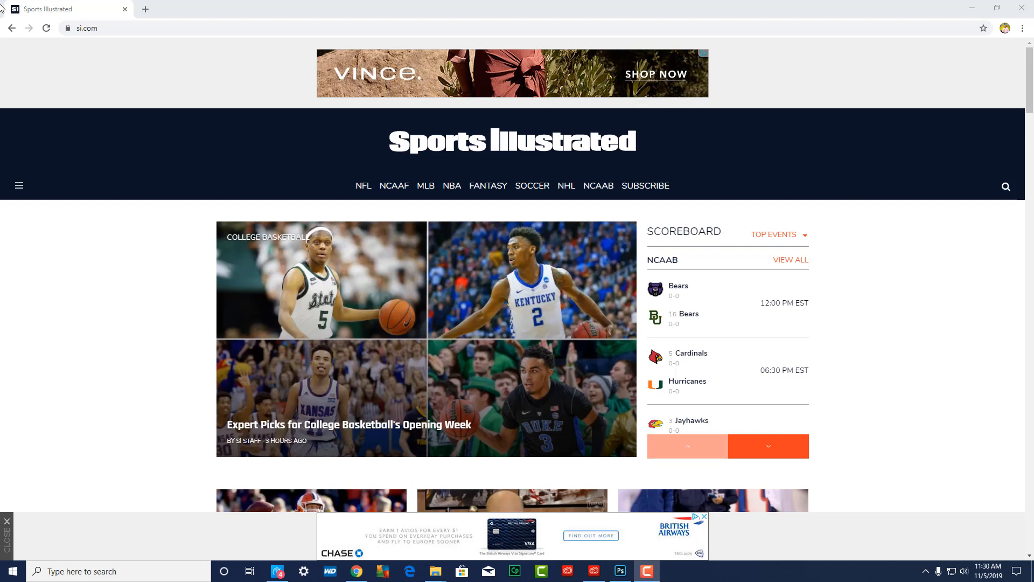
# Step: Reload the Sports Illustrated home page and examine its horizontal banner ads
pyautogui.click(46, 28)
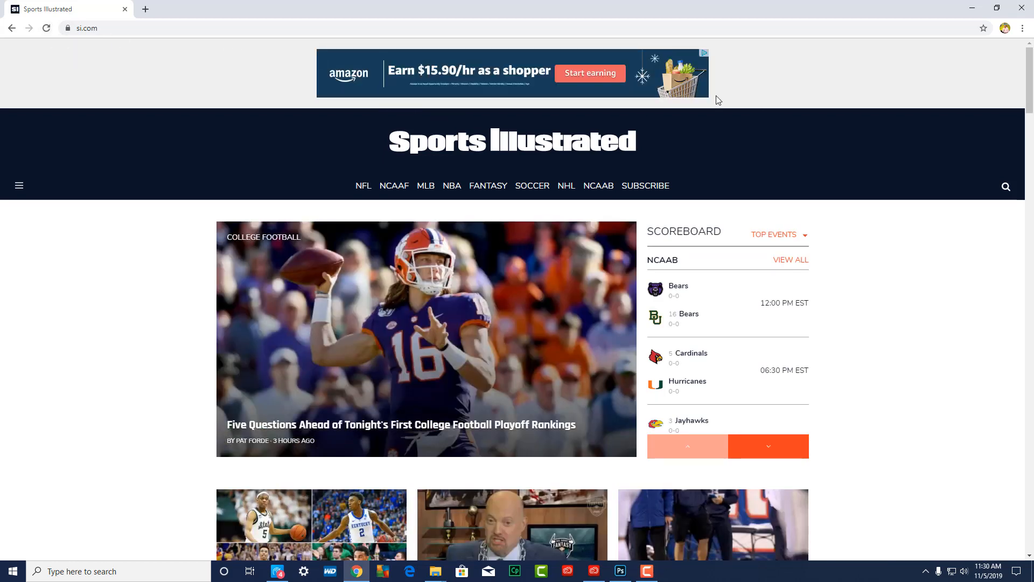
pyautogui.scroll(-2, 619, 241)
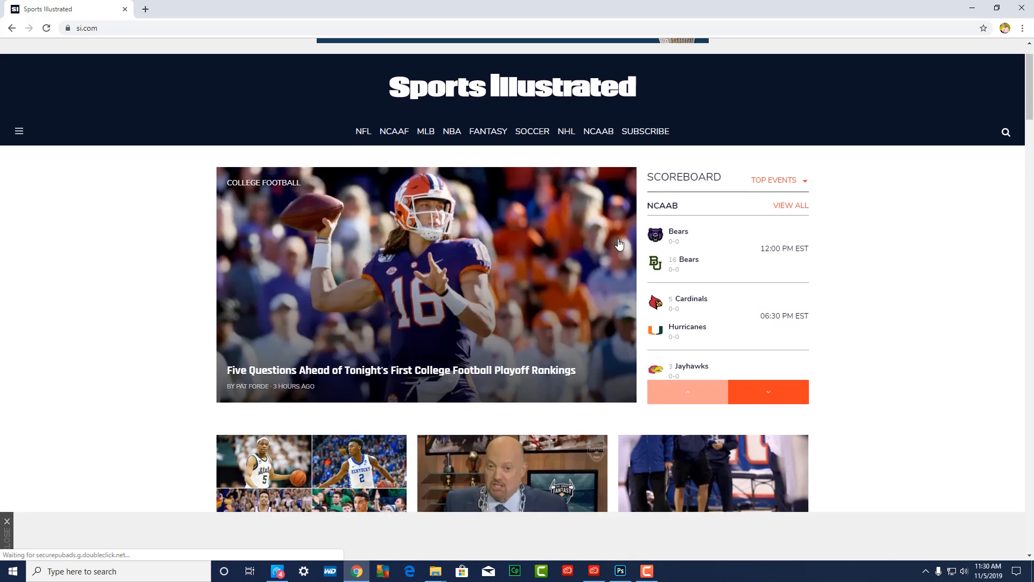
pyautogui.scroll(-3, 618, 244)
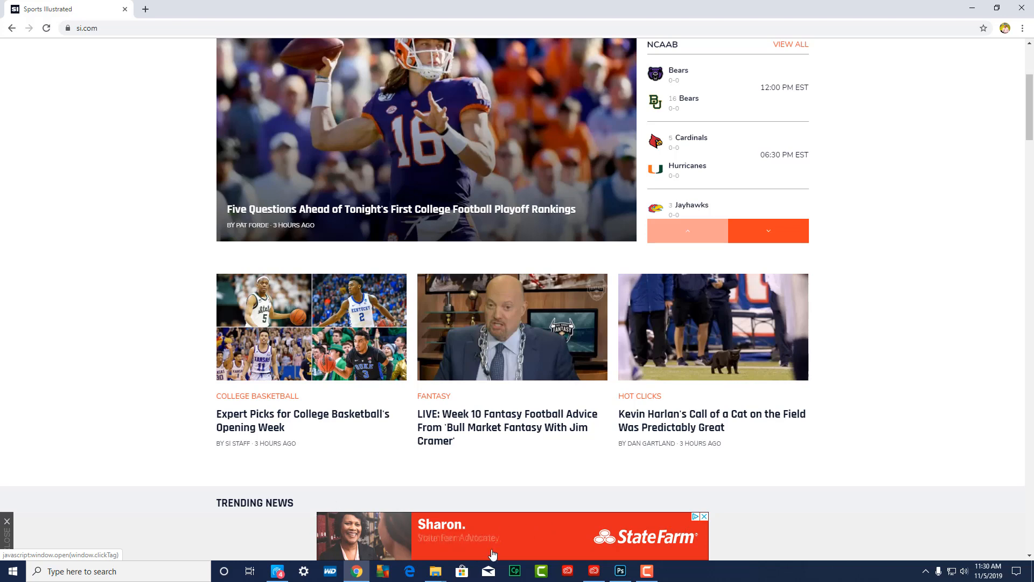
pyautogui.scroll(4, 685, 526)
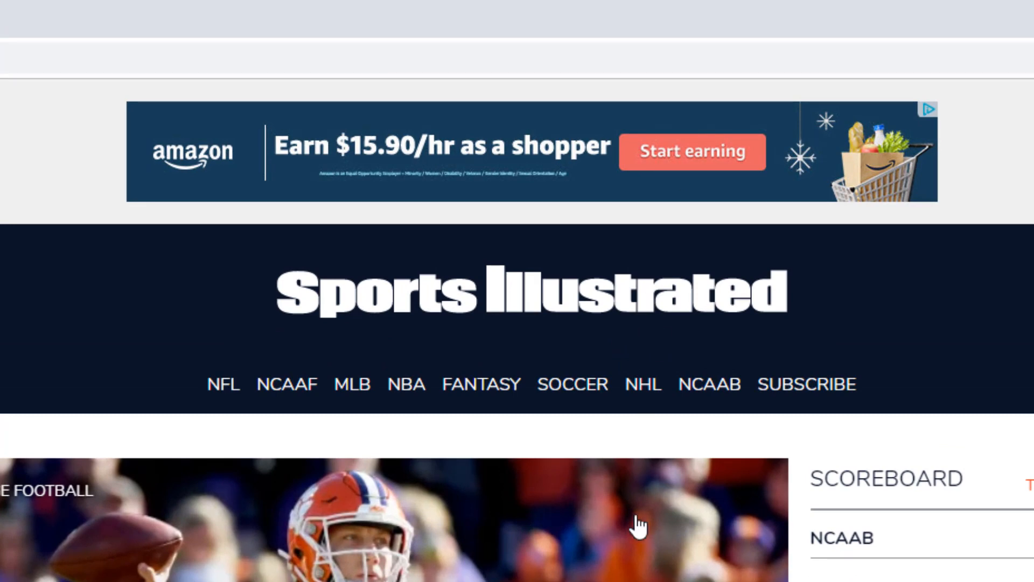
pyautogui.scroll(-5, 638, 533)
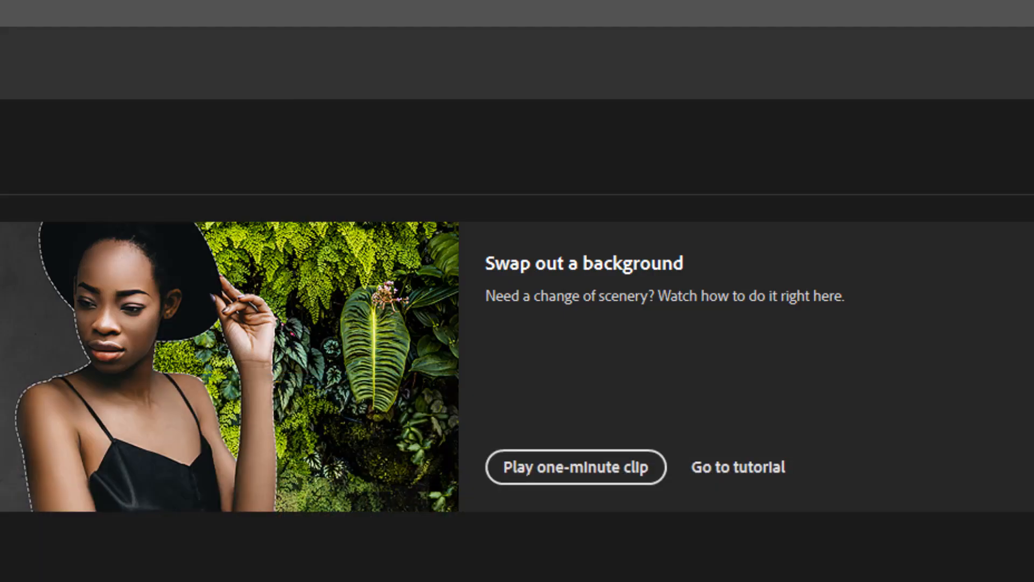
# Step: In Photoshop, create a 1000 x 90 px, 72 ppi RGB artboard document with a white background, and enlarge the Layers panel
pyautogui.hotkey('ctrl', 'n')
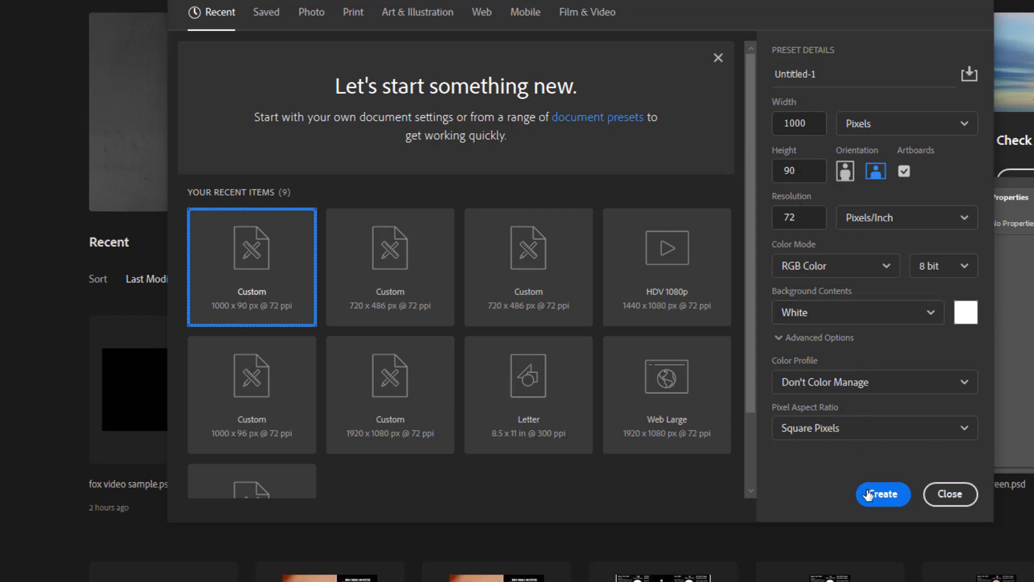
pyautogui.click(883, 498)
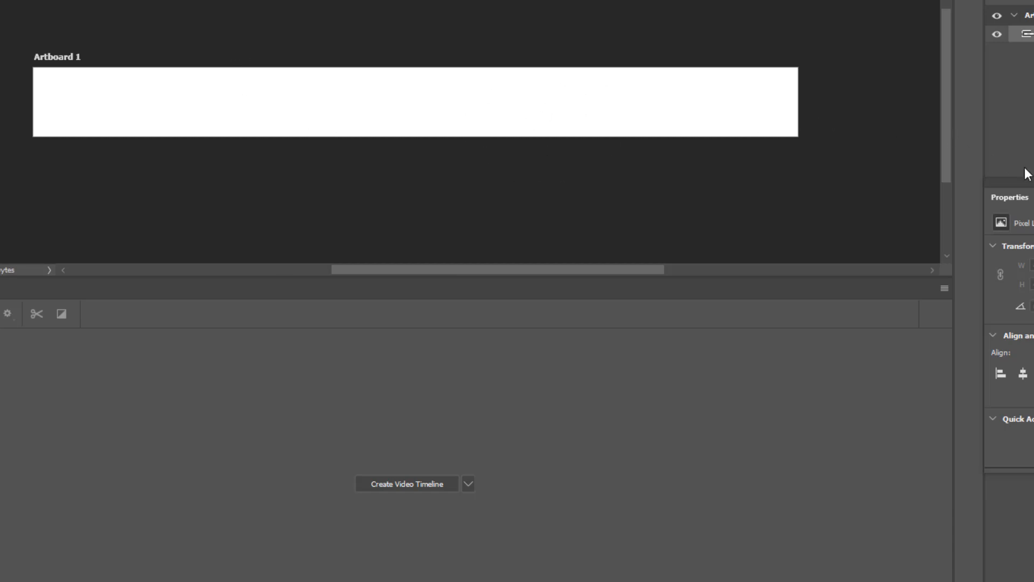
pyautogui.moveTo(1030, 183); pyautogui.dragTo(1033, 350)
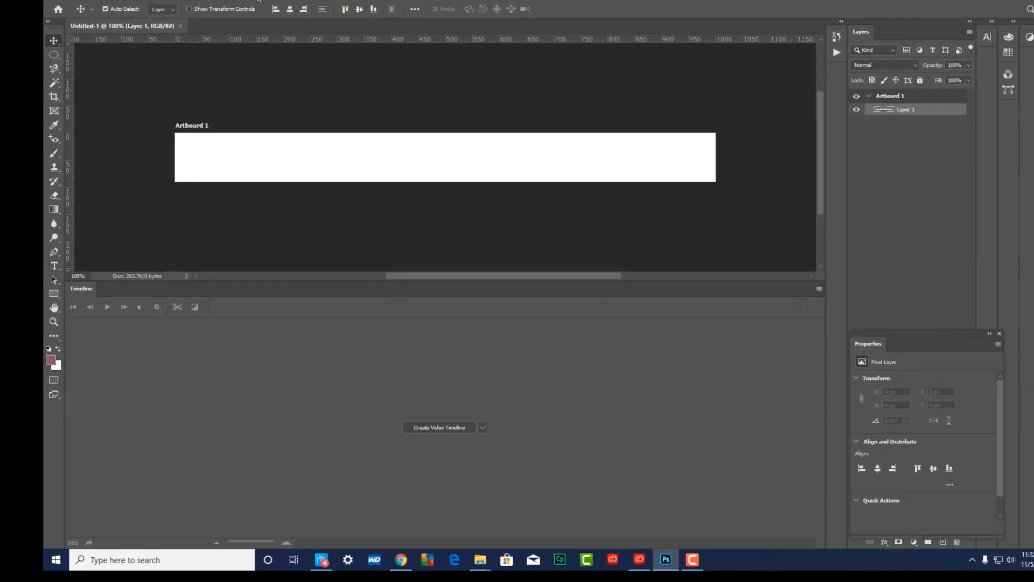
# Step: Hide the Timeline panel and show it again
pyautogui.click(259, 0)
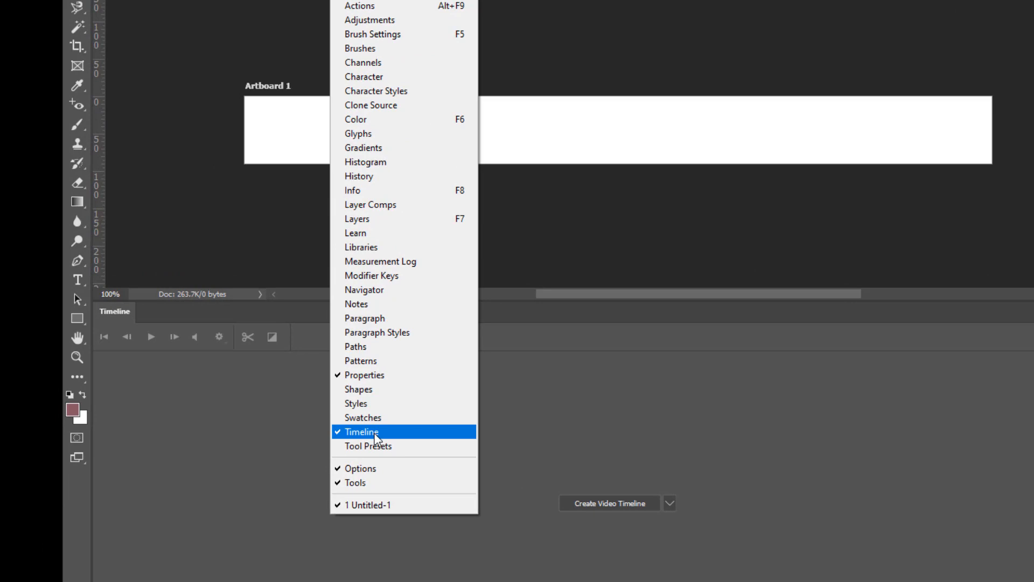
pyautogui.click(375, 436)
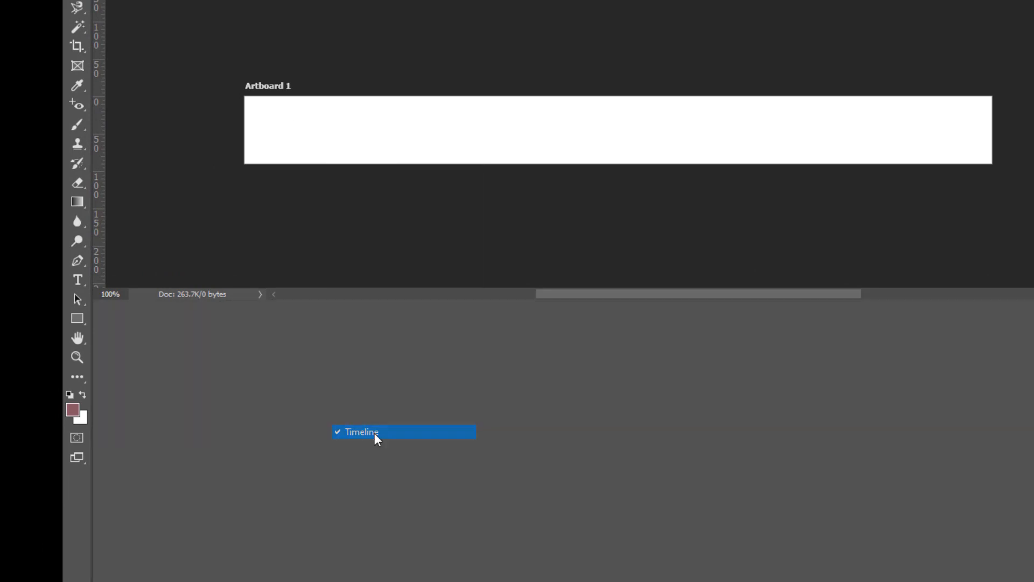
pyautogui.hotkey('alt', 'w')
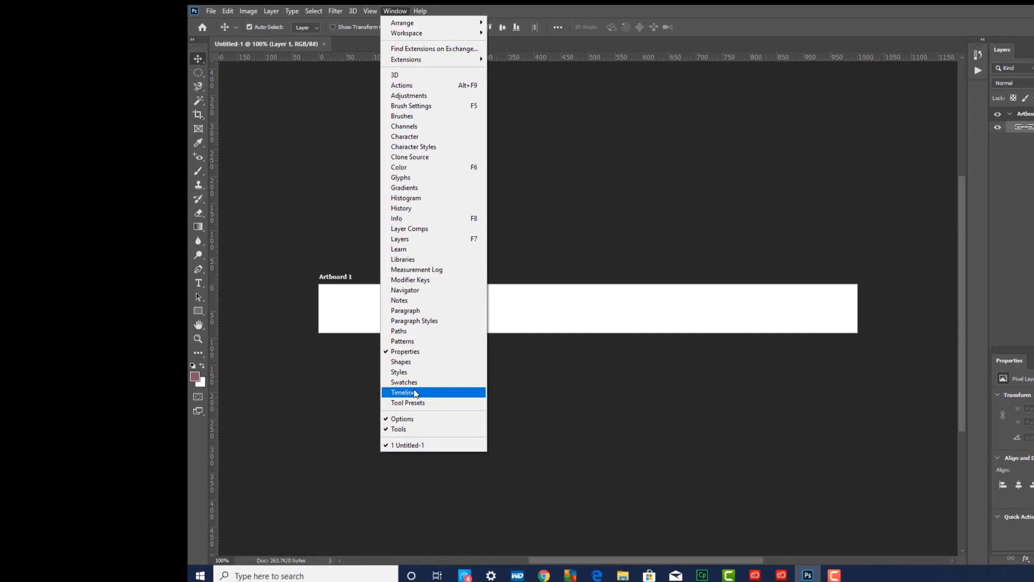
pyautogui.click(371, 432)
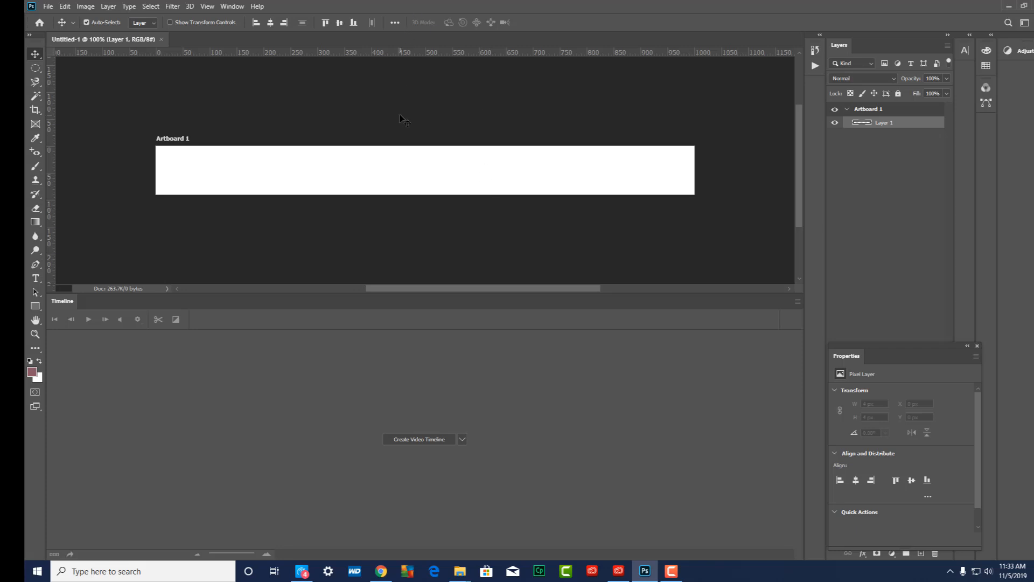
# Step: Place the tiger image WILD_040 from the Bronx Zoo Banners folder as embedded and shift it right of the banner's centre
pyautogui.click(48, 6)
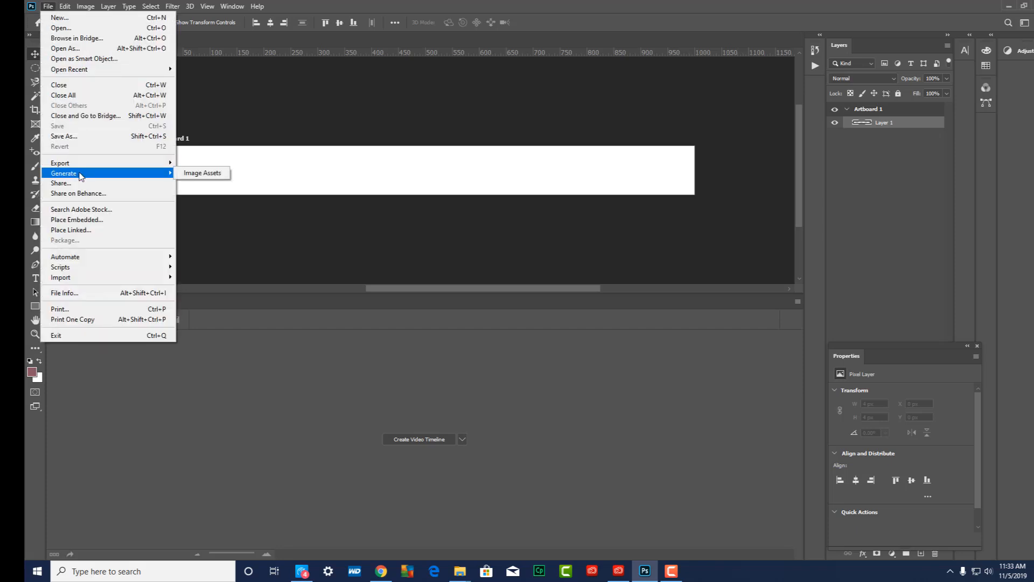
pyautogui.click(80, 221)
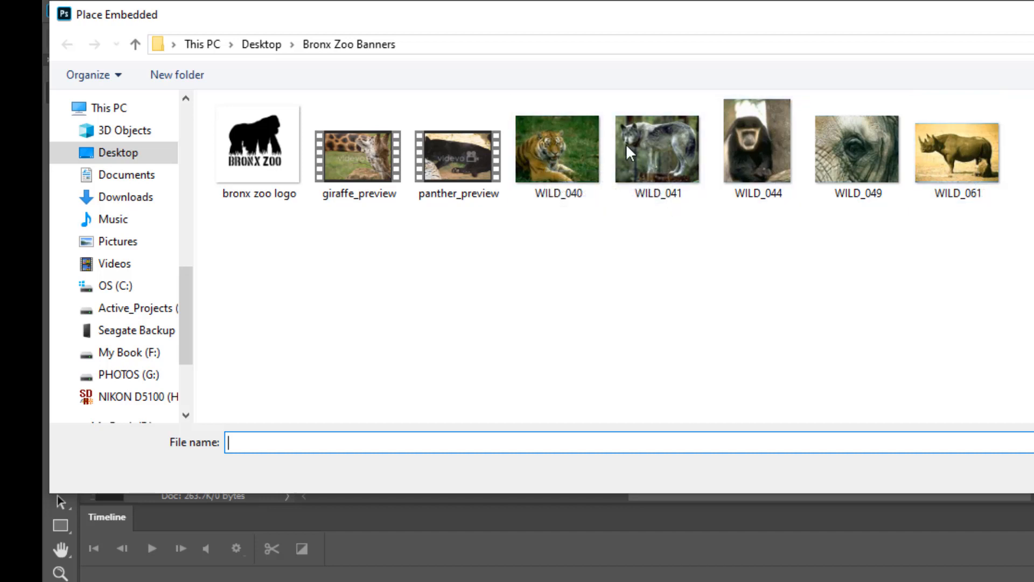
pyautogui.click(542, 162)
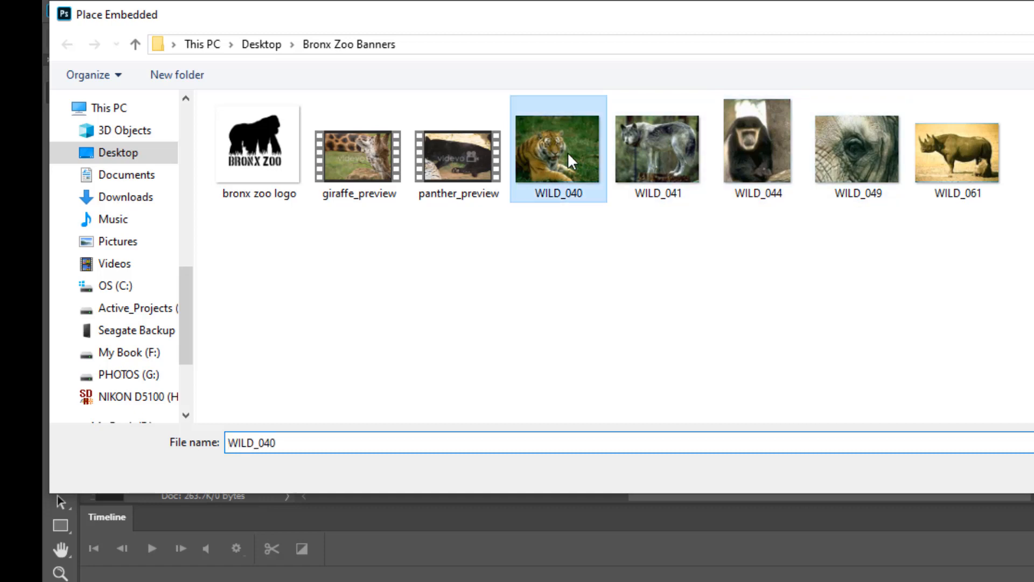
pyautogui.press('Return')
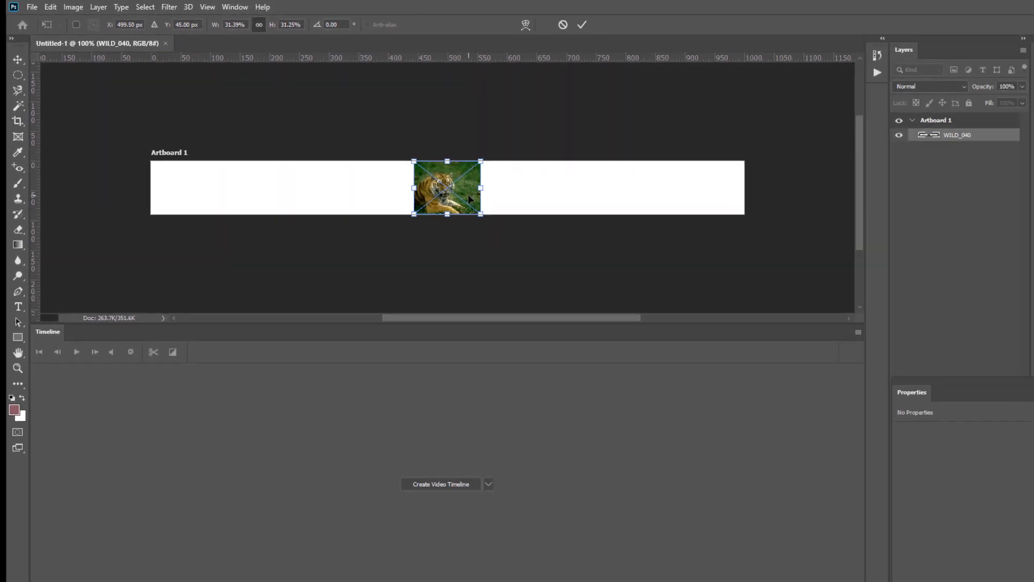
pyautogui.moveTo(726, 291); pyautogui.dragTo(338, 298)
# Step: Try enlarging the tiger image to about 92% and moving it to the banner's left end, and undo both changes
pyautogui.moveTo(184, 183); pyautogui.dragTo(285, 284)
pyautogui.moveTo(360, 233); pyautogui.dragTo(178, 192)
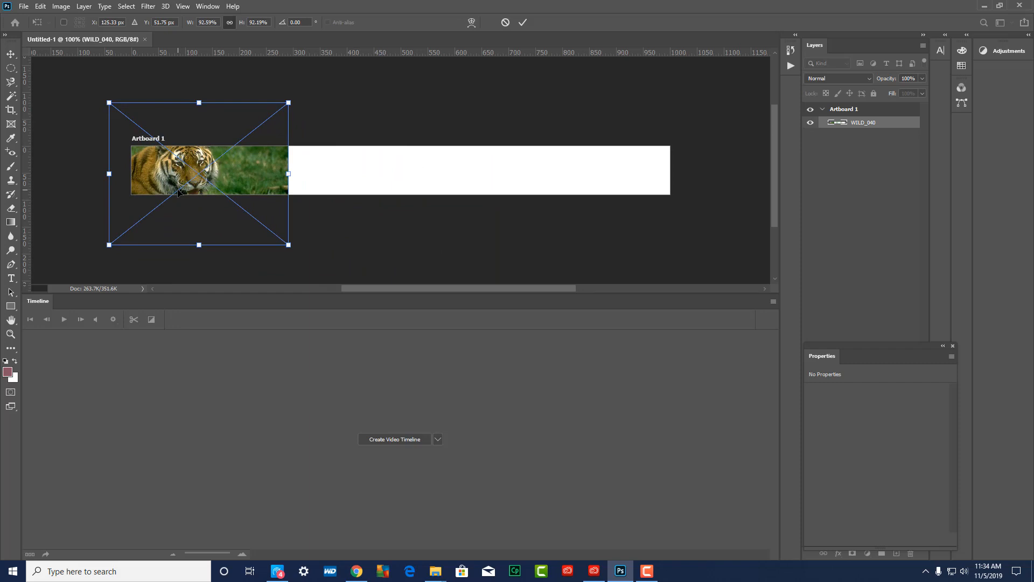
pyautogui.hotkey('ctrl', 'z')
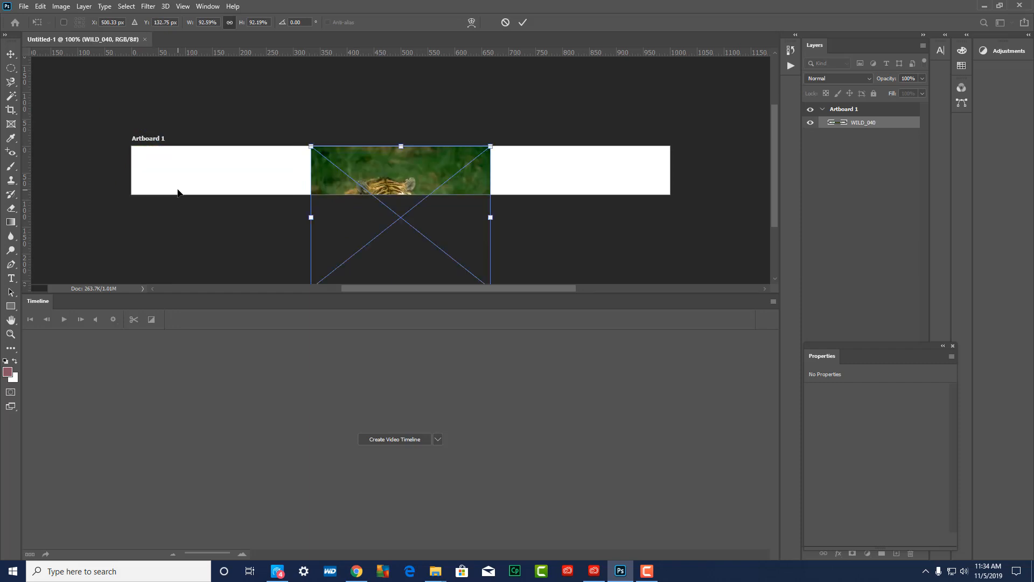
pyautogui.hotkey('ctrl', 'z')
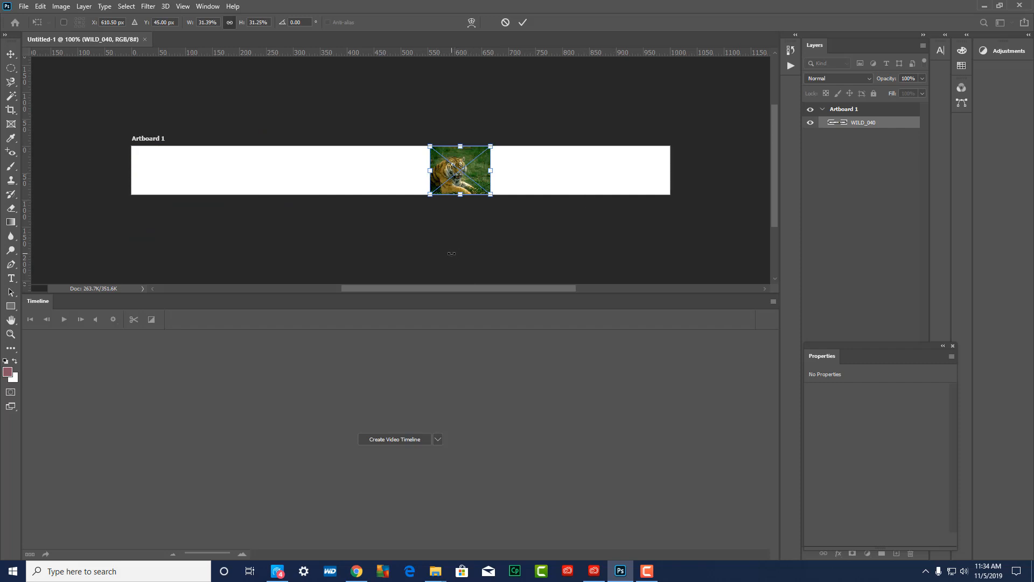
# Step: Commit the tiger image's placement and place the wolf image WILD_041 as embedded at the banner's centre
pyautogui.press('Return')
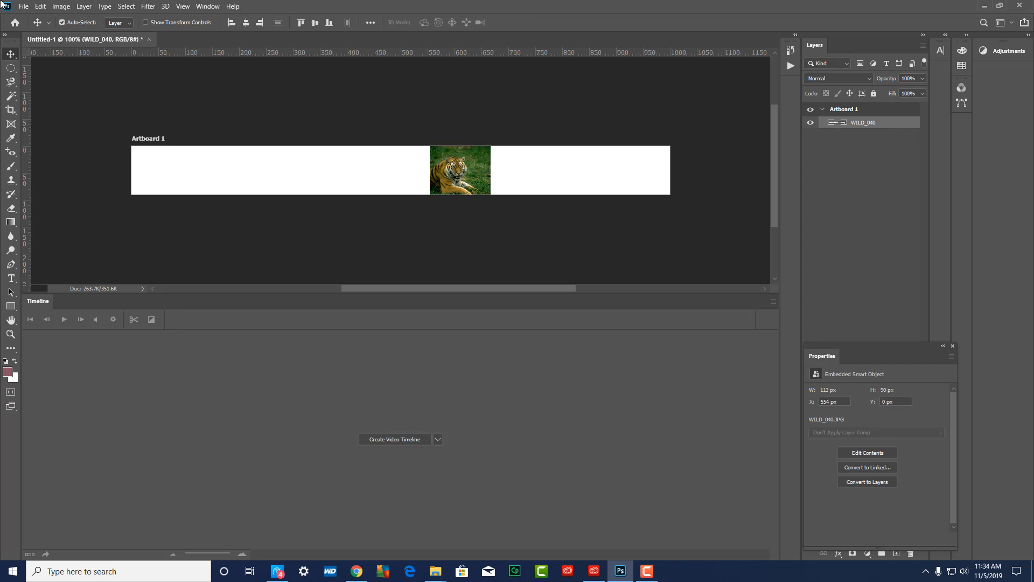
pyautogui.click(24, 6)
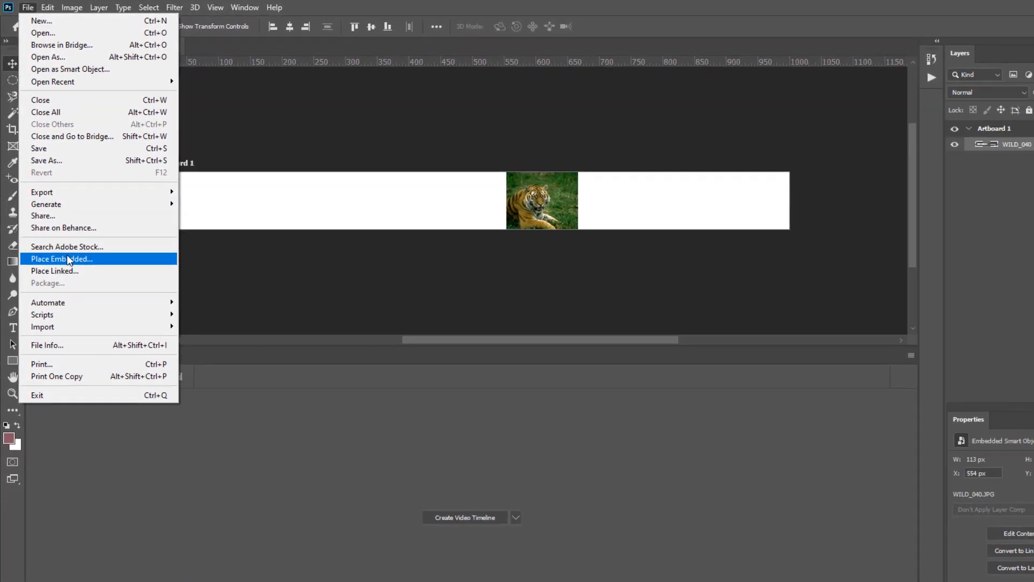
pyautogui.click(67, 282)
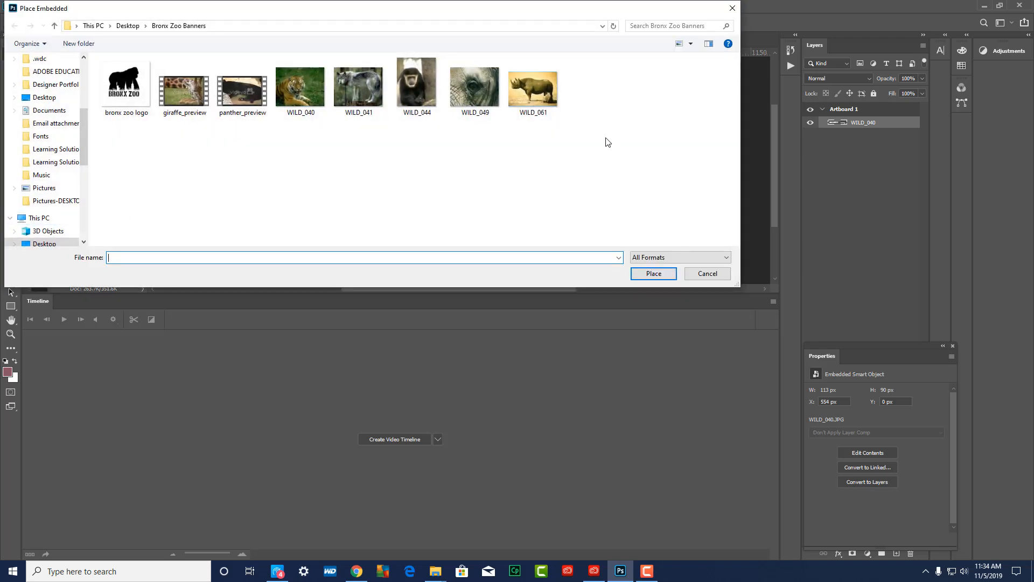
pyautogui.click(353, 92)
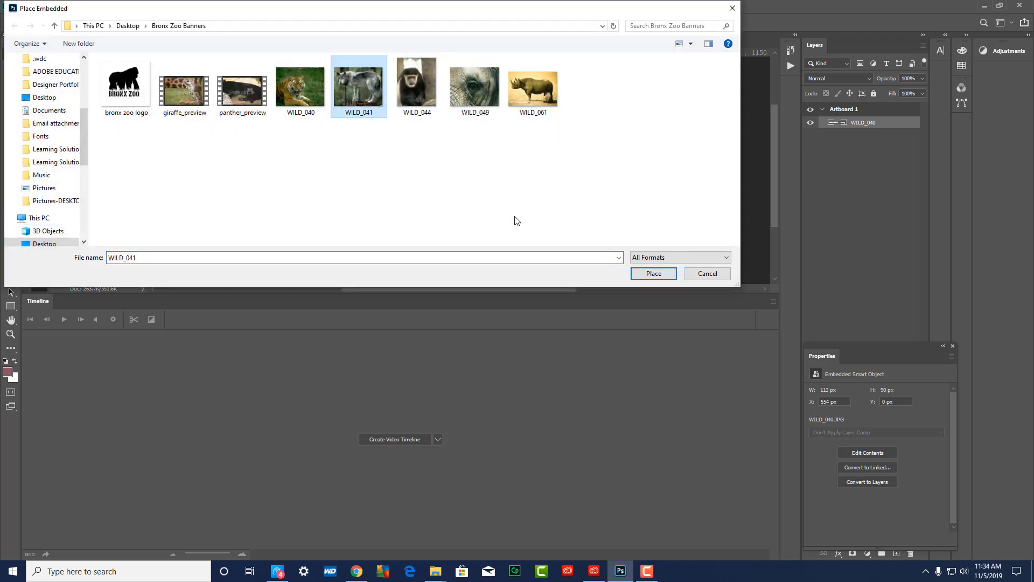
pyautogui.click(654, 273)
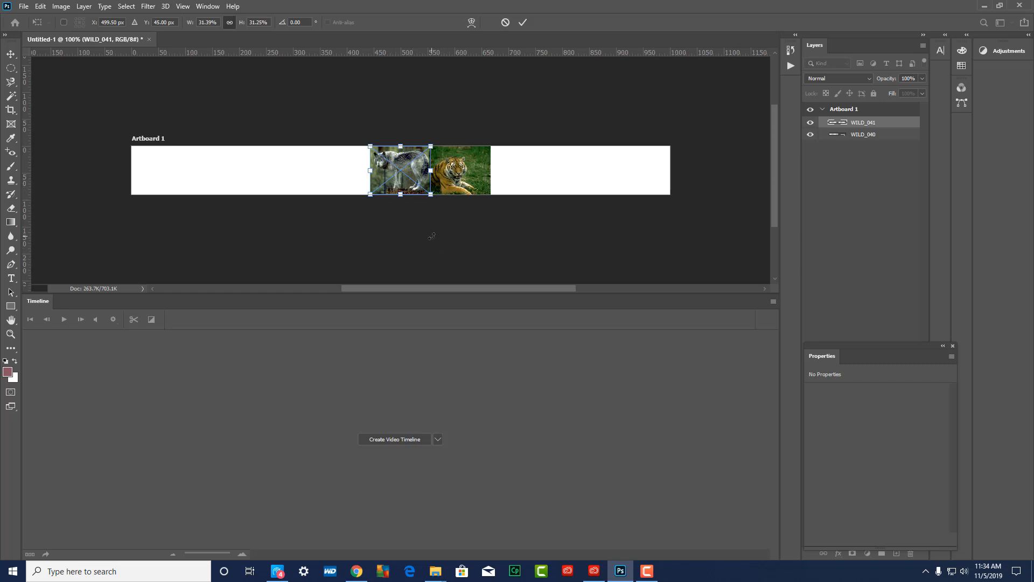
pyautogui.press('Return')
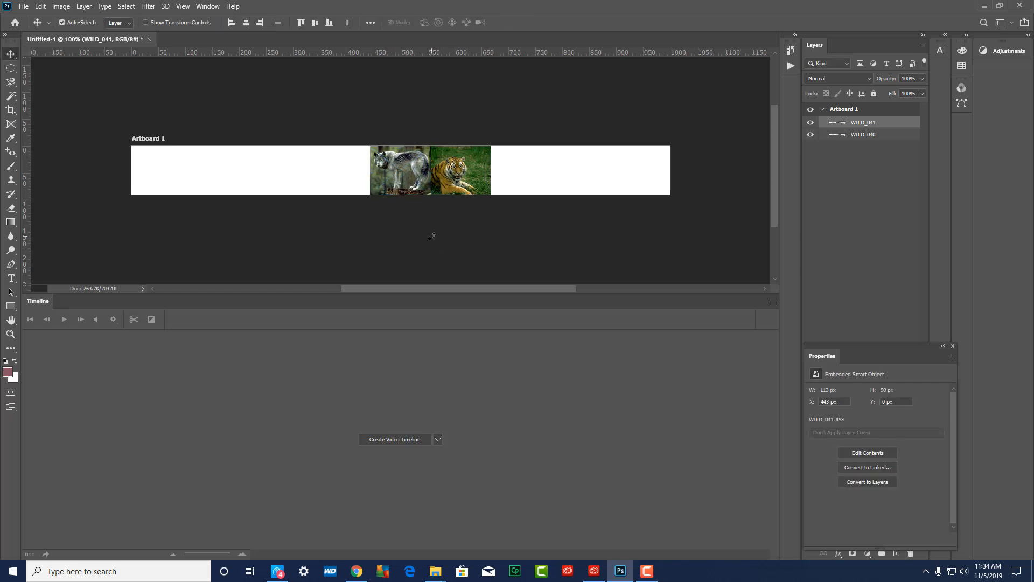
# Step: Move the tiger image horizontally along the banner to about X 730 px, away from the wolf, and select the wolf image
pyautogui.click(459, 185)
pyautogui.moveTo(459, 184); pyautogui.dragTo(554, 183)
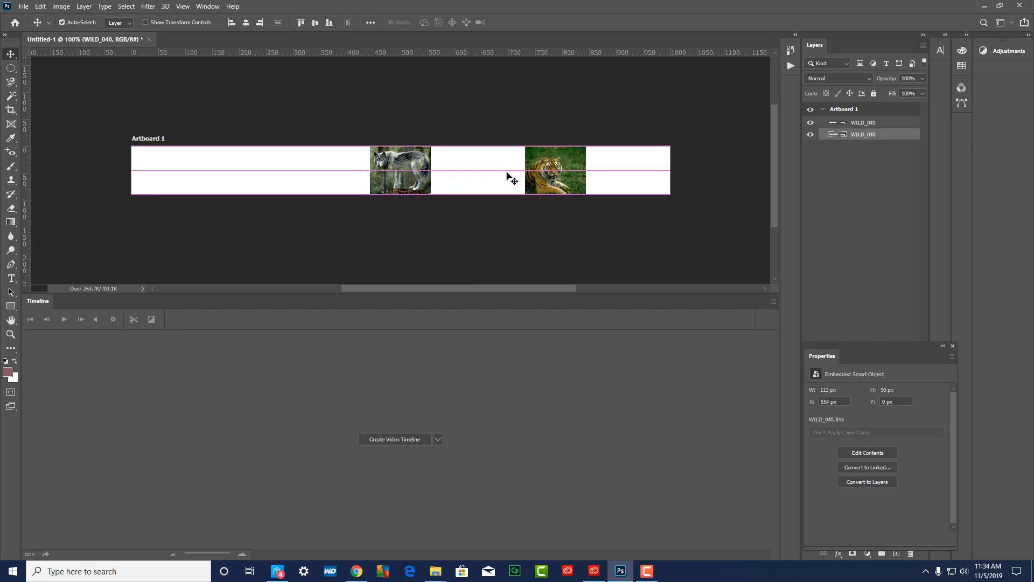
pyautogui.click(418, 179)
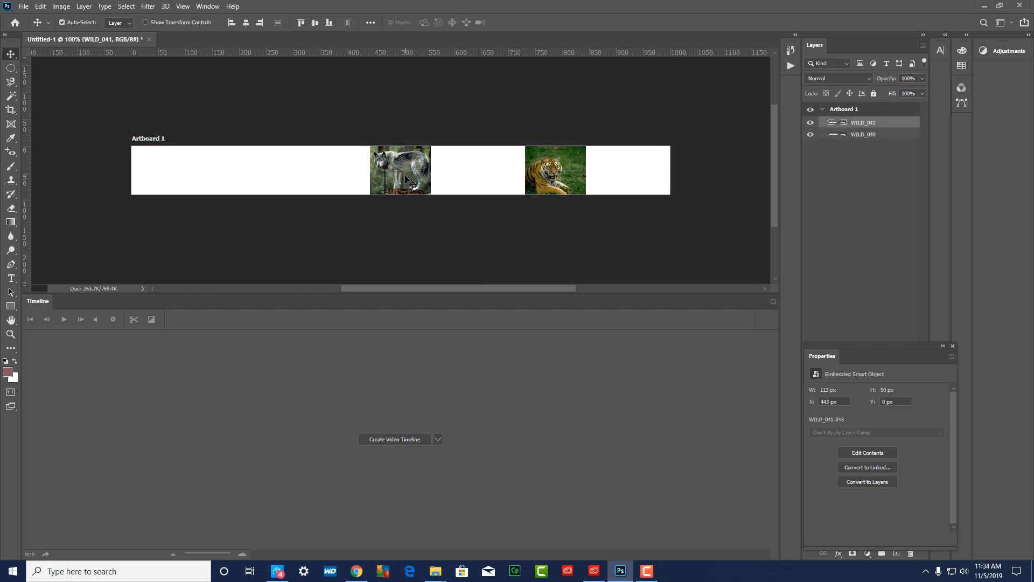
# Step: Hide and reshow the WILD_040 and WILD_041 layers one at a time
pyautogui.click(810, 135)
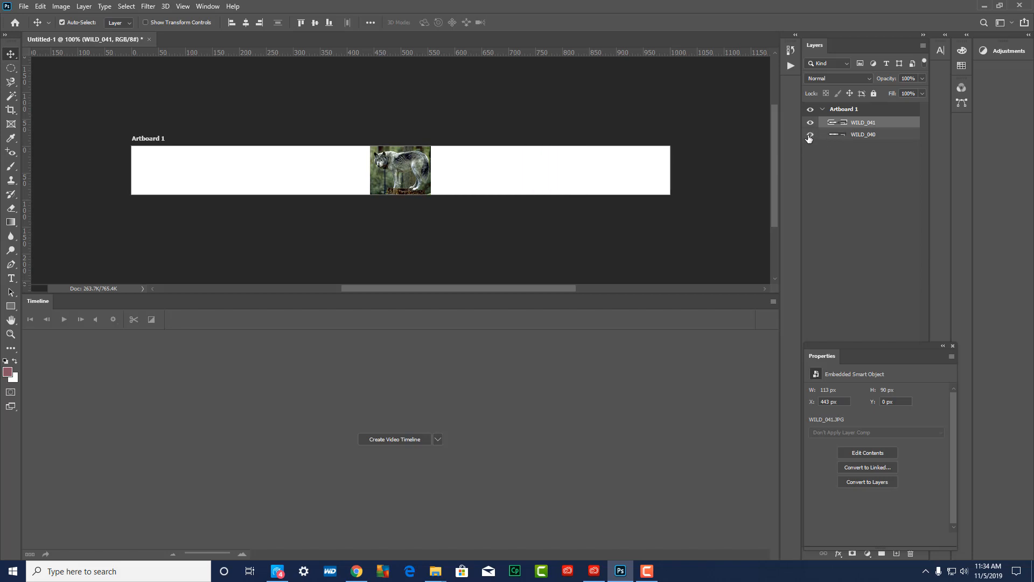
pyautogui.click(810, 135)
pyautogui.click(810, 123)
pyautogui.click(810, 123)
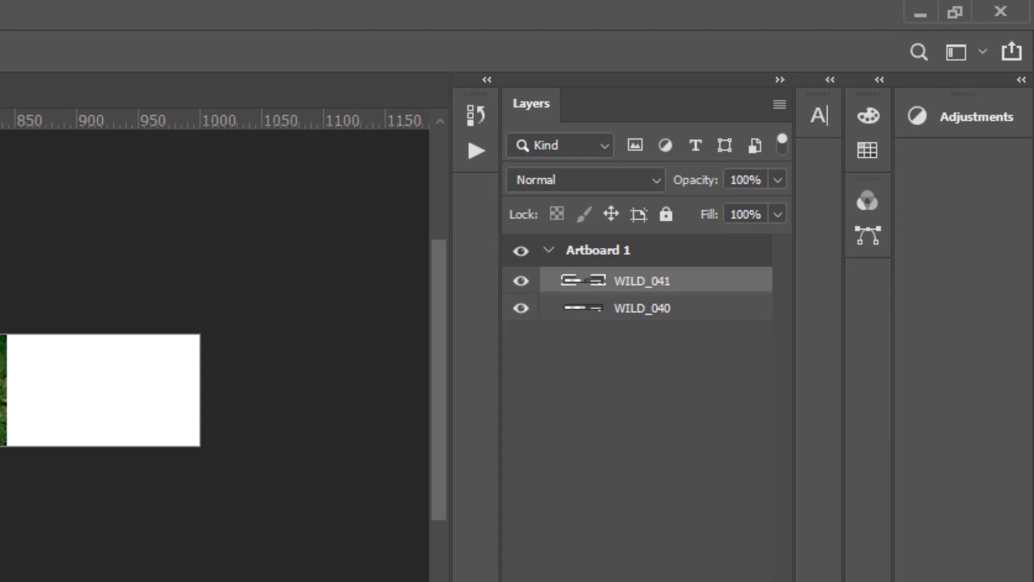
# Step: Place the rhino image WILD_061 as embedded and move it to the left of the wolf, at X 272 px
pyautogui.hotkey('ctrl', 'o')
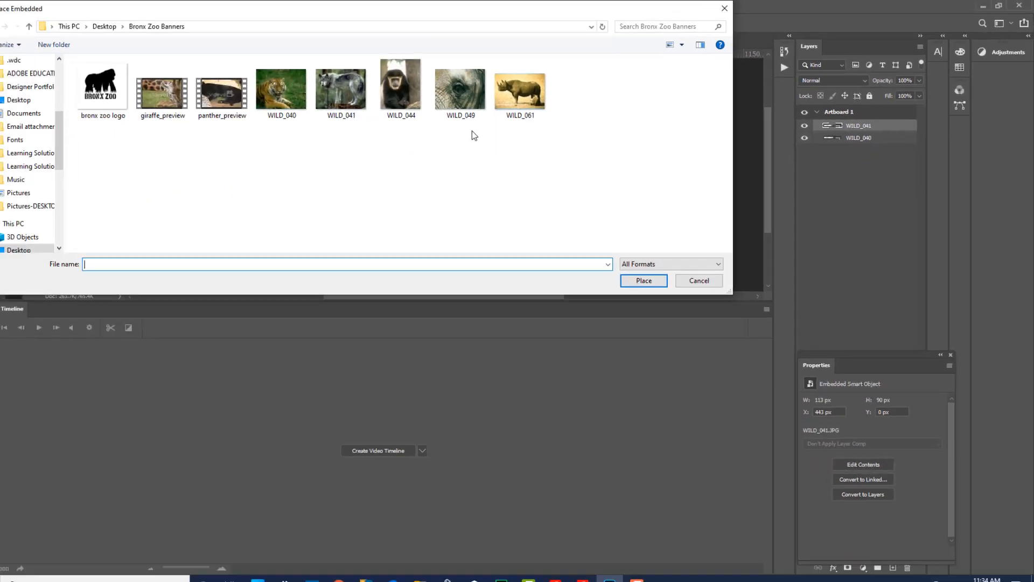
pyautogui.click(532, 95)
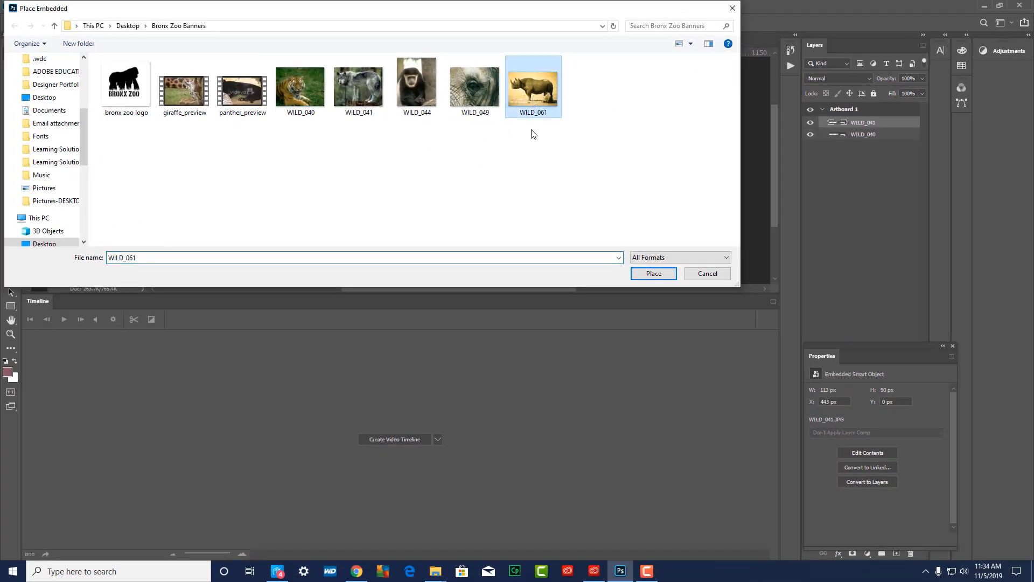
pyautogui.click(651, 274)
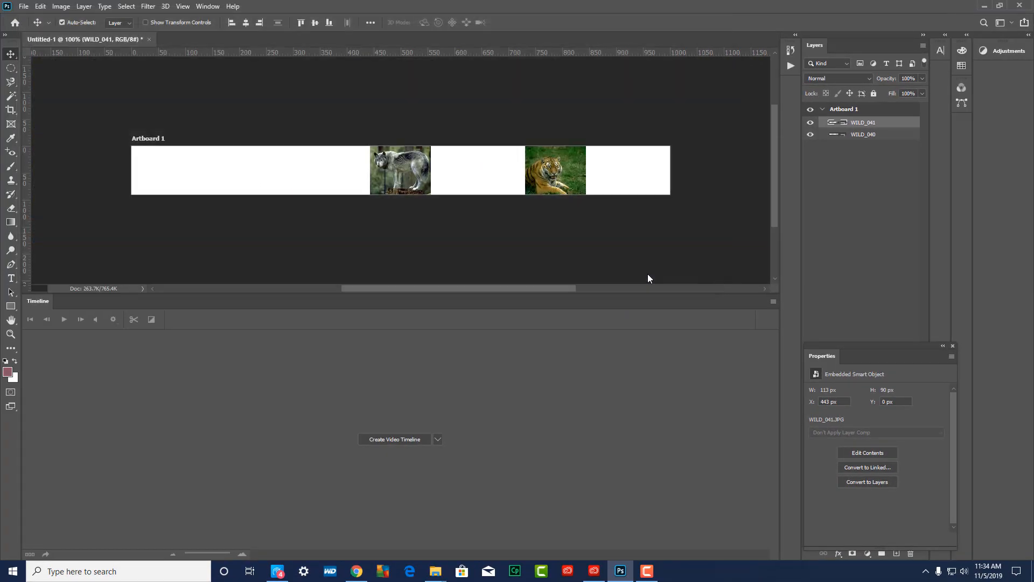
pyautogui.moveTo(401, 185); pyautogui.dragTo(311, 183)
pyautogui.press('Return')
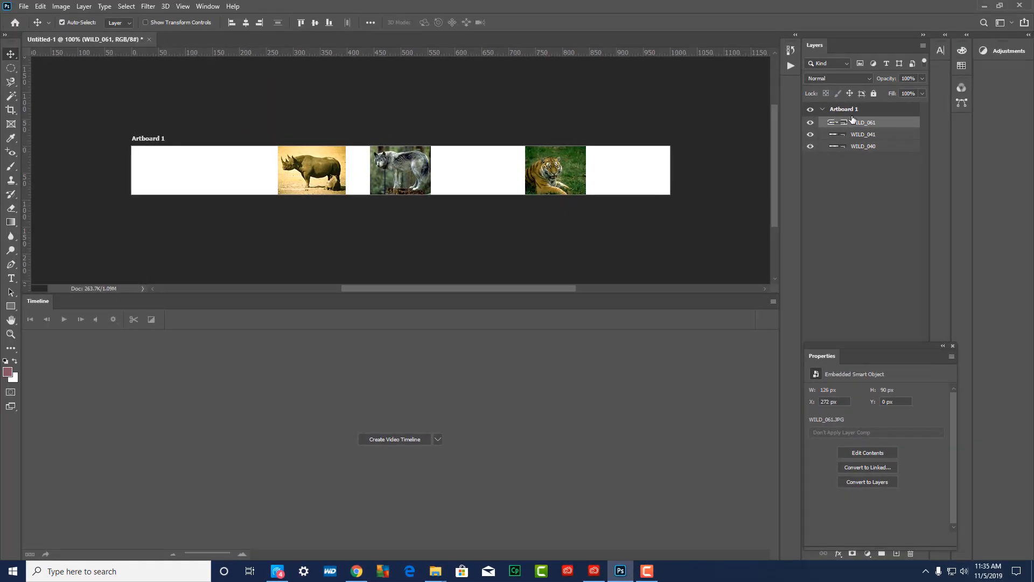
# Step: Create a video timeline and expand the Artboard 1 group to show its layer tracks
pyautogui.click(389, 441)
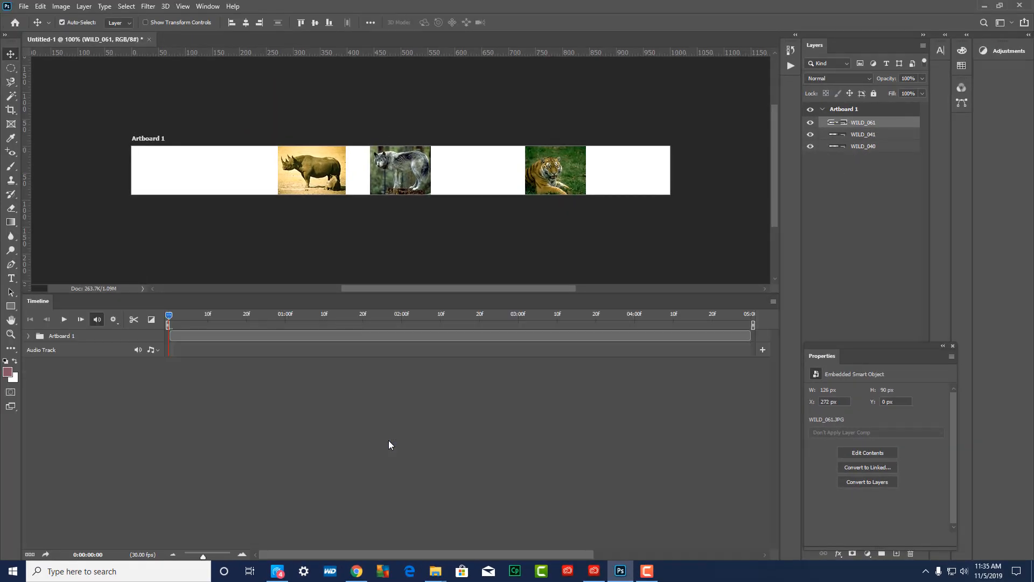
pyautogui.click(29, 335)
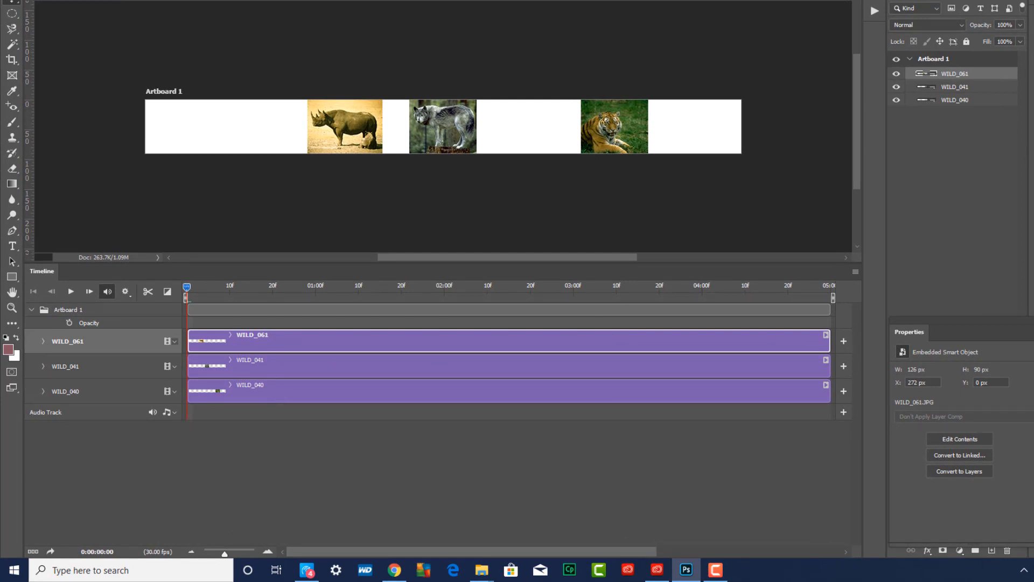
# Step: Toggle the visibility of the WILD_061 layer to identify its image, and rename the layer as rhino
pyautogui.click(896, 75)
pyautogui.click(896, 75)
pyautogui.doubleClick(957, 75)
pyautogui.write('rhino')
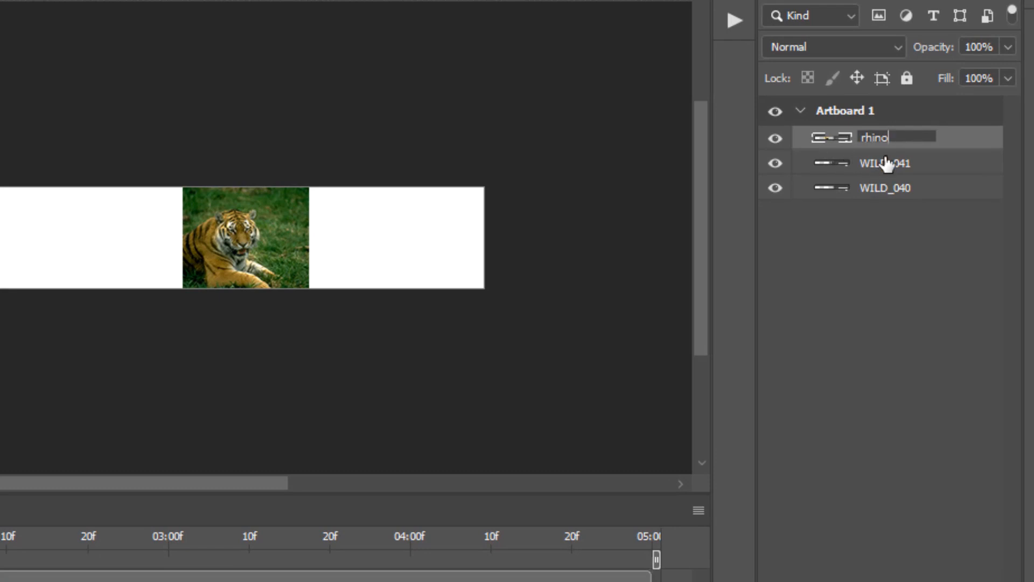
pyautogui.press('Return')
# Step: Toggle the visibility of the WILD_041 layer to identify its image, and rename the layer as wolf
pyautogui.click(886, 164)
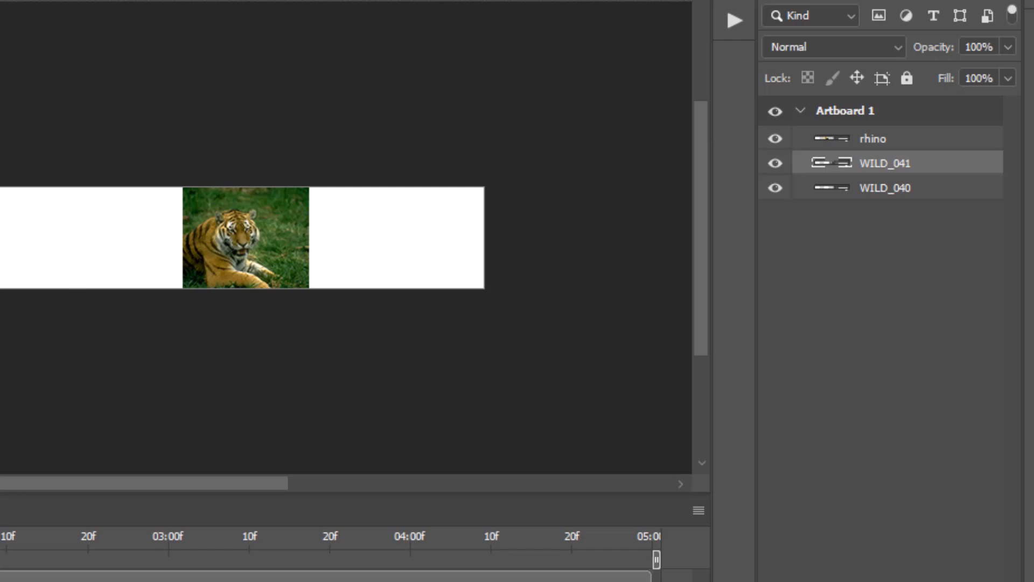
pyautogui.click(775, 163)
pyautogui.click(774, 164)
pyautogui.doubleClick(885, 164)
pyautogui.write('wo')
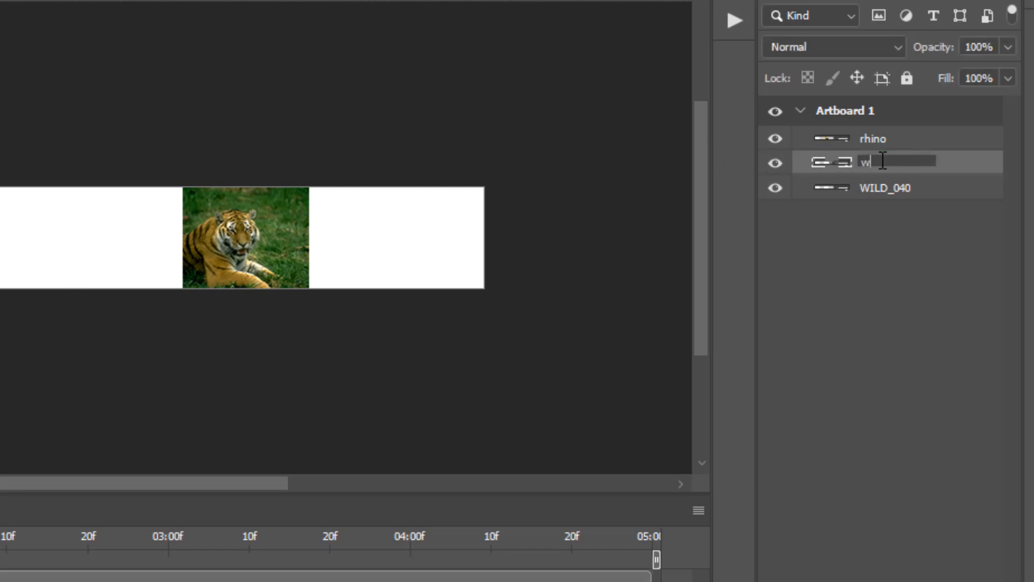
pyautogui.write('lf')
# Step: Rename the WILD_040 layer as tiger
pyautogui.click(886, 189)
pyautogui.doubleClick(886, 189)
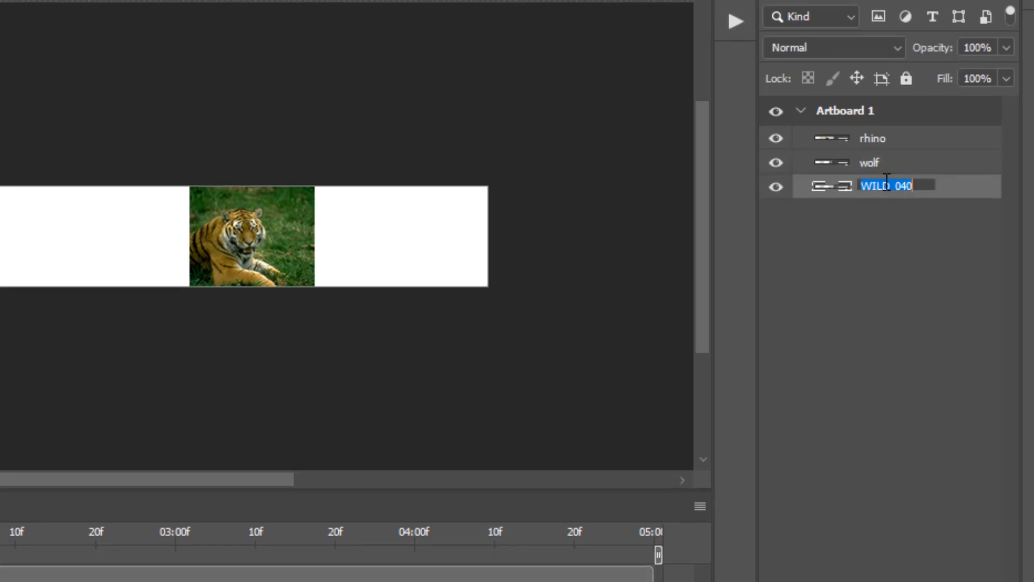
pyautogui.write('tiger')
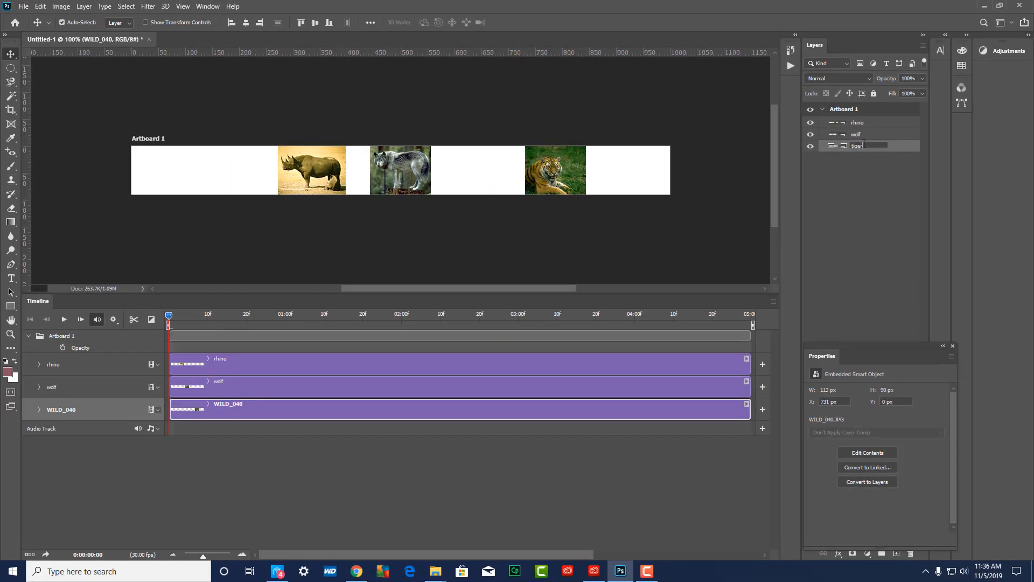
pyautogui.click(868, 166)
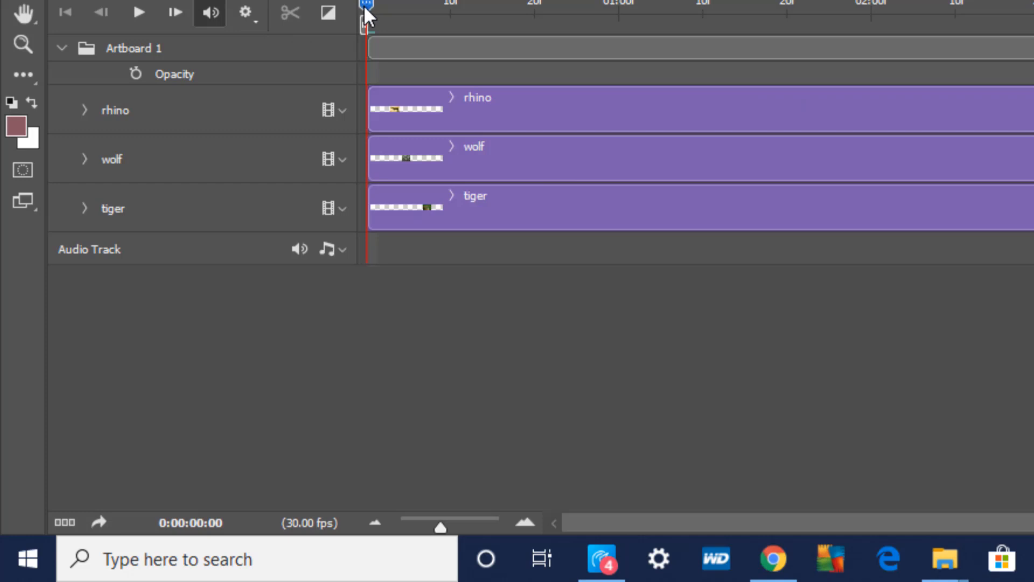
# Step: Scrub through the timeline, return the playhead to the start, and zoom the timeline out to leave room beyond 05:00
pyautogui.moveTo(363, 5); pyautogui.dragTo(644, 5)
pyautogui.moveTo(774, 20); pyautogui.dragTo(201, 321)
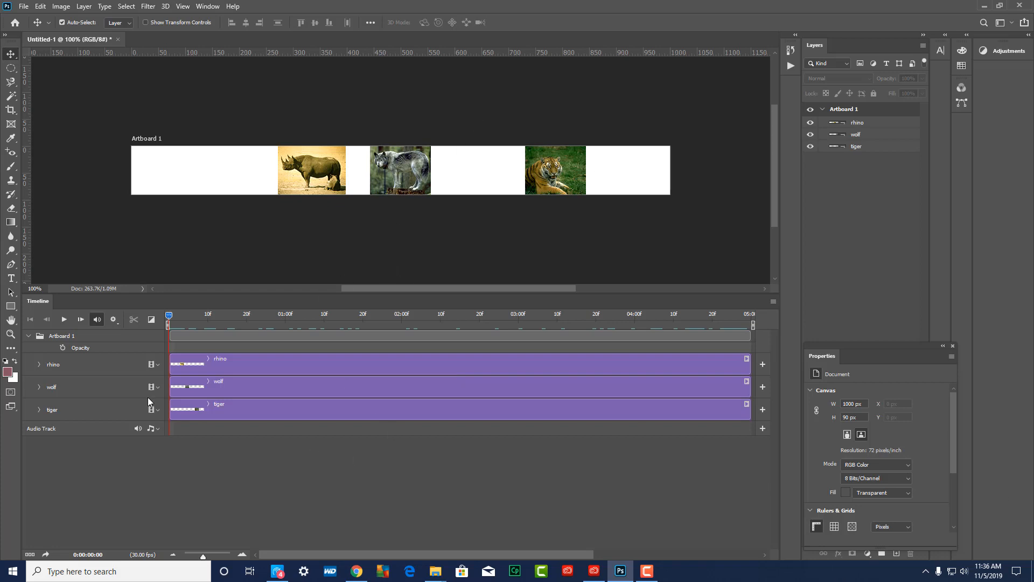
pyautogui.moveTo(203, 558); pyautogui.dragTo(243, 553)
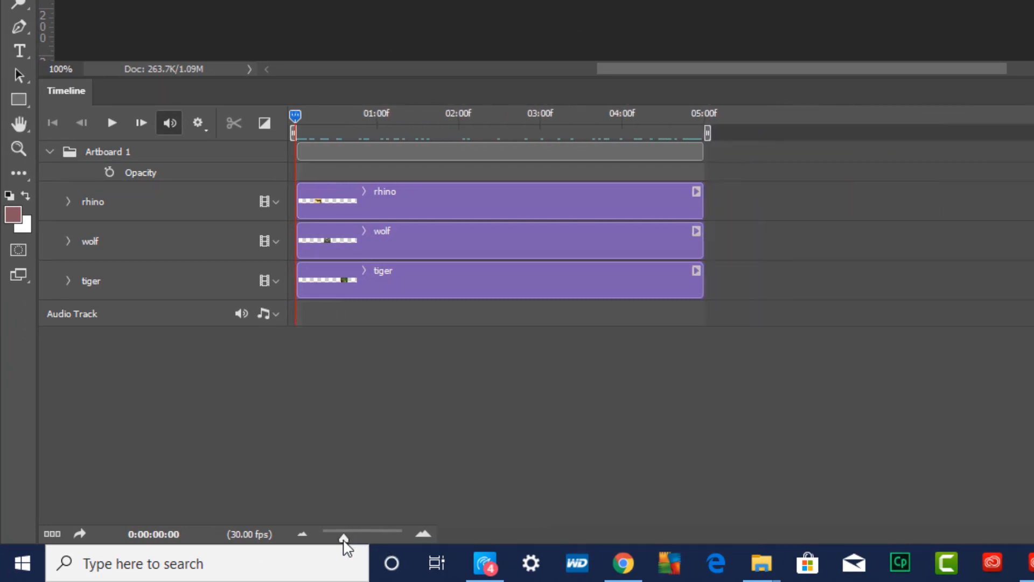
pyautogui.moveTo(344, 538); pyautogui.dragTo(340, 539)
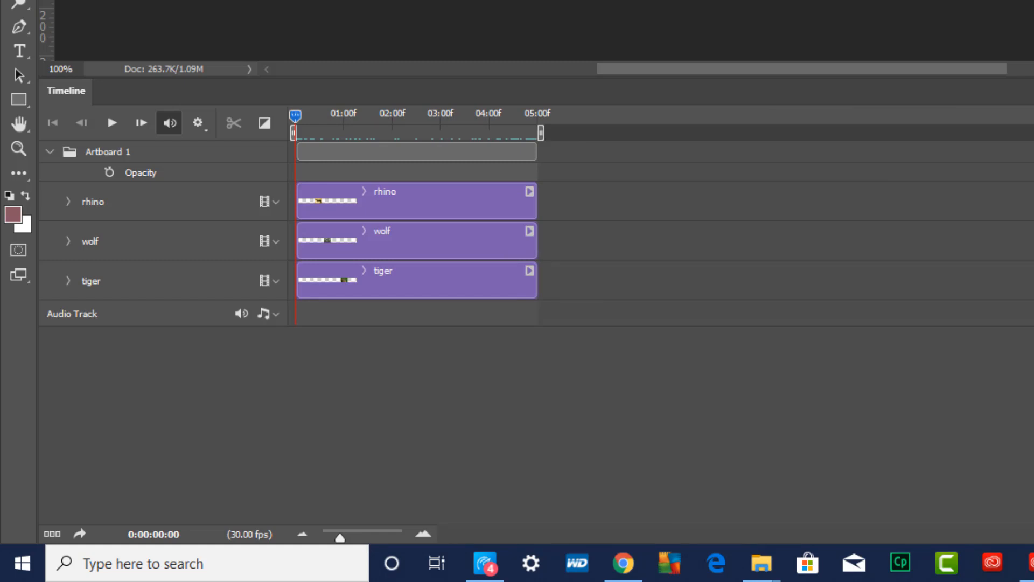
# Step: Move the rhino to X 0 px, the wolf to X 13 px, and the tiger behind them at the banner's left end
pyautogui.click(94, 201)
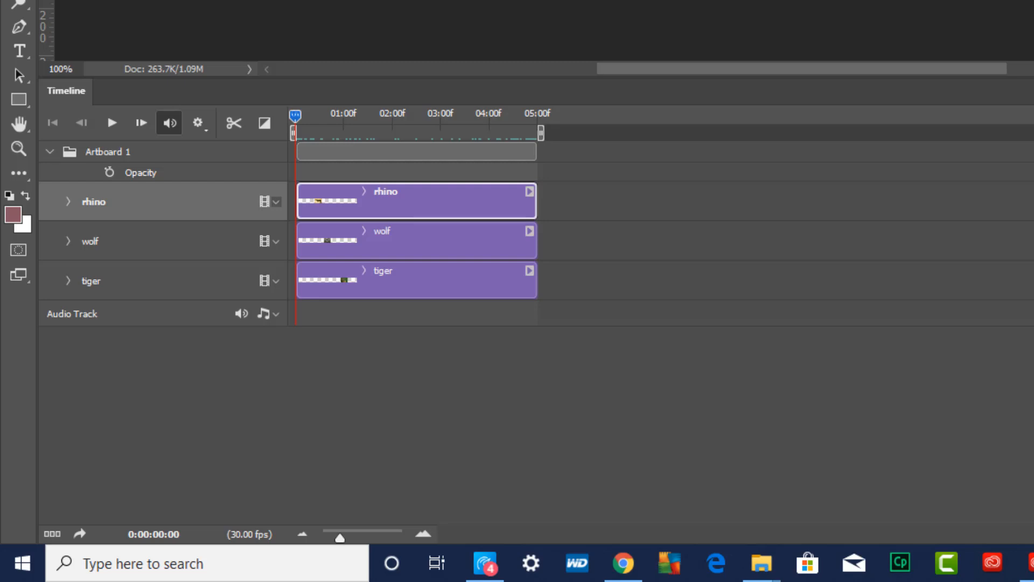
pyautogui.click(400, 170)
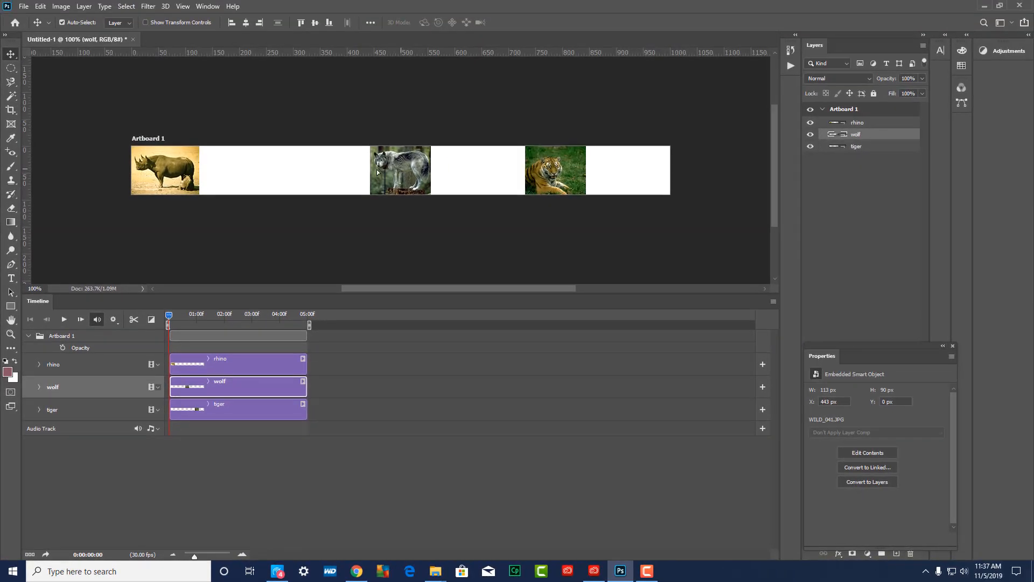
pyautogui.moveTo(397, 170); pyautogui.dragTo(138, 173)
pyautogui.click(538, 170)
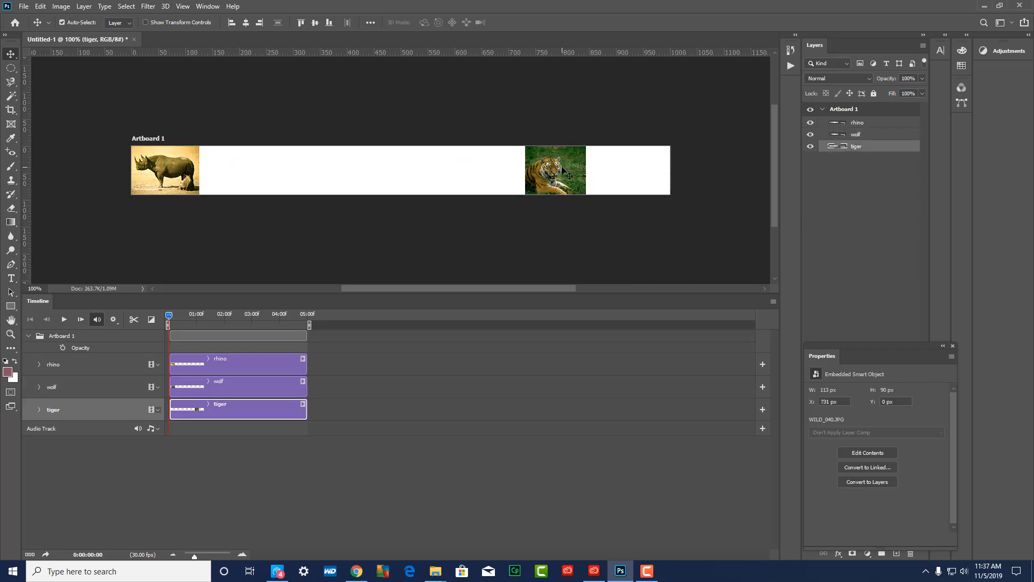
pyautogui.moveTo(538, 169); pyautogui.dragTo(276, 171)
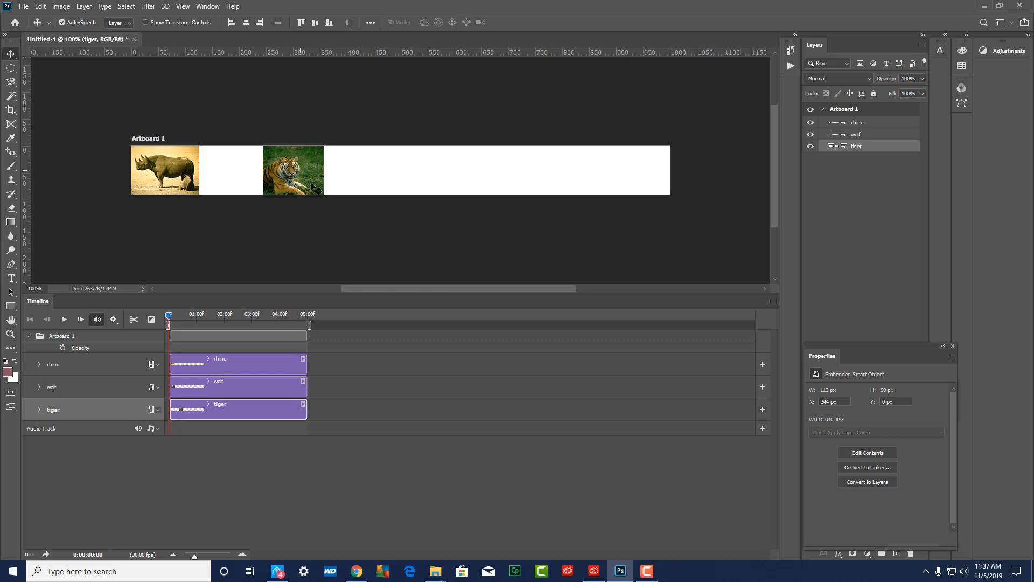
pyautogui.moveTo(307, 178); pyautogui.dragTo(182, 177)
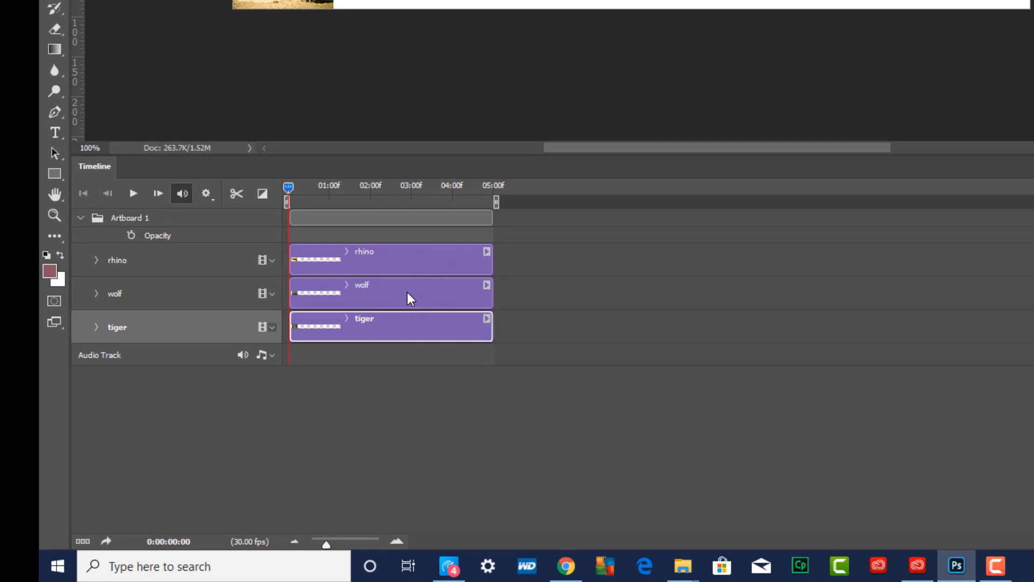
# Step: Shift the wolf clip to start at 05:00 and the tiger clip at 10:00, and play the sequence through once
pyautogui.moveTo(408, 292); pyautogui.dragTo(604, 293)
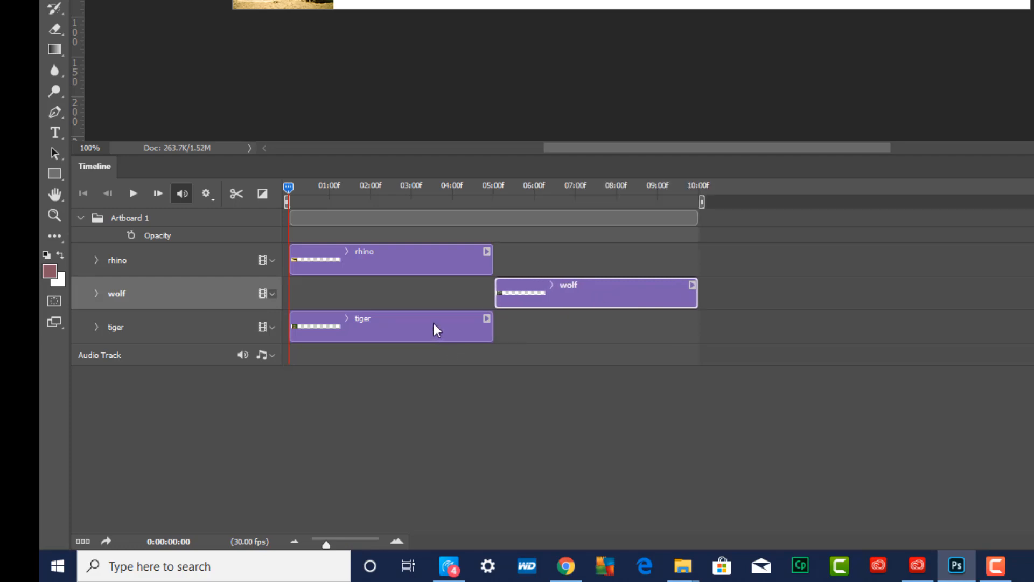
pyautogui.moveTo(434, 328); pyautogui.dragTo(838, 321)
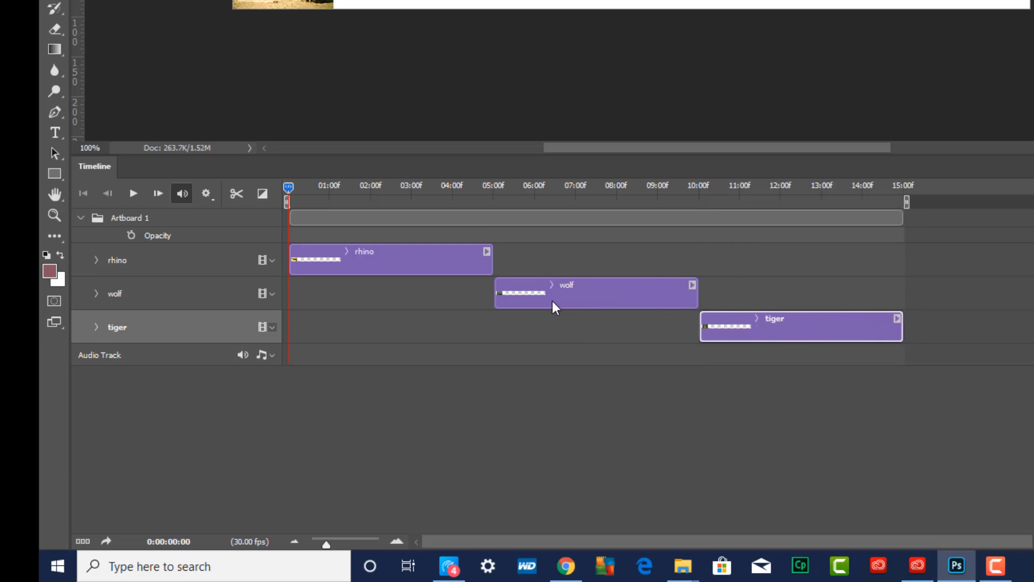
pyautogui.moveTo(553, 302)
pyautogui.mouseDown()
pyautogui.moveTo(542, 300)
pyautogui.moveTo(550, 301)
pyautogui.mouseUp()
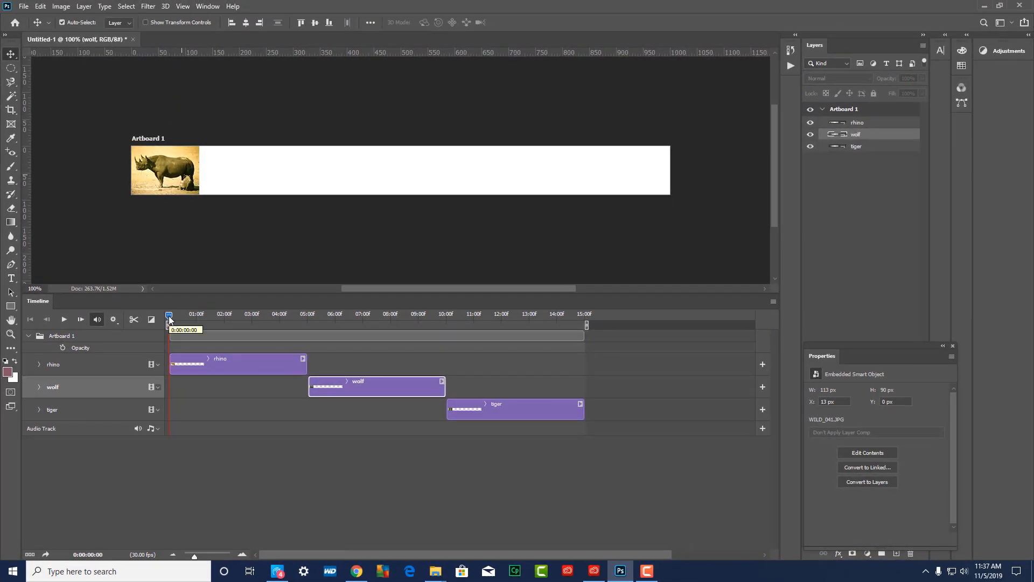
pyautogui.press('space')
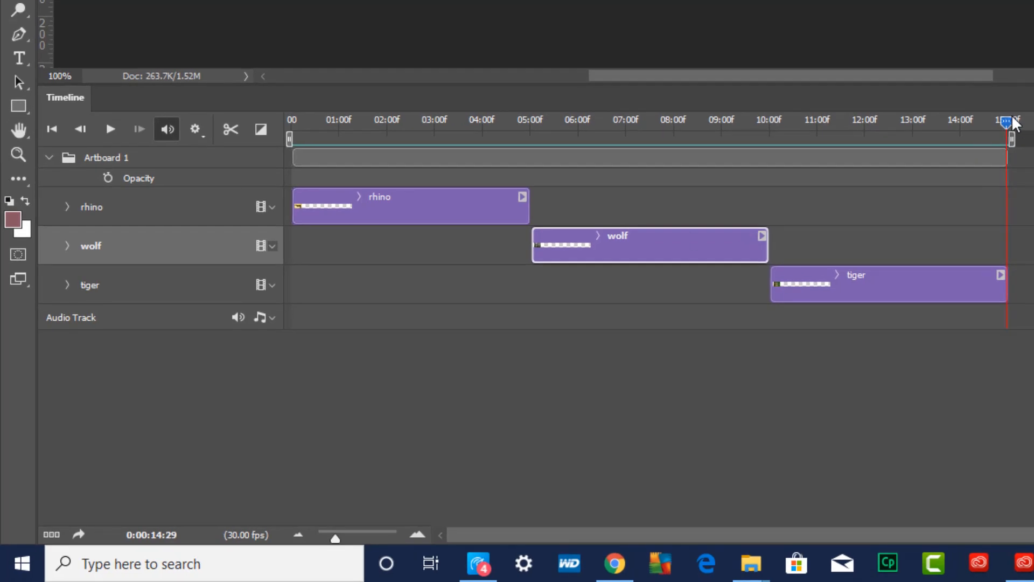
pyautogui.moveTo(1013, 124); pyautogui.dragTo(185, 156)
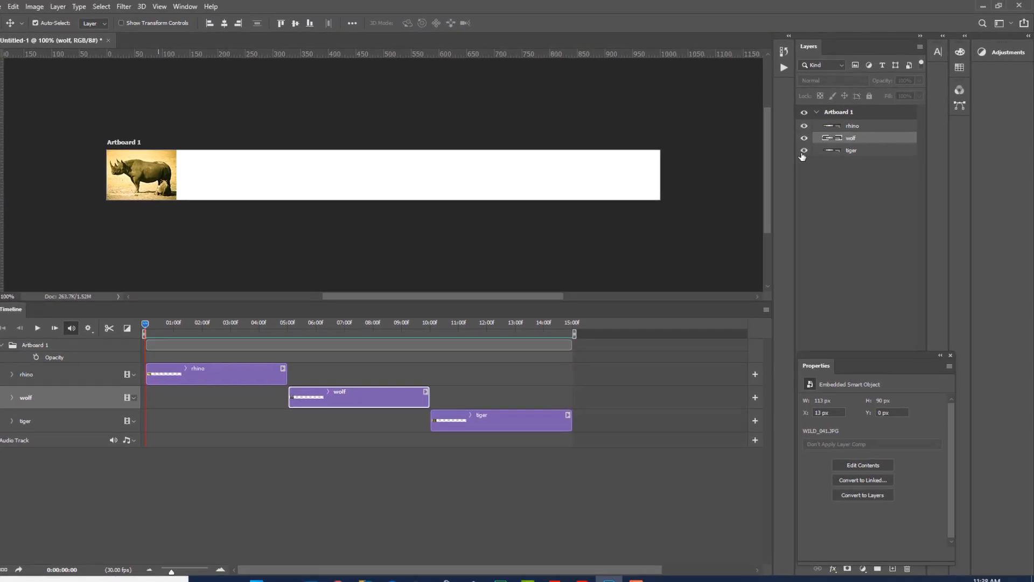
# Step: Hide the wolf and tiger layers, and animate the rhino's Transform from the banner's left edge at 00:00 to its right end at about 04:00
pyautogui.click(805, 138)
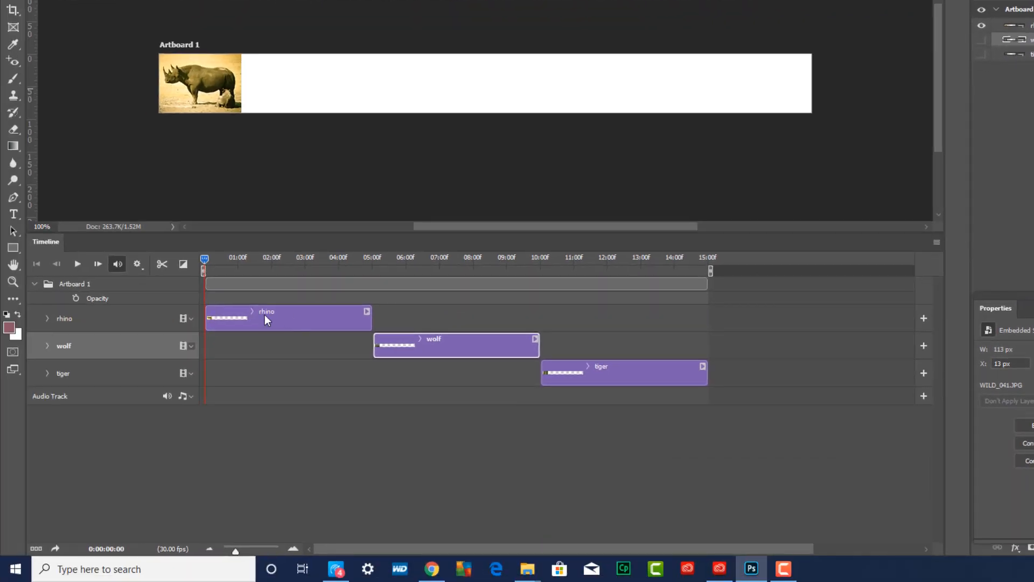
pyautogui.click(93, 317)
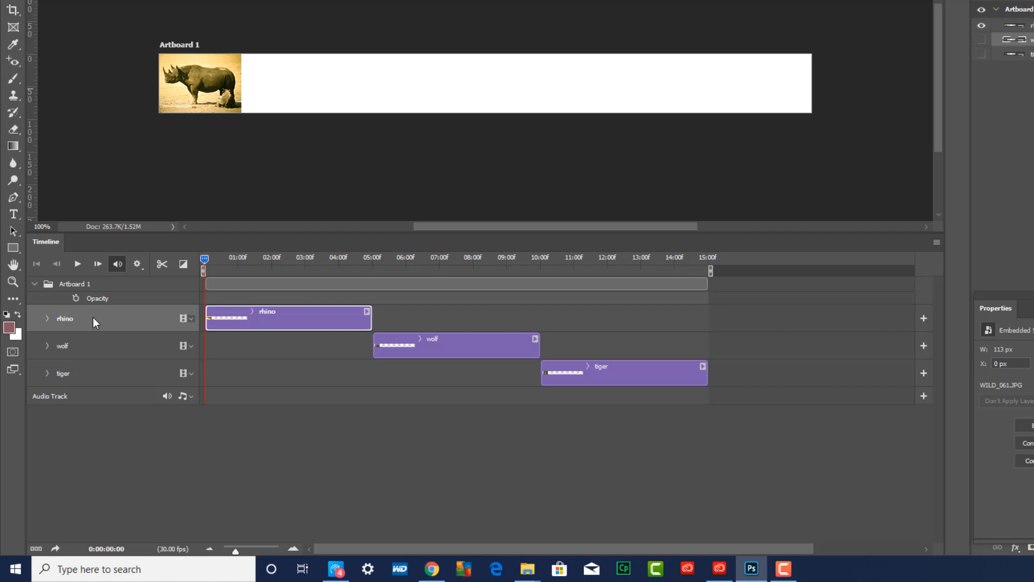
pyautogui.click(47, 319)
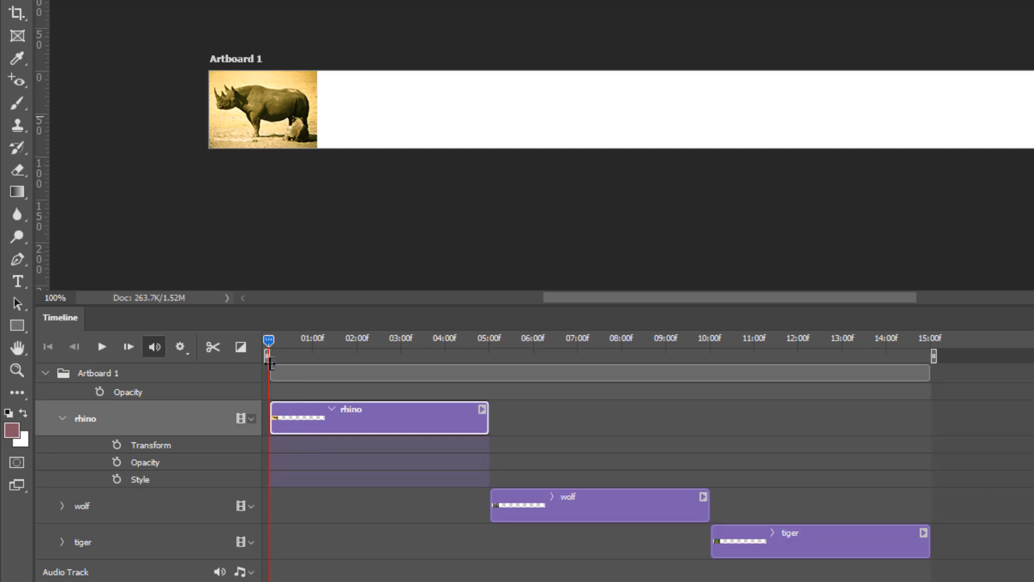
pyautogui.click(117, 445)
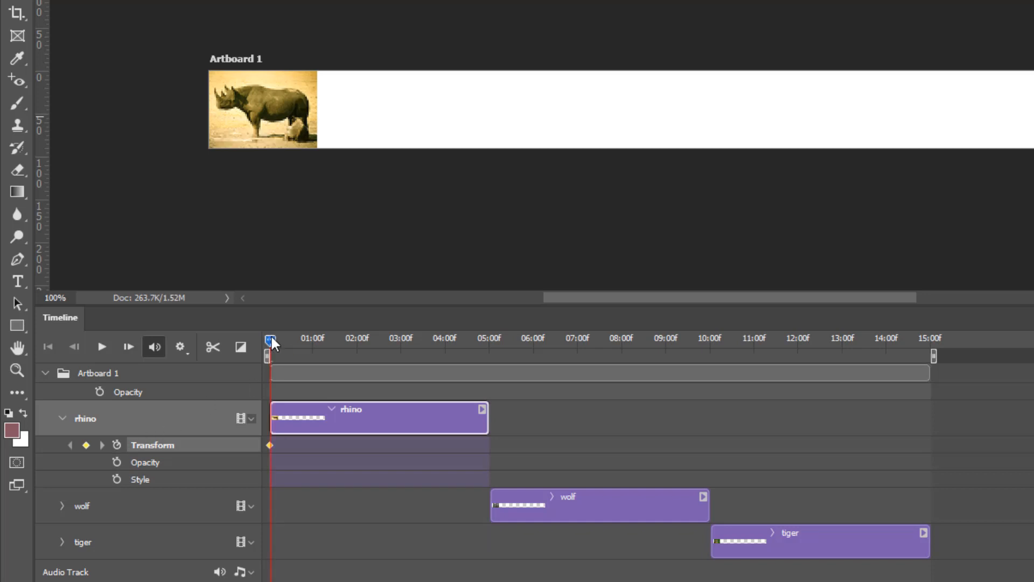
pyautogui.moveTo(270, 334); pyautogui.dragTo(442, 340)
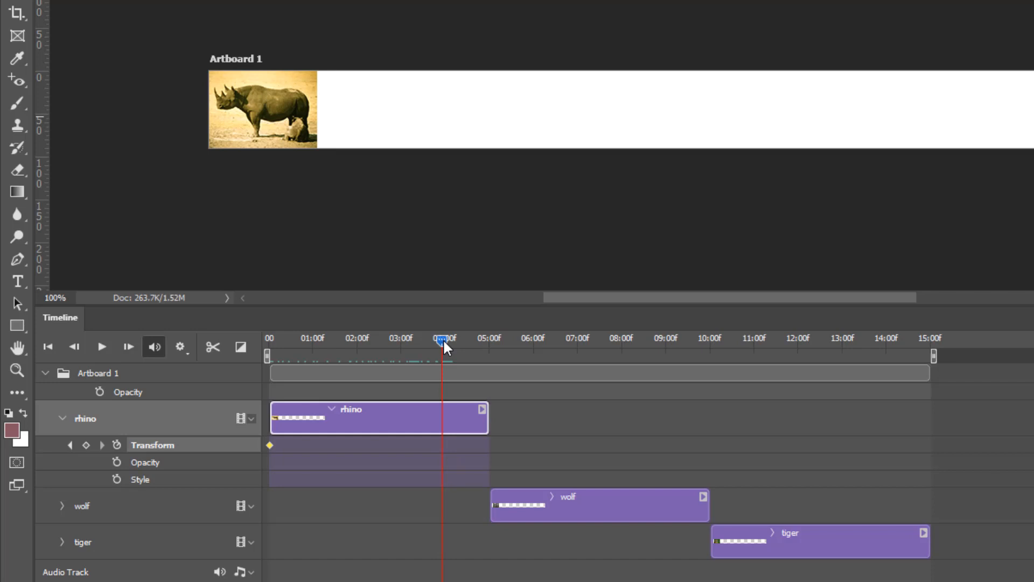
pyautogui.moveTo(267, 112); pyautogui.dragTo(1018, 115)
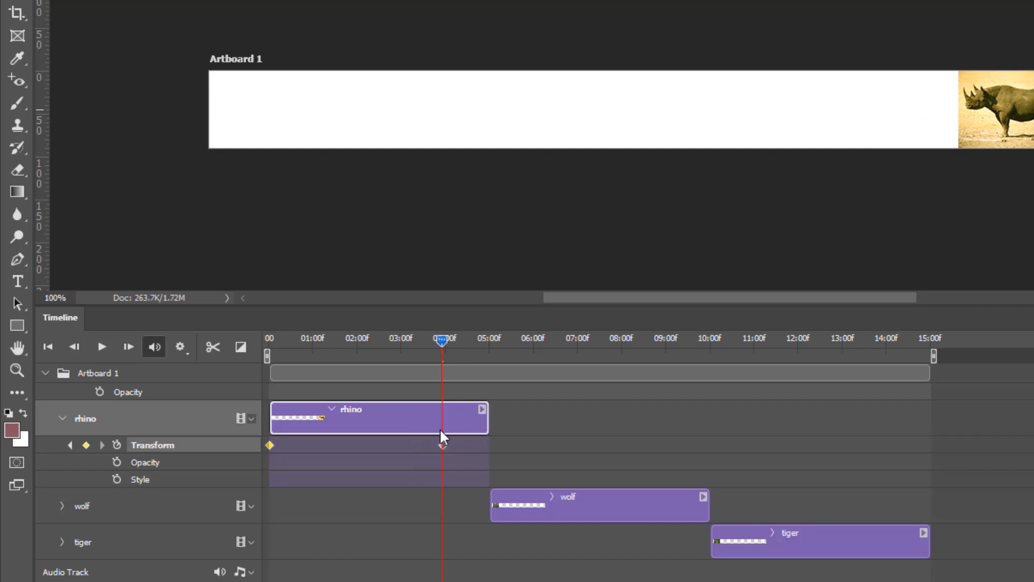
# Step: Scrub the playhead between 01:00 and 05:00 to review the rhino's movement across the banner
pyautogui.moveTo(442, 346); pyautogui.dragTo(493, 343)
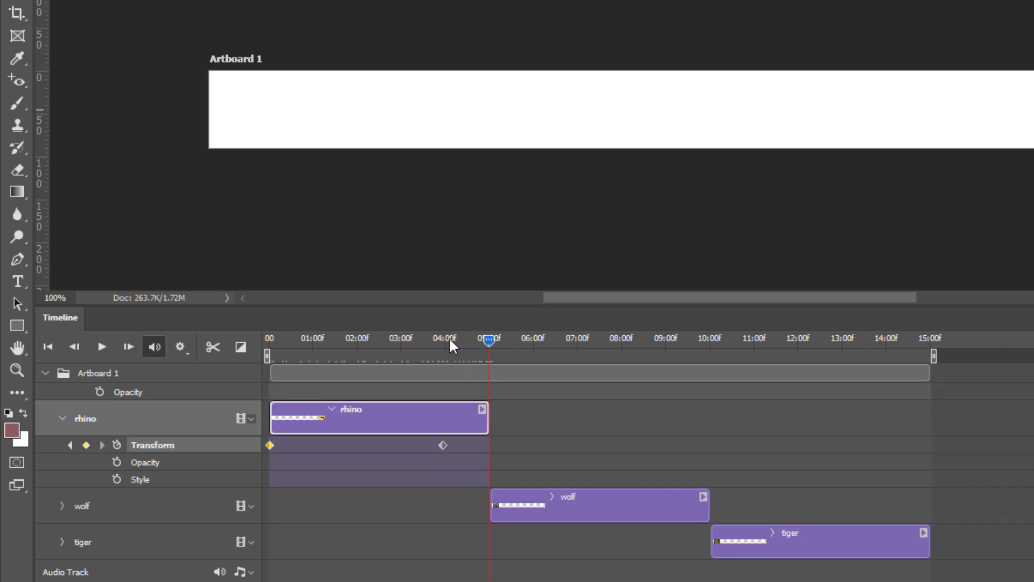
pyautogui.moveTo(453, 341); pyautogui.dragTo(318, 343)
pyautogui.moveTo(408, 346); pyautogui.dragTo(490, 349)
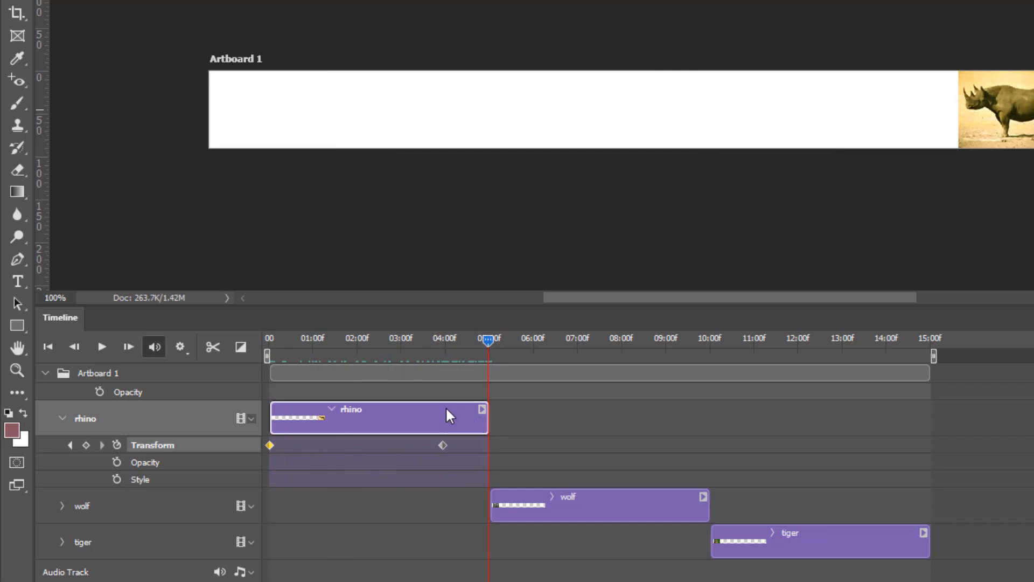
pyautogui.moveTo(486, 338); pyautogui.dragTo(445, 367)
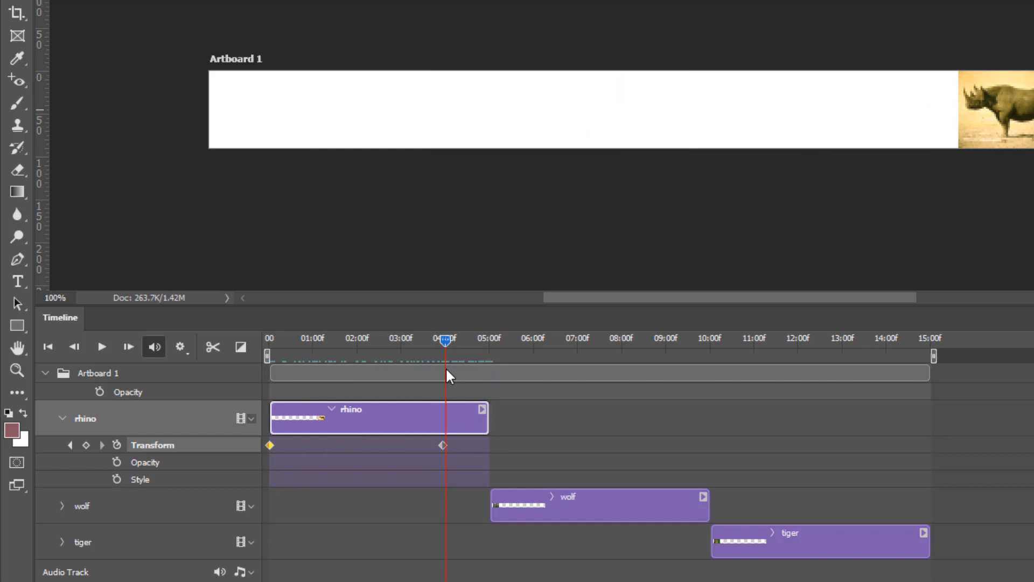
# Step: Align the wolf image with the banner's left edge at 05:00 and set a Transform keyframe for it there
pyautogui.click(564, 514)
pyautogui.moveTo(441, 336); pyautogui.dragTo(490, 345)
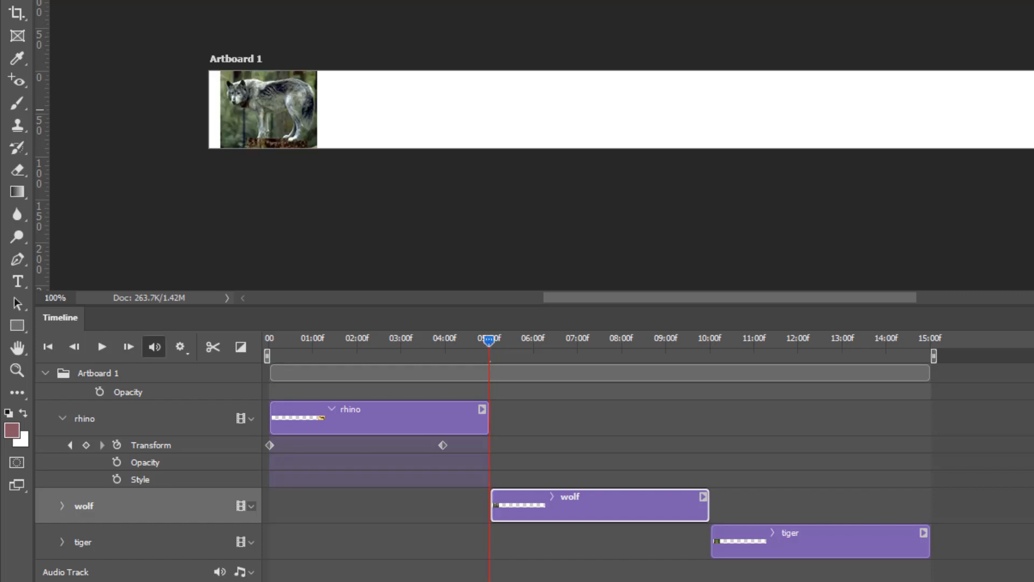
pyautogui.moveTo(276, 119); pyautogui.dragTo(265, 118)
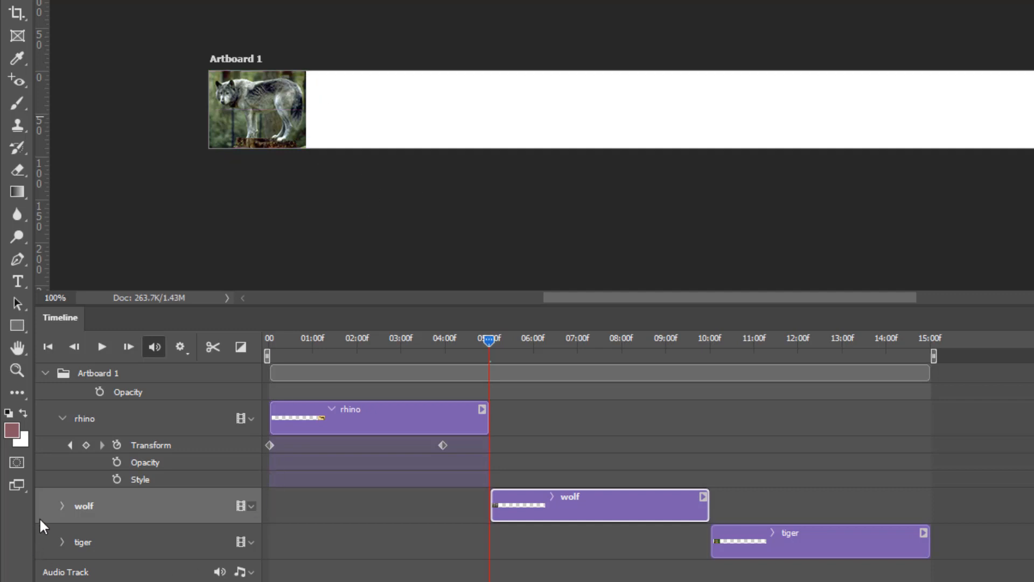
pyautogui.click(62, 506)
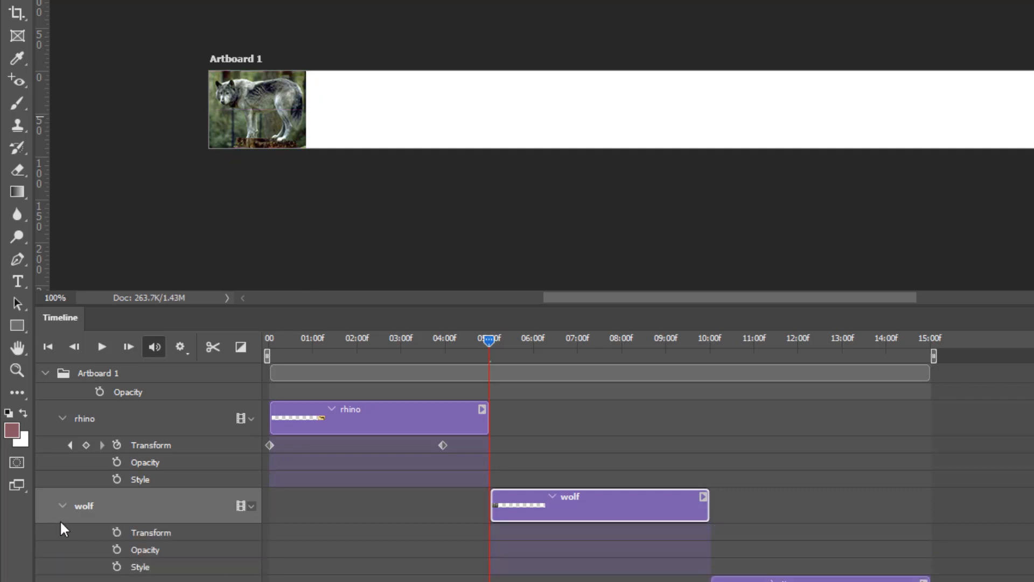
pyautogui.click(116, 533)
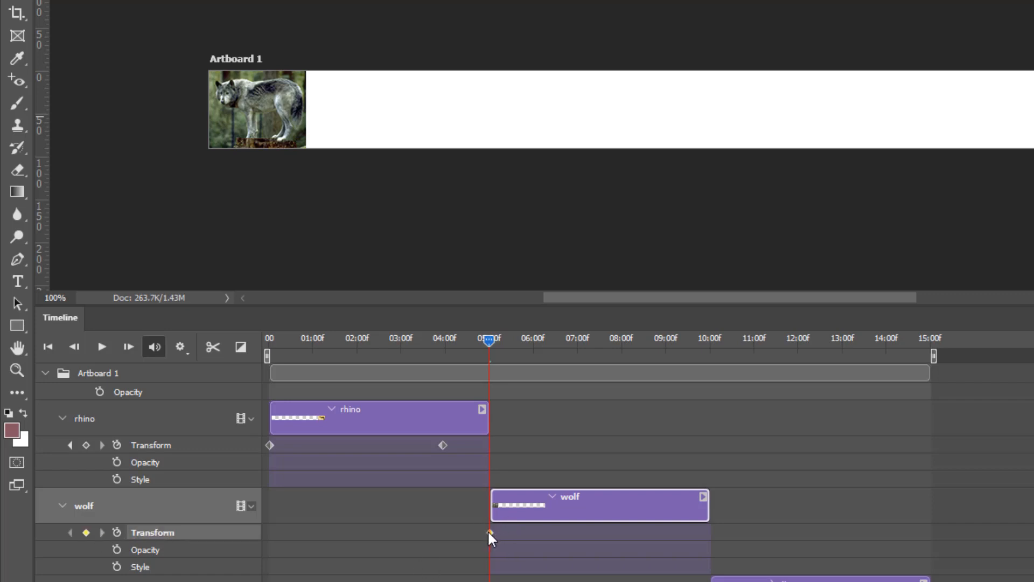
# Step: Move the wolf across the banner toward the rhino's end position at about 09:00, and extend the rhino clip to 10:00
pyautogui.click(487, 340)
pyautogui.moveTo(498, 341); pyautogui.dragTo(668, 354)
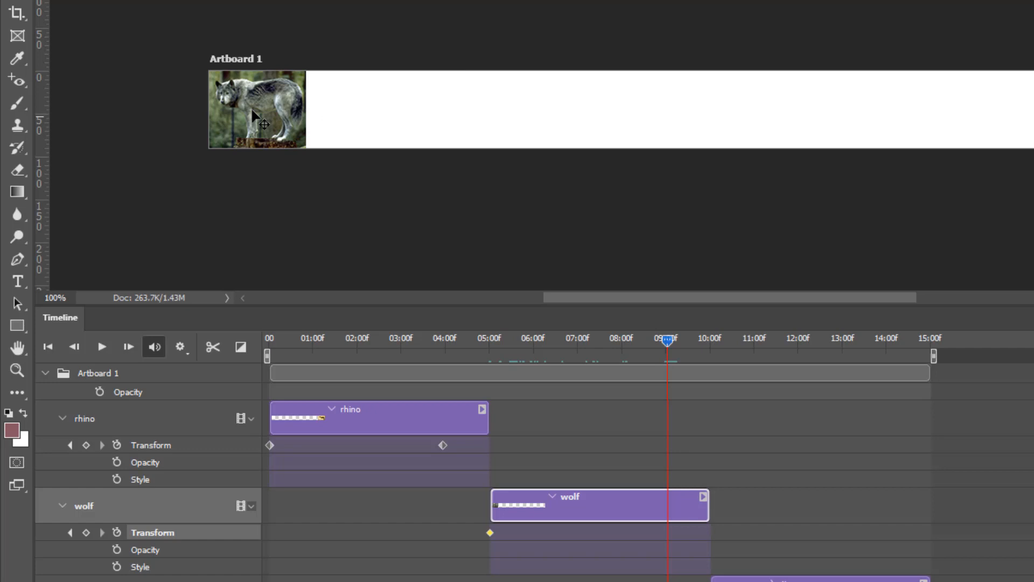
pyautogui.moveTo(252, 112); pyautogui.dragTo(869, 118)
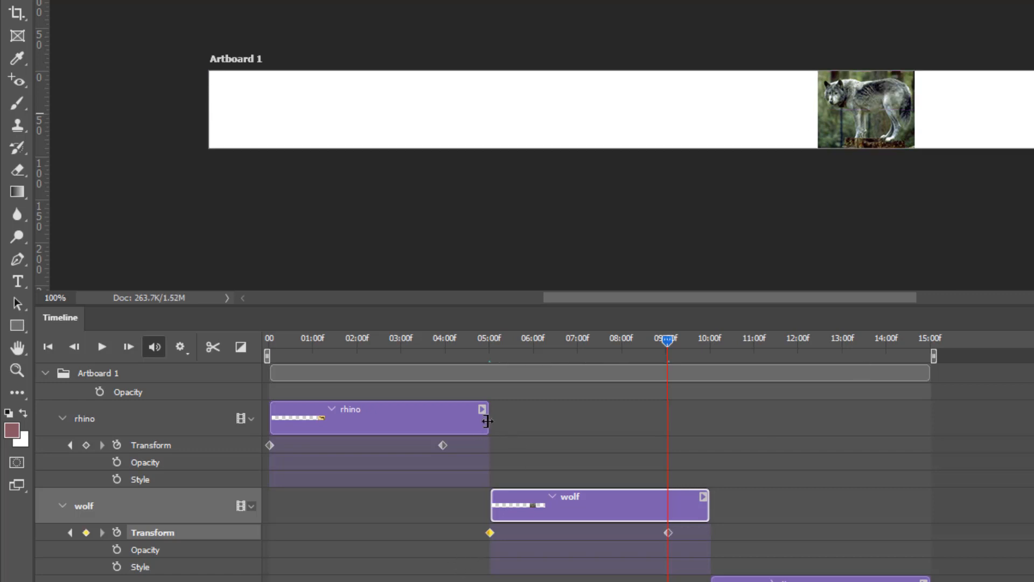
pyautogui.moveTo(488, 421); pyautogui.dragTo(709, 421)
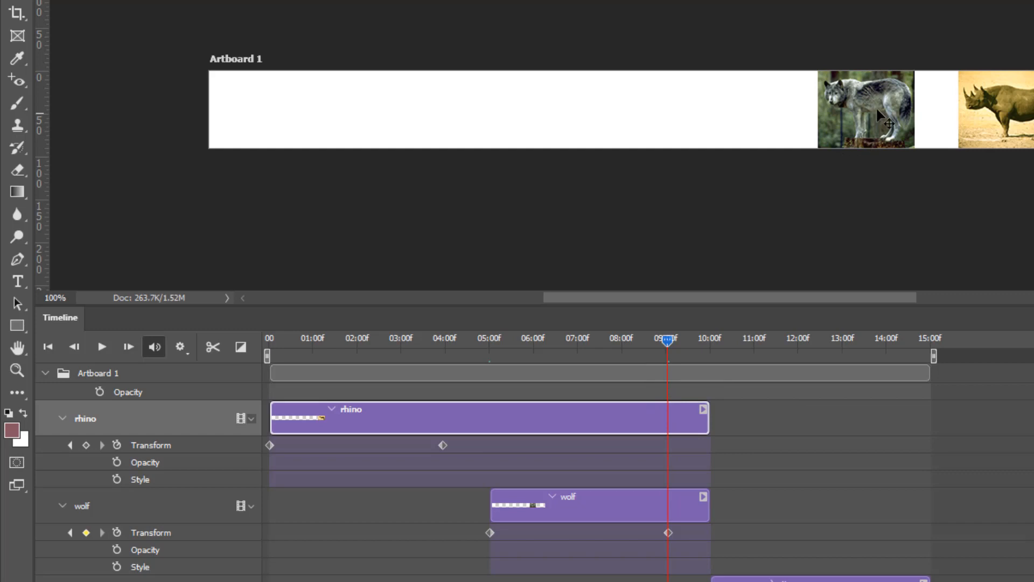
# Step: Place the wolf image flush against the rhino at about 09:00, and play the animation from the start
pyautogui.moveTo(878, 112); pyautogui.dragTo(928, 121)
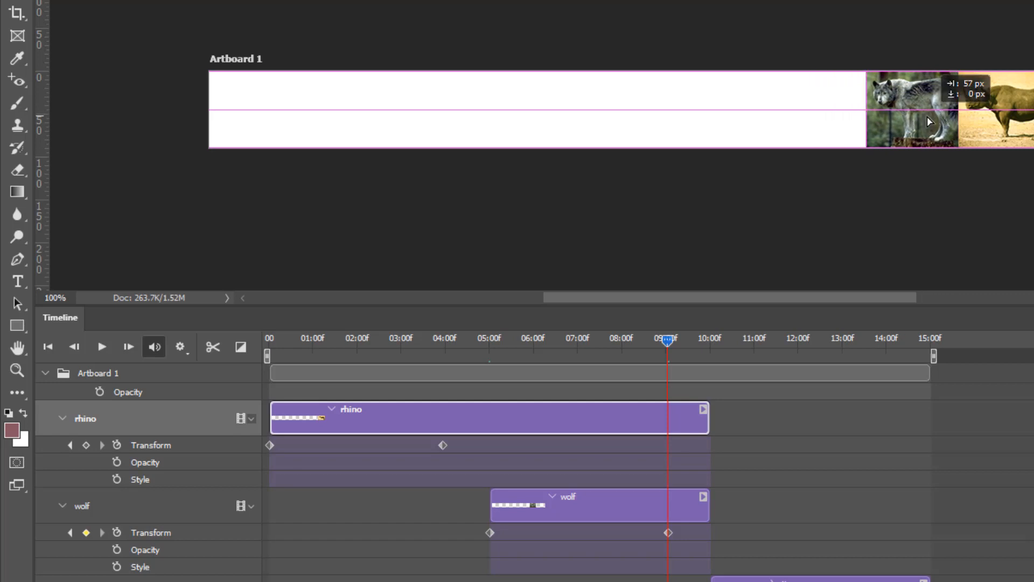
pyautogui.moveTo(928, 120); pyautogui.dragTo(924, 122)
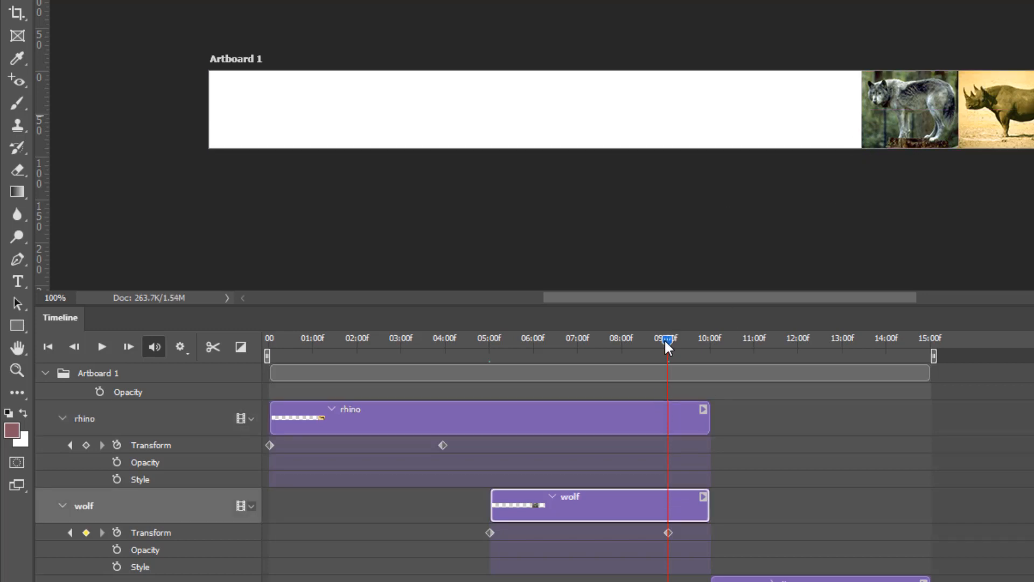
pyautogui.moveTo(668, 346); pyautogui.dragTo(240, 349)
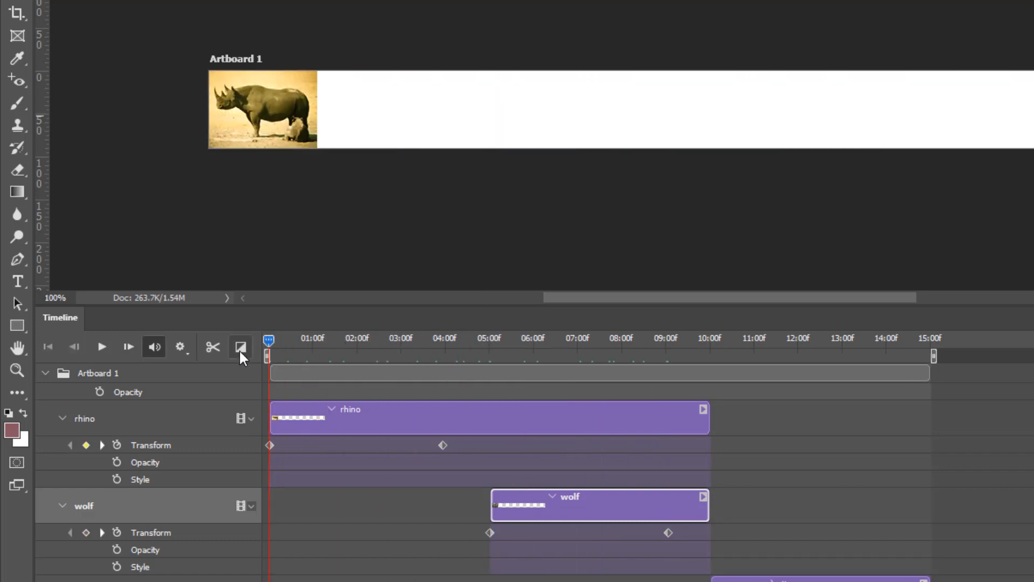
pyautogui.press('space')
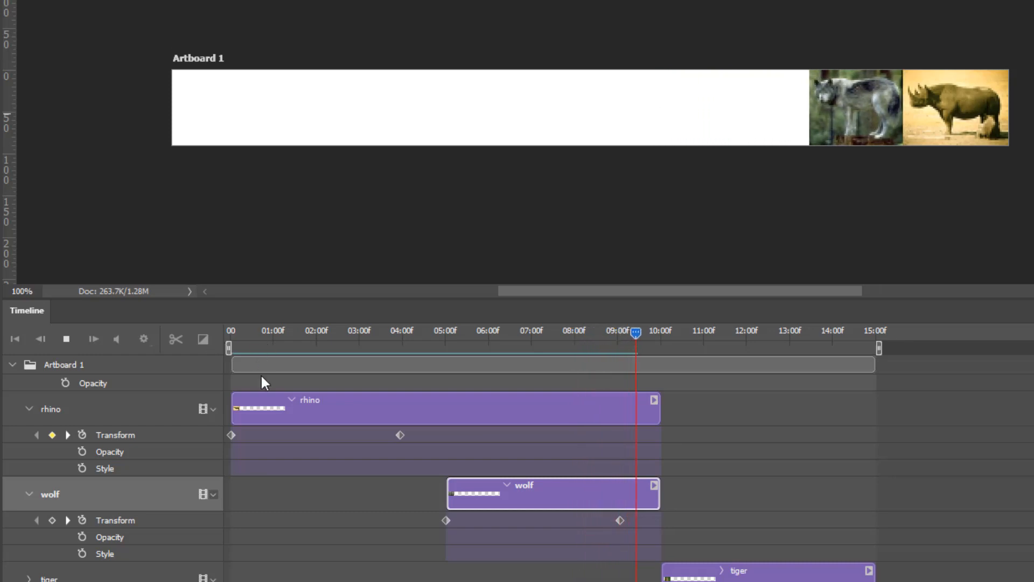
pyautogui.press('space')
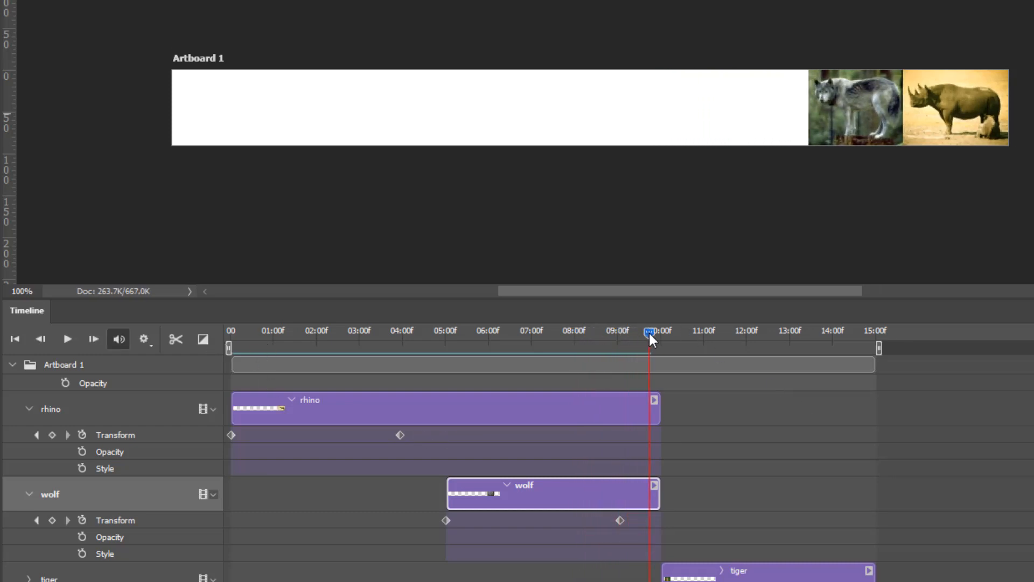
# Step: Move the rhino's end Transform keyframe to about 02:00 and play the animation from 00:00
pyautogui.moveTo(648, 330); pyautogui.dragTo(227, 339)
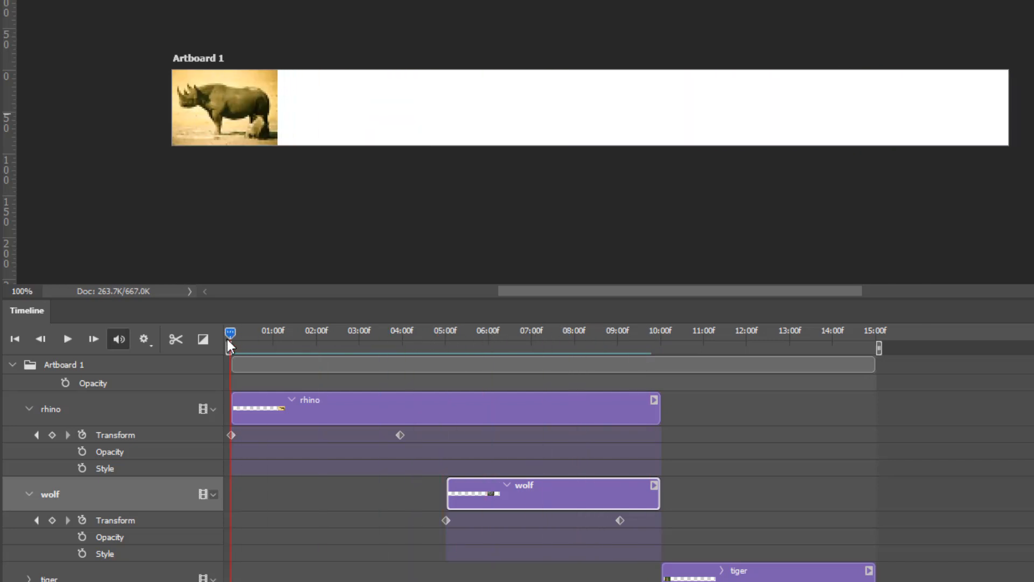
pyautogui.moveTo(399, 434); pyautogui.dragTo(318, 436)
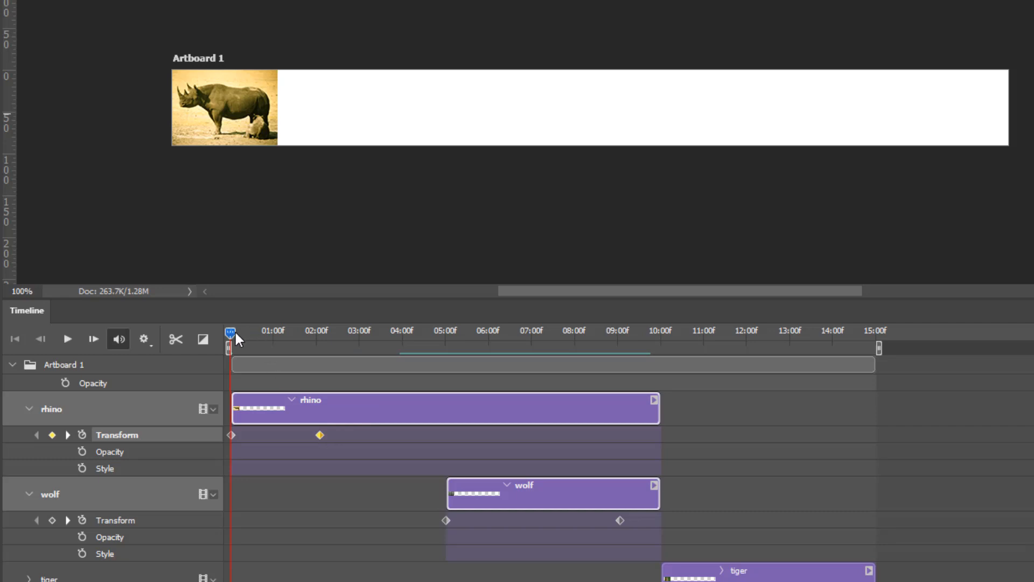
pyautogui.moveTo(233, 333); pyautogui.dragTo(228, 335)
pyautogui.press('space')
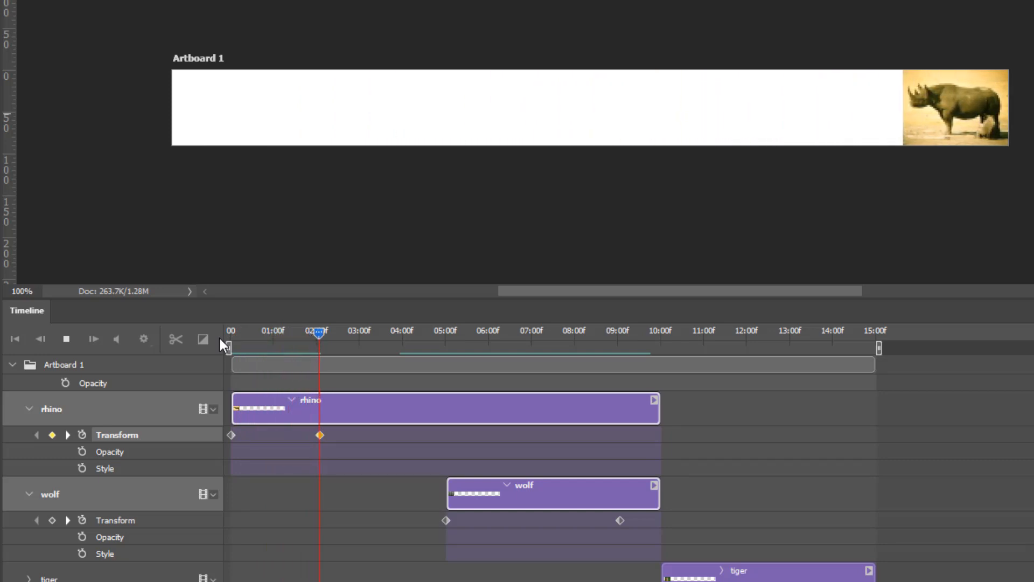
pyautogui.press('space')
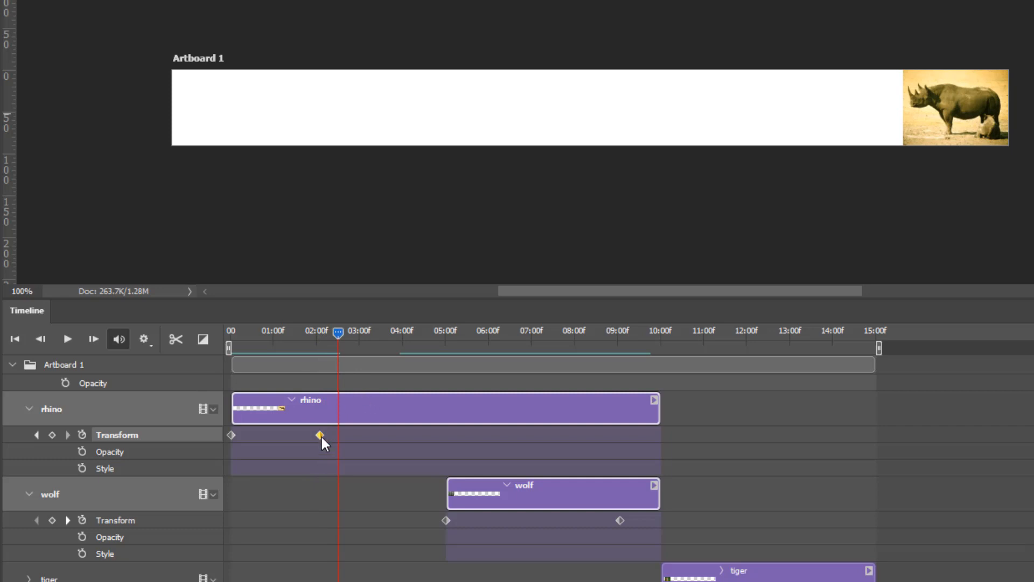
# Step: Shorten the rhino's slide by moving its end Transform keyframe to just under half a second, and play it back from 00:00
pyautogui.moveTo(321, 437); pyautogui.dragTo(248, 437)
pyautogui.moveTo(337, 332); pyautogui.dragTo(177, 359)
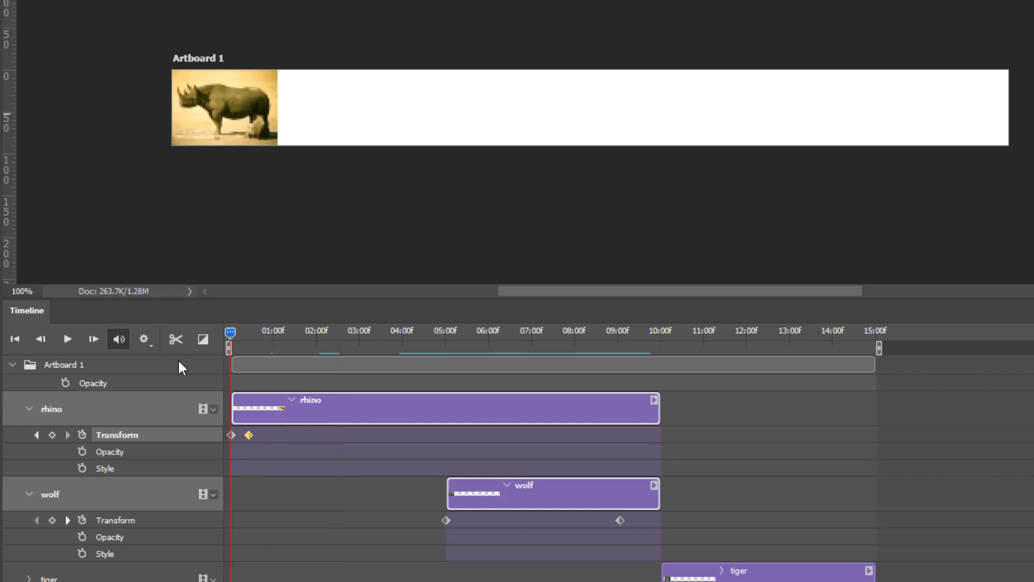
pyautogui.press('space')
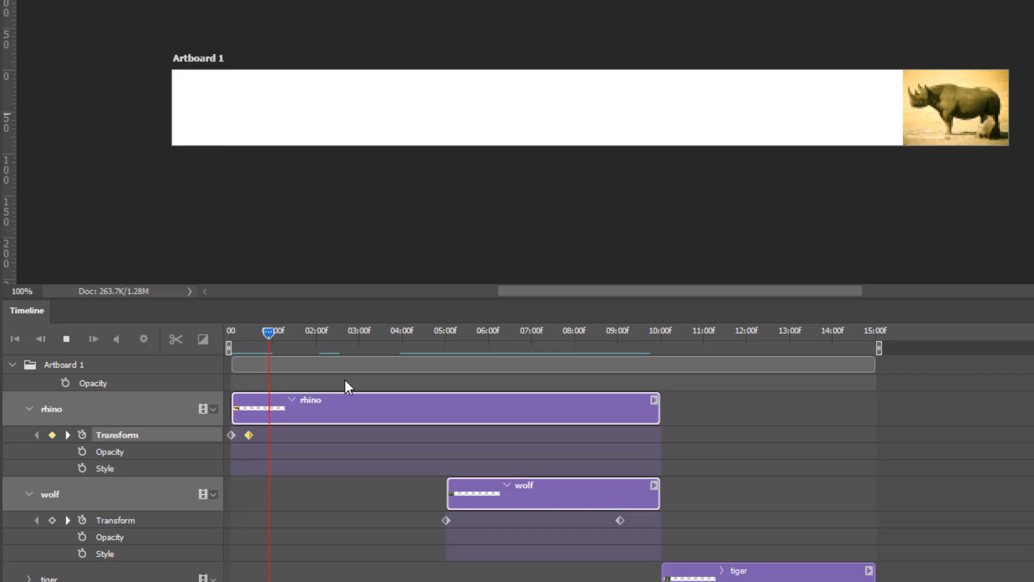
pyautogui.press('space')
pyautogui.moveTo(243, 335); pyautogui.dragTo(223, 343)
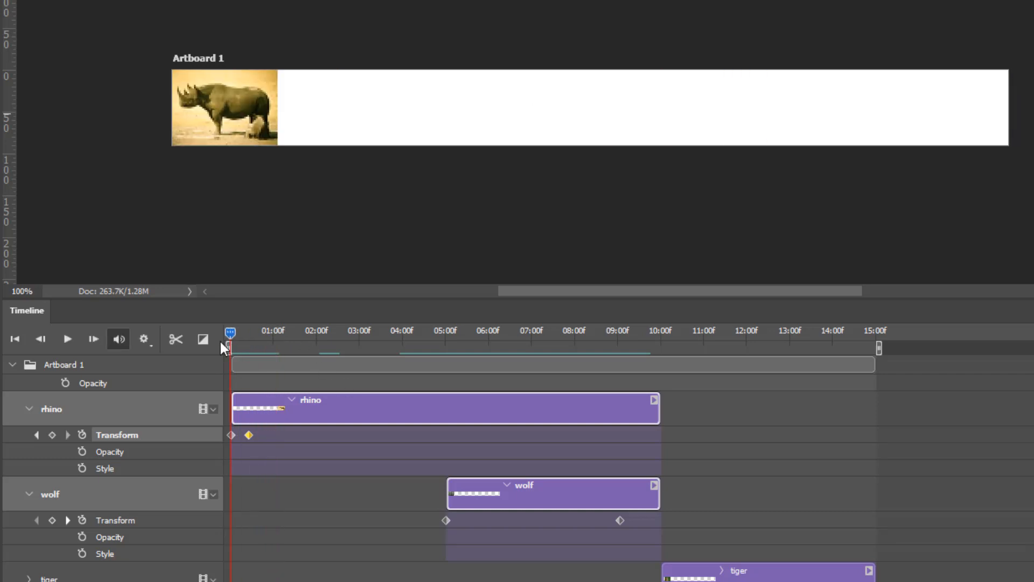
pyautogui.press('space')
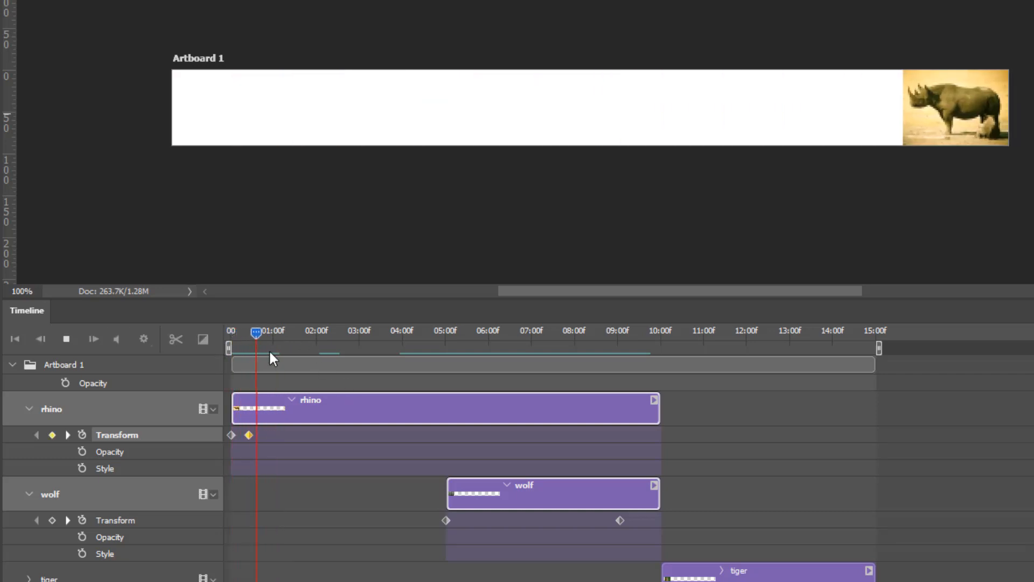
pyautogui.press('space')
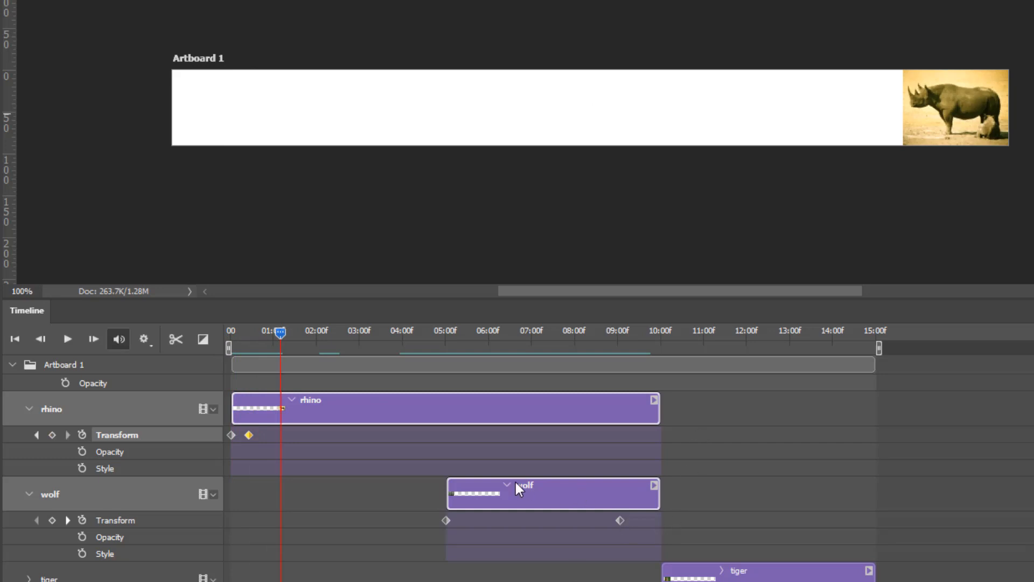
# Step: Select only the wolf clip and shift it earlier on the timeline so it starts at the playhead, just after 01:00
pyautogui.moveTo(537, 497)
pyautogui.mouseDown()
pyautogui.moveTo(504, 496)
pyautogui.moveTo(537, 496)
pyautogui.mouseUp()
pyautogui.click(395, 526)
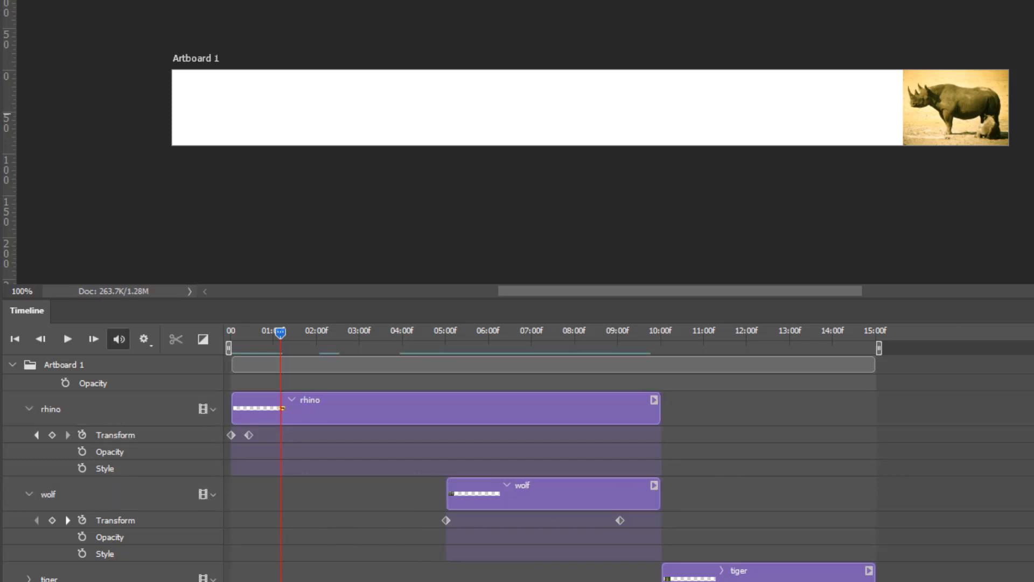
pyautogui.click(1032, 232)
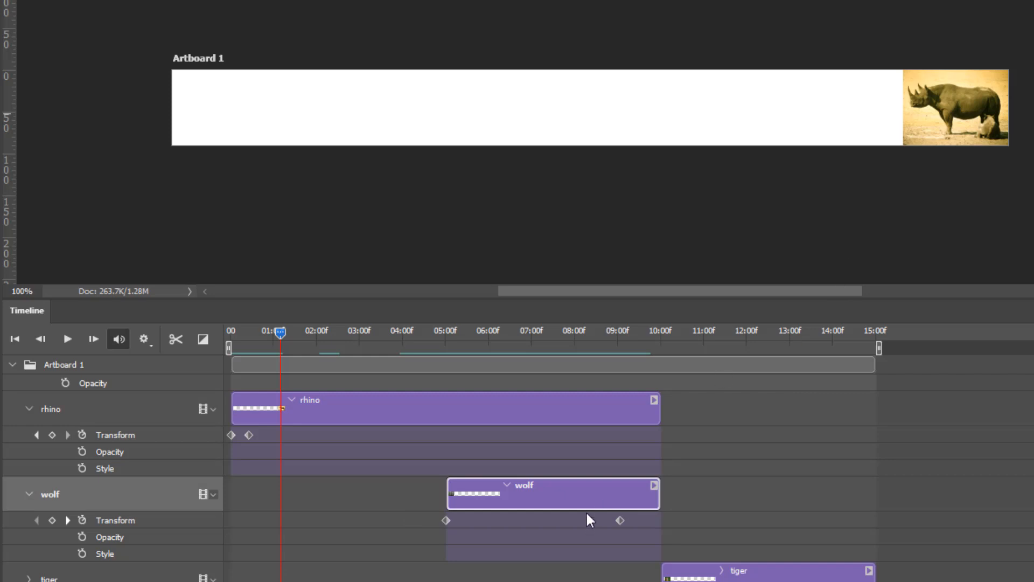
pyautogui.moveTo(566, 499); pyautogui.dragTo(405, 506)
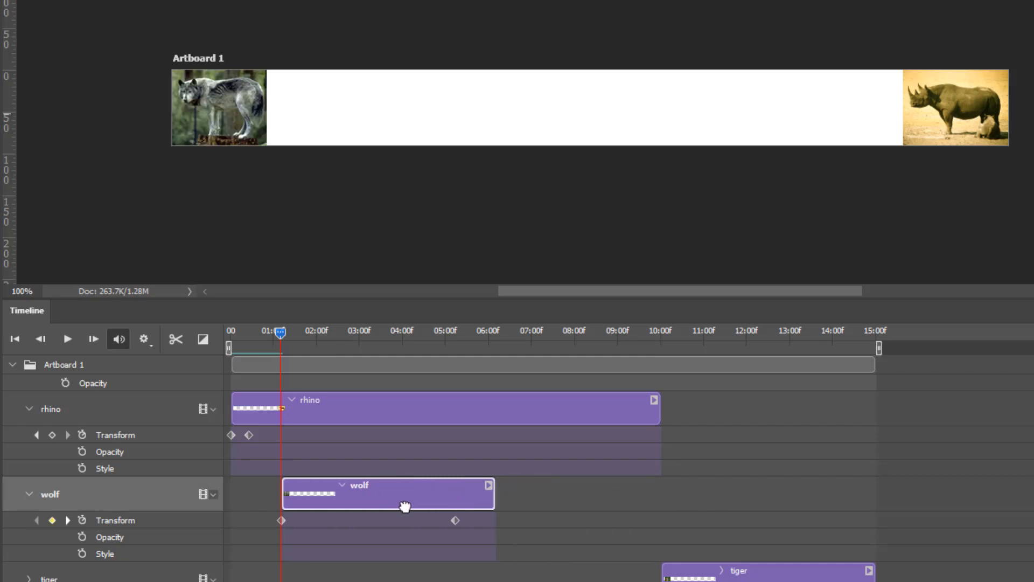
# Step: Move the wolf's end Transform keyframe to about half a second after its first keyframe, and play the animation from 00:00
pyautogui.moveTo(455, 520); pyautogui.dragTo(302, 519)
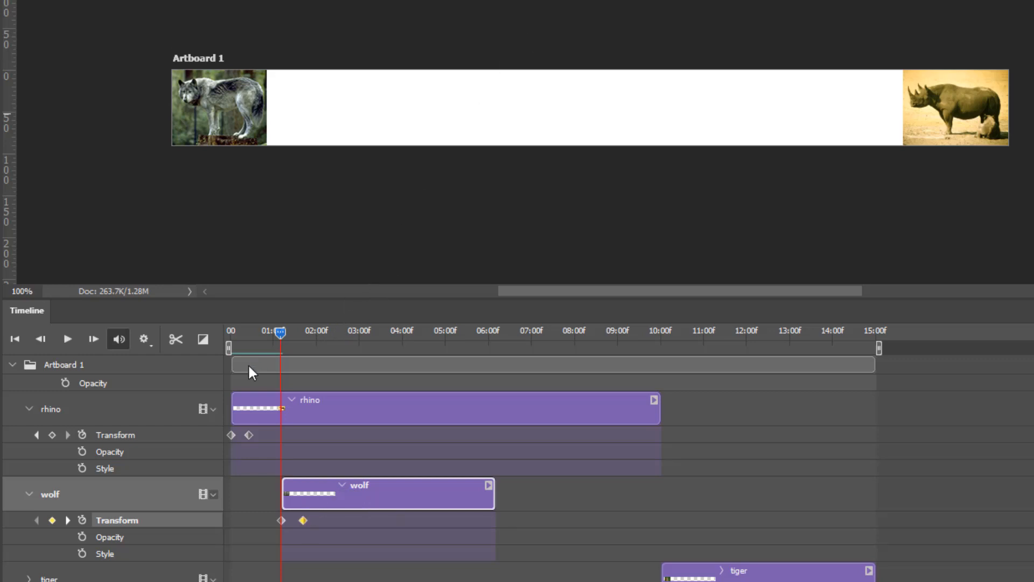
pyautogui.moveTo(280, 331); pyautogui.dragTo(216, 338)
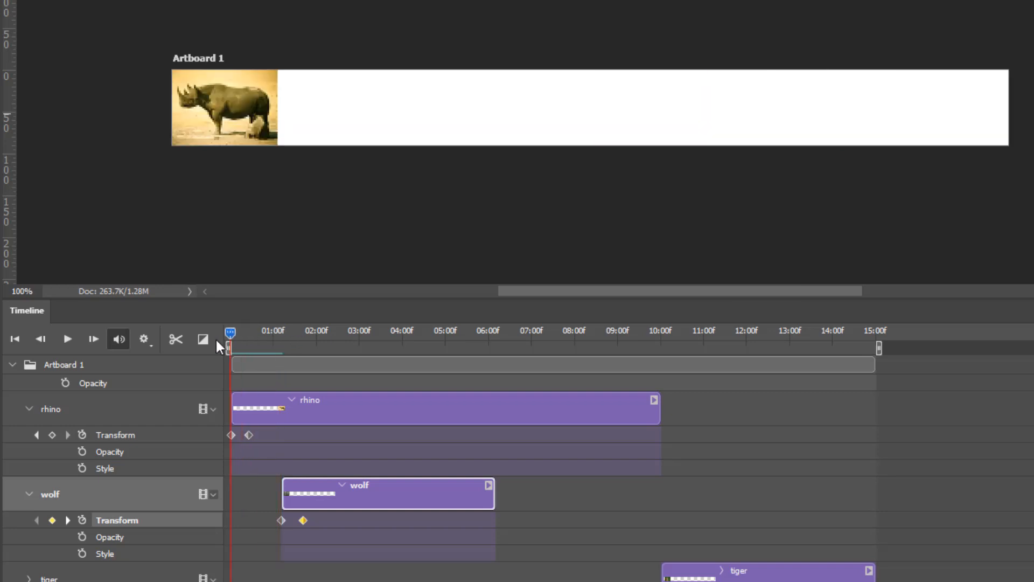
pyautogui.press('space')
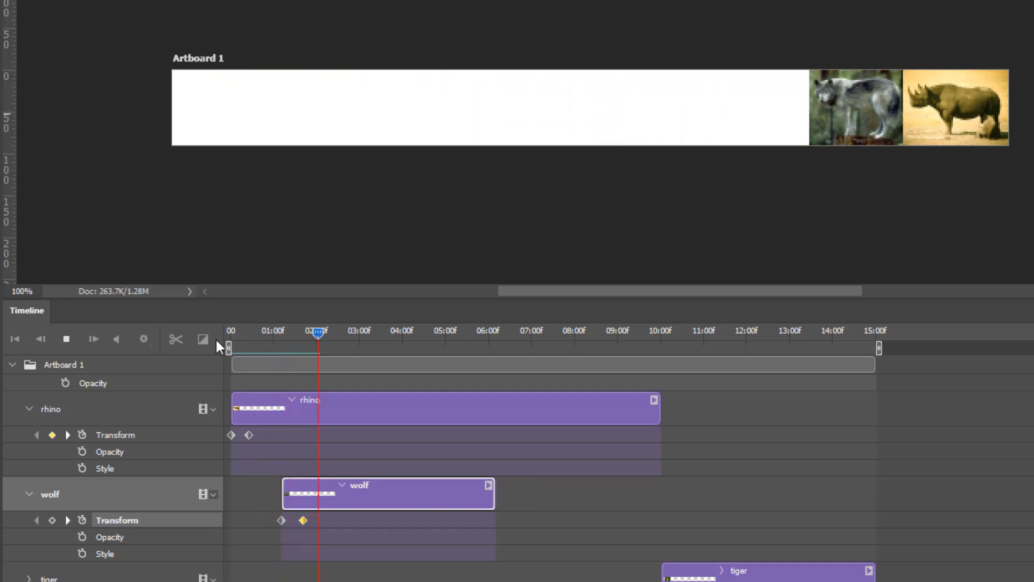
pyautogui.press('space')
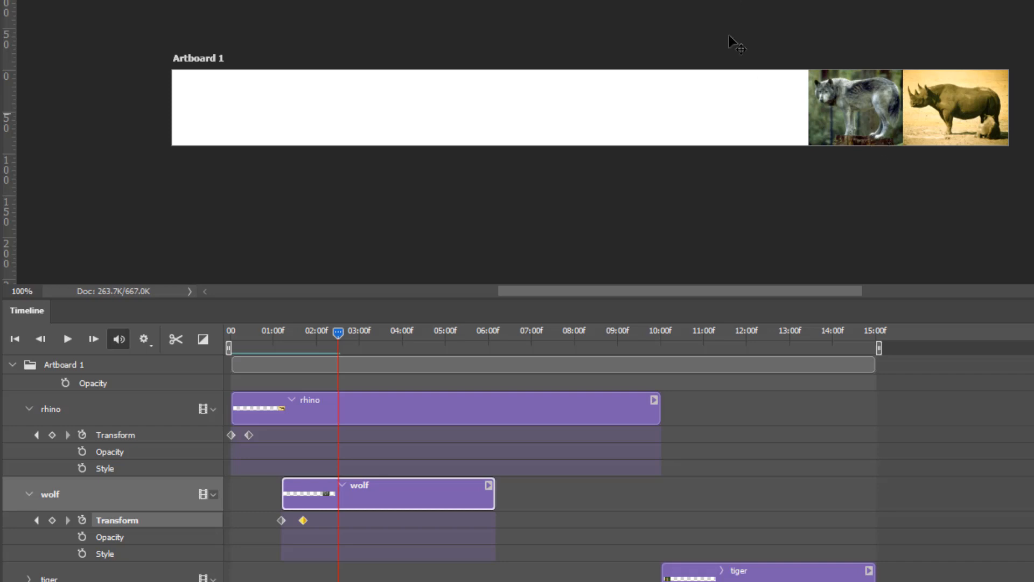
# Step: Extend the wolf clip to 10:00, and start the tiger clip at about 02:15 with its image against the banner's left edge
pyautogui.moveTo(495, 488); pyautogui.dragTo(654, 495)
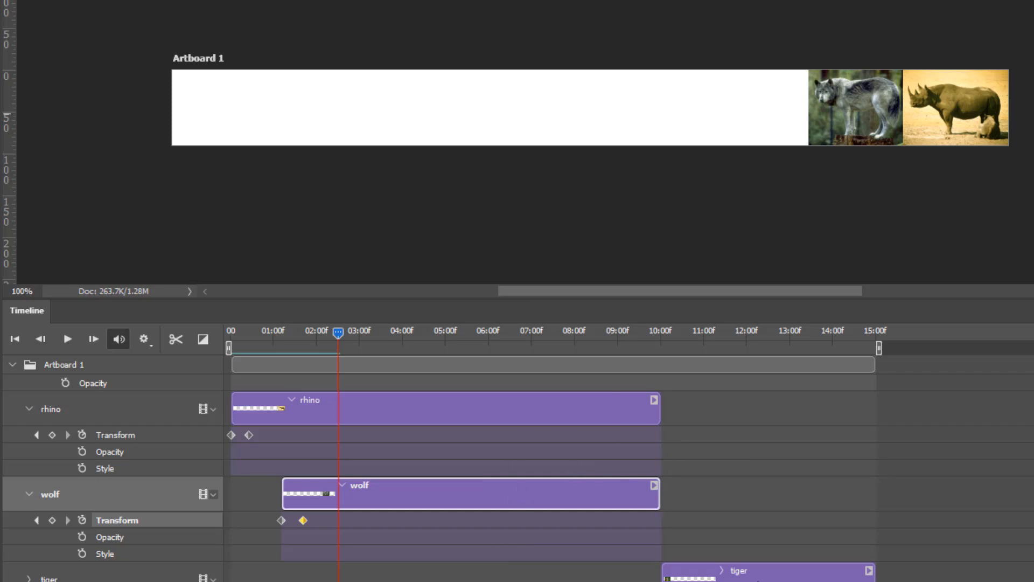
pyautogui.moveTo(757, 580); pyautogui.dragTo(430, 570)
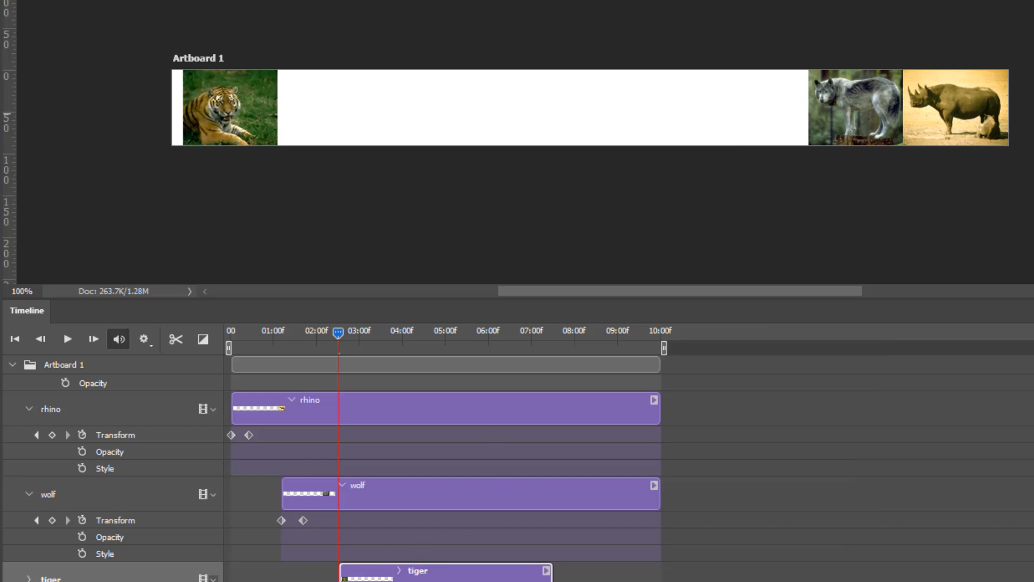
pyautogui.moveTo(241, 120); pyautogui.dragTo(229, 120)
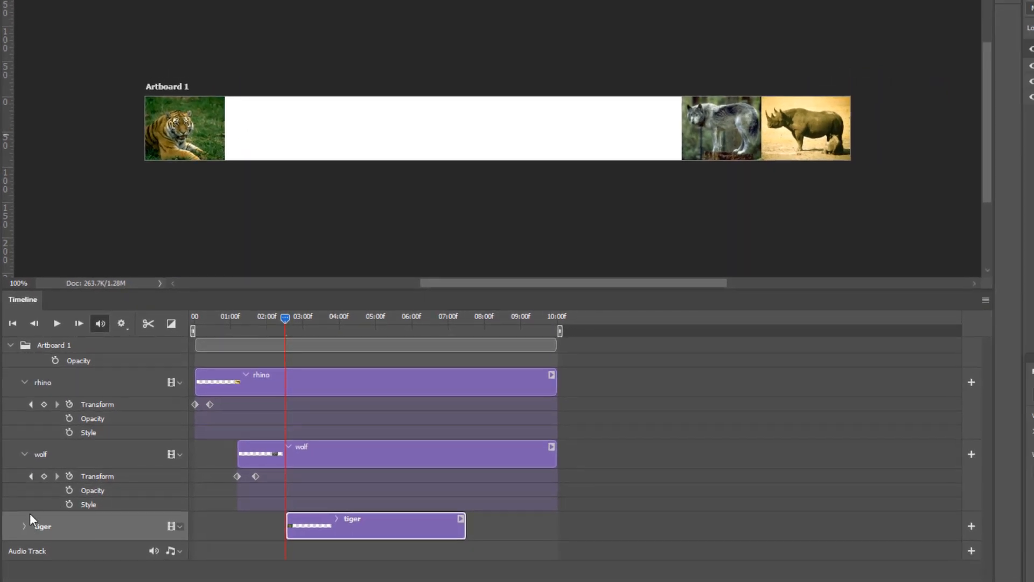
# Step: Animate the tiger's Transform from the banner's left edge at its clip start to beside the wolf at 02:25
pyautogui.click(24, 382)
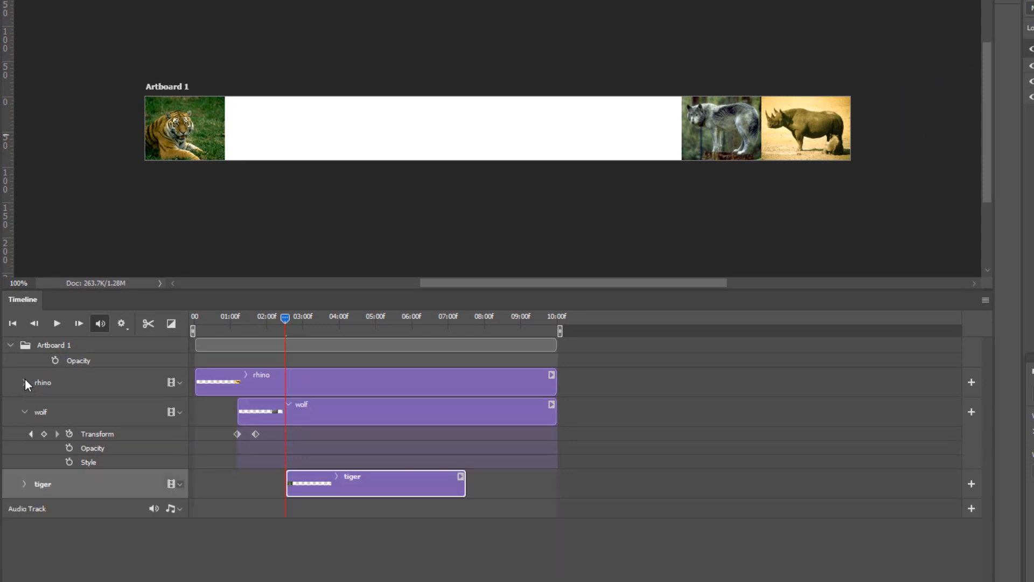
pyautogui.click(23, 413)
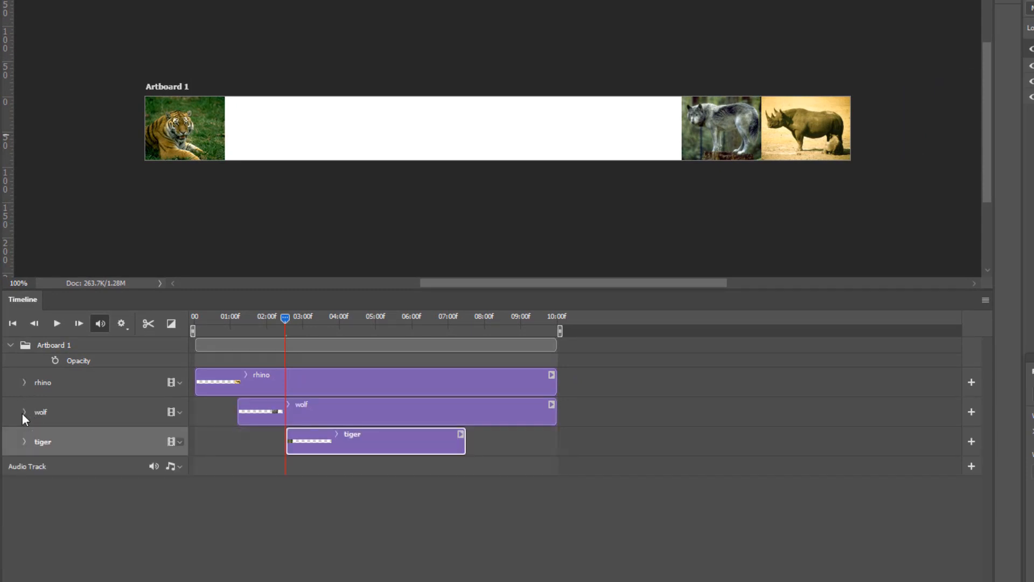
pyautogui.click(24, 442)
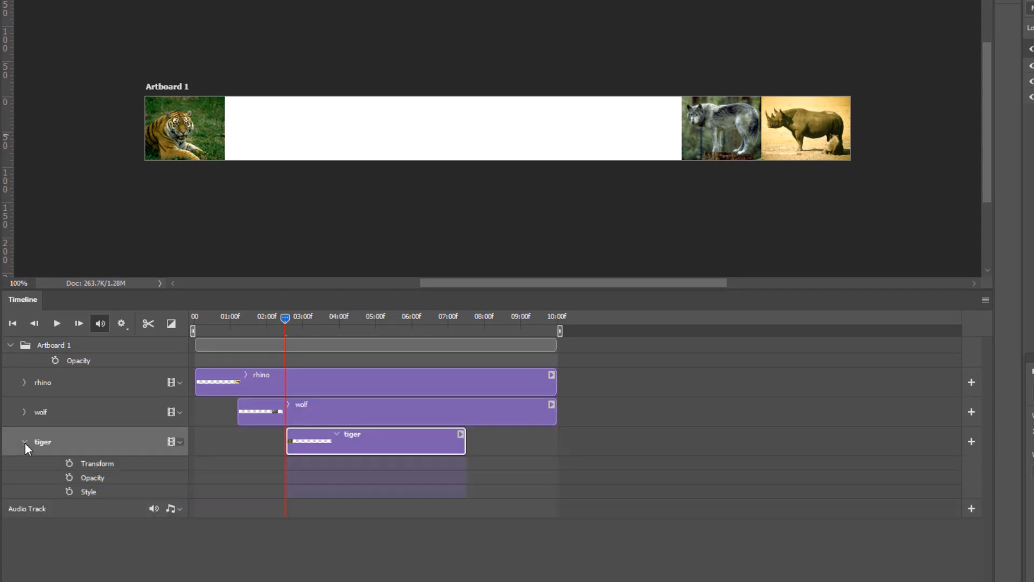
pyautogui.click(24, 411)
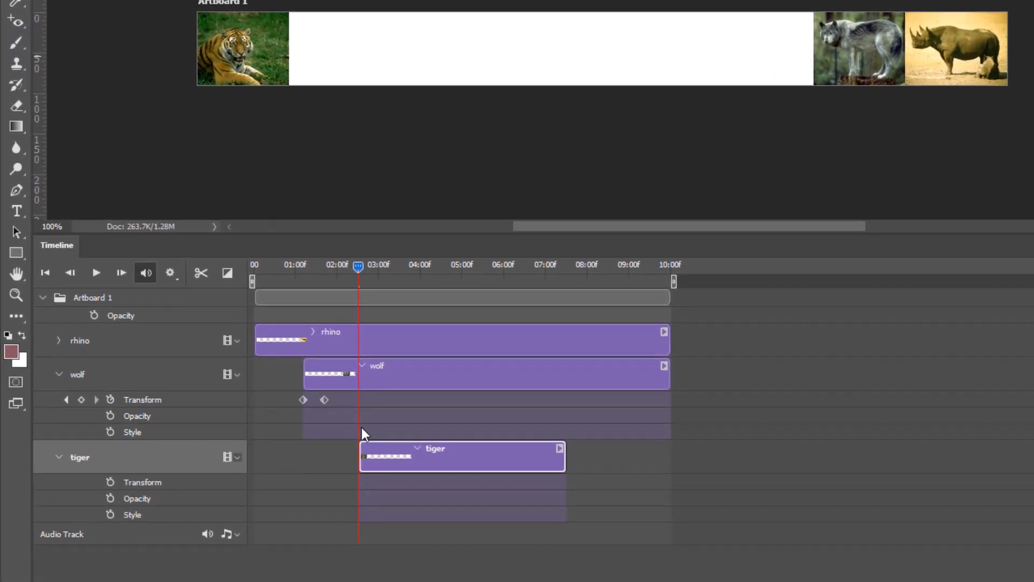
pyautogui.click(110, 482)
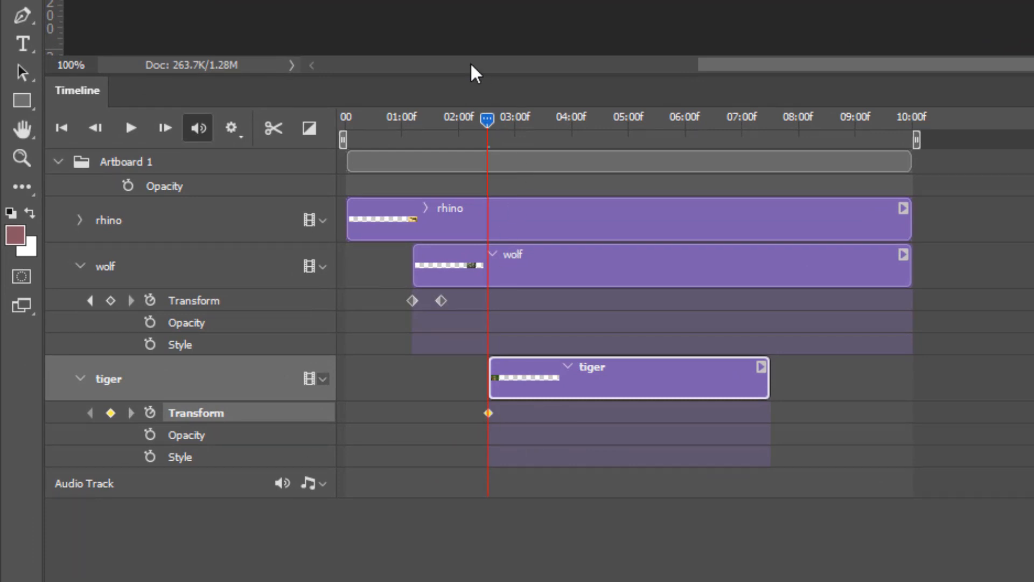
pyautogui.moveTo(486, 118); pyautogui.dragTo(507, 117)
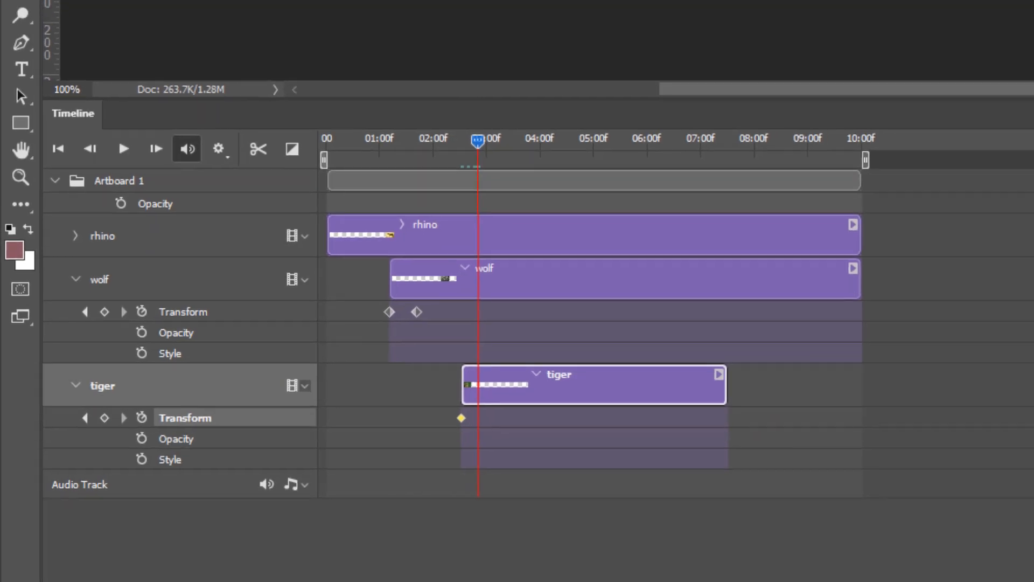
pyautogui.moveTo(169, 170); pyautogui.dragTo(519, 170)
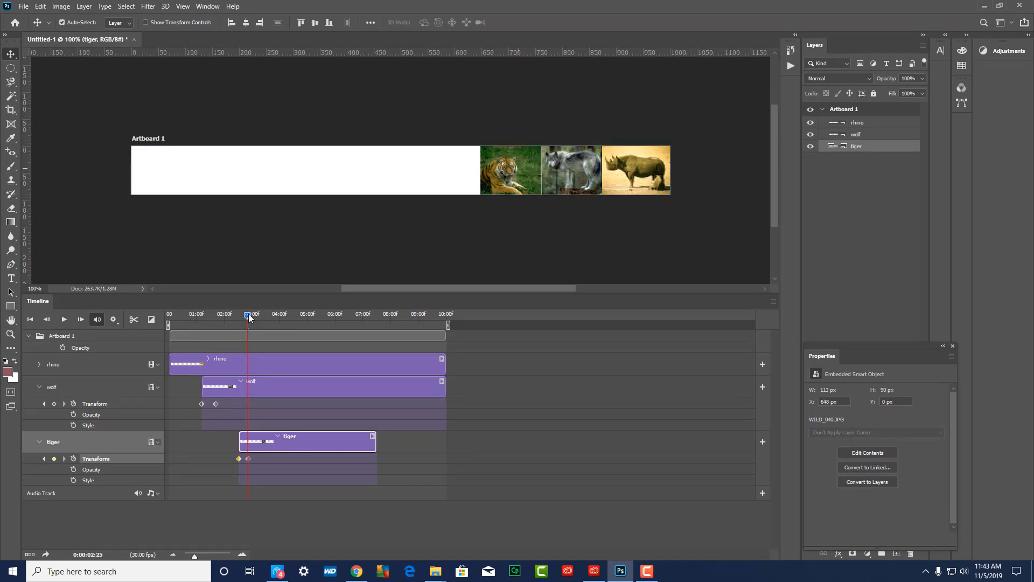
# Step: Extend the tiger clip to 10:00, show the rhino's keyframe tracks, and play the full animation from 00:00
pyautogui.moveTo(248, 314); pyautogui.dragTo(134, 320)
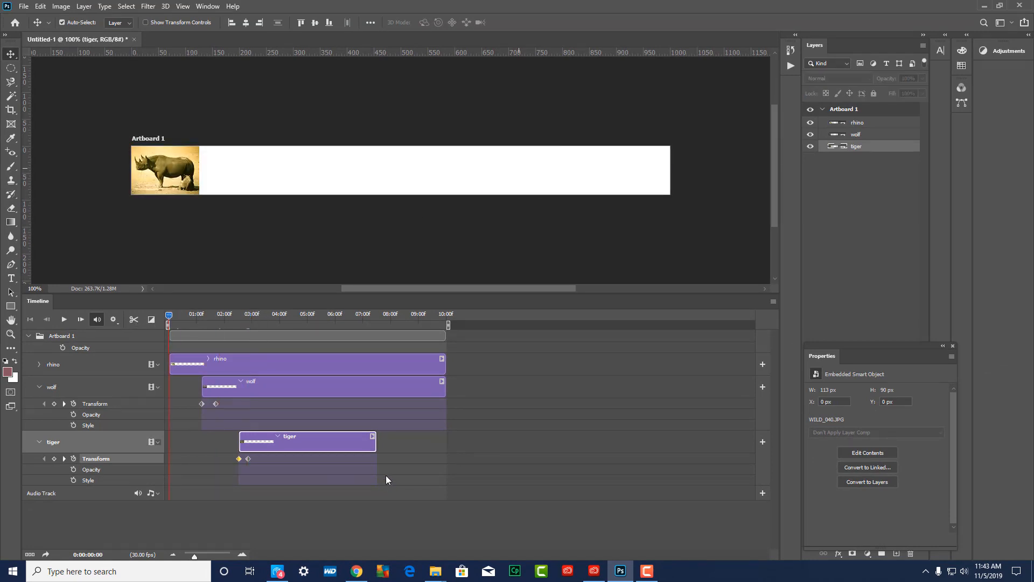
pyautogui.moveTo(373, 442); pyautogui.dragTo(444, 443)
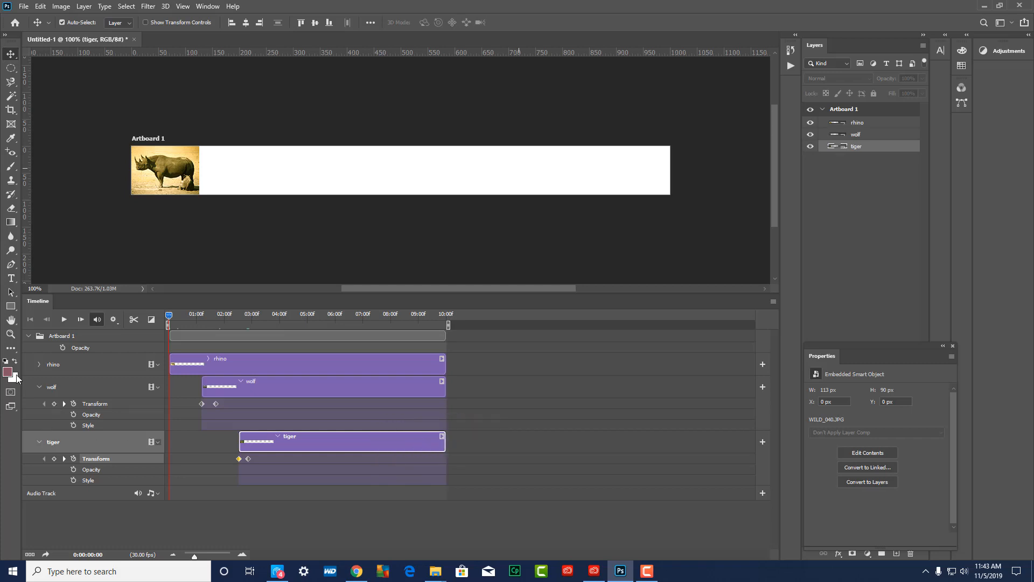
pyautogui.click(38, 364)
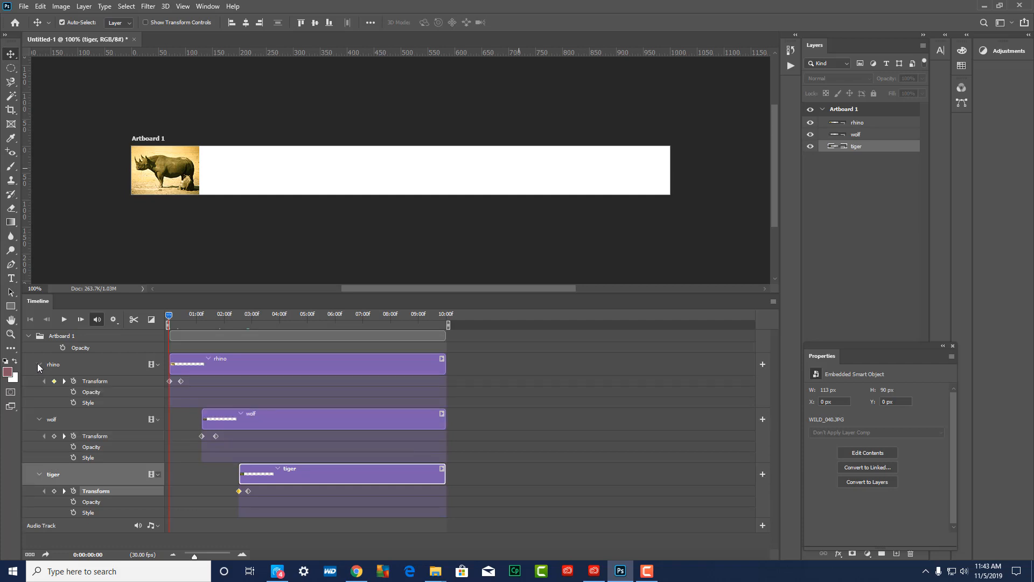
pyautogui.press('space')
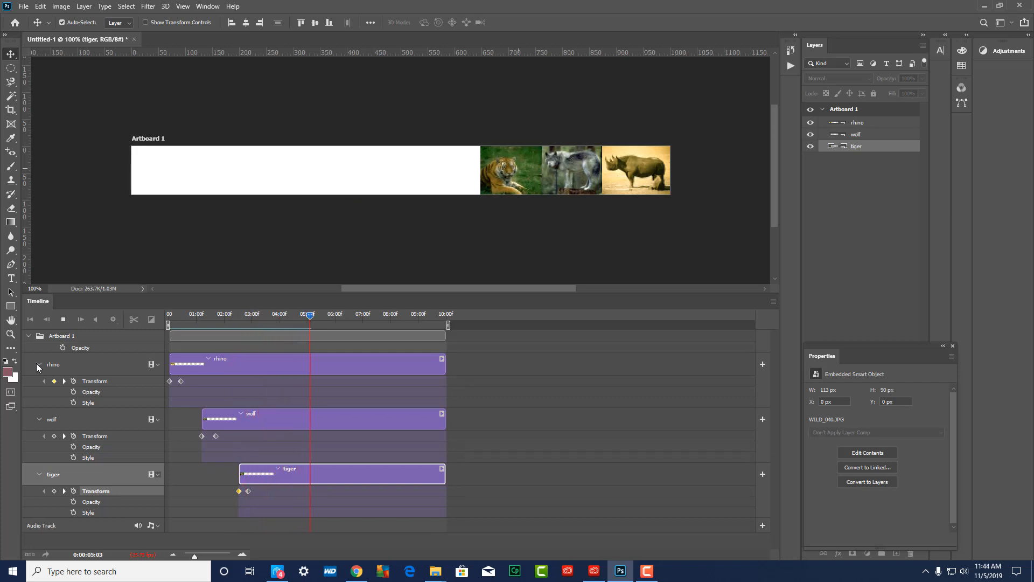
# Step: Stop playback, place the bronx zoo logo file as an embedded image, and move it near the banner's left end
pyautogui.press('space')
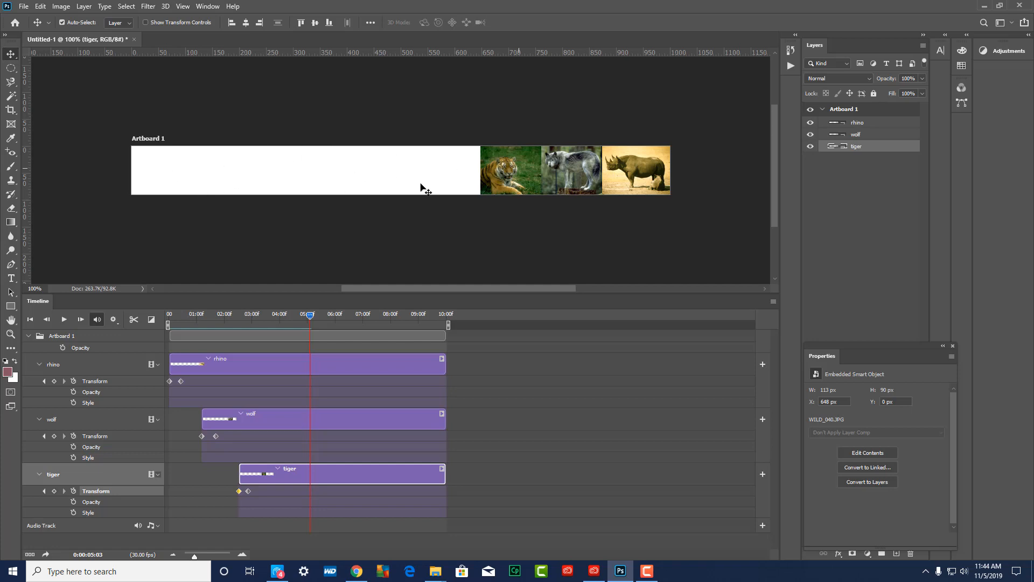
pyautogui.scroll(-1, 316, 230)
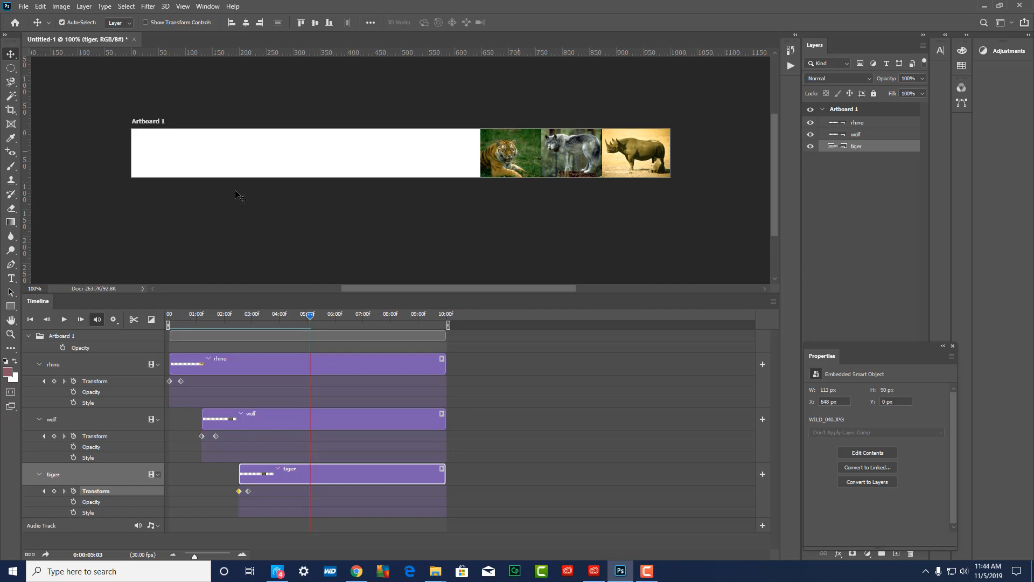
pyautogui.scroll(-1, 236, 194)
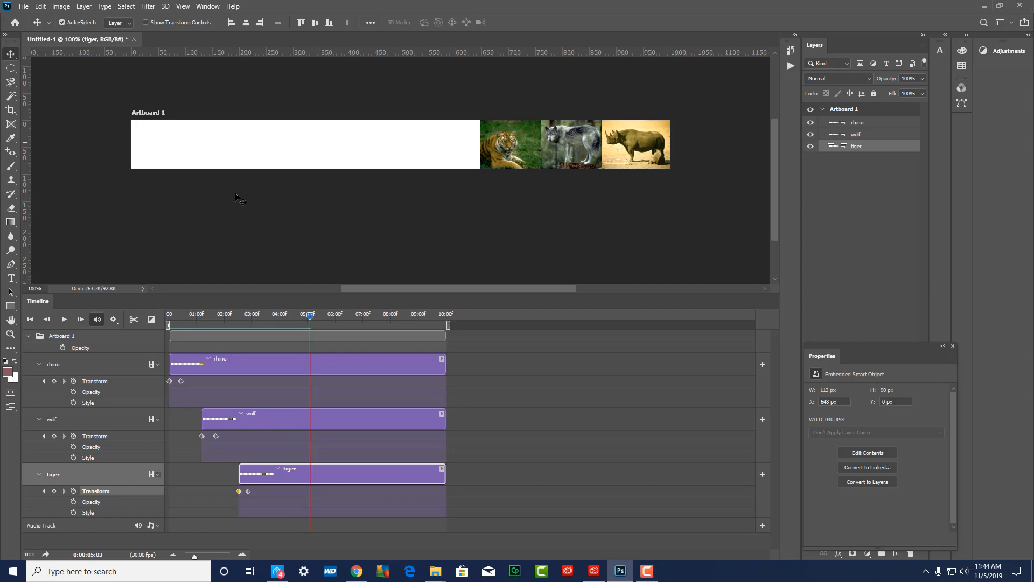
pyautogui.click(24, 6)
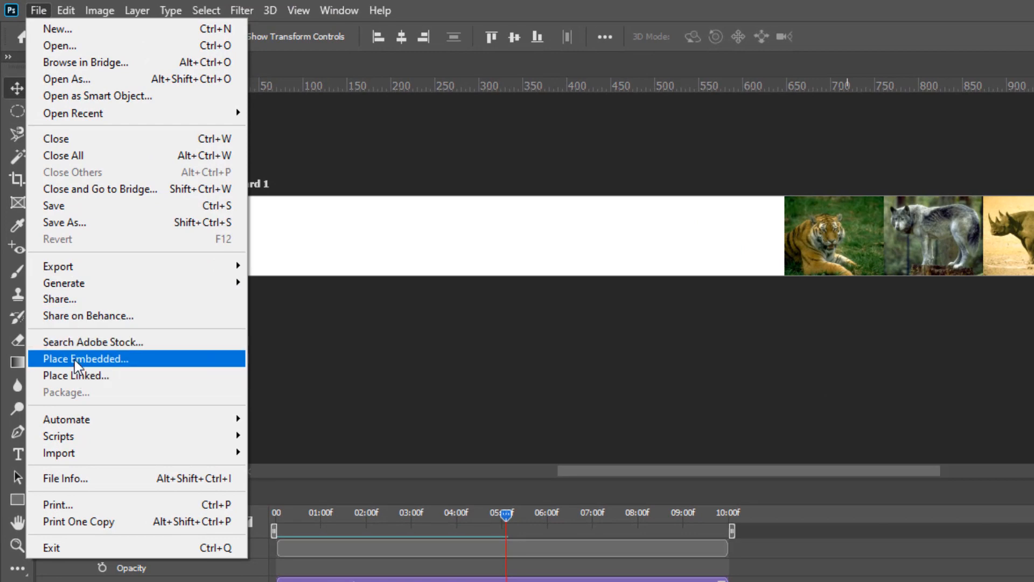
pyautogui.click(103, 359)
pyautogui.click(231, 167)
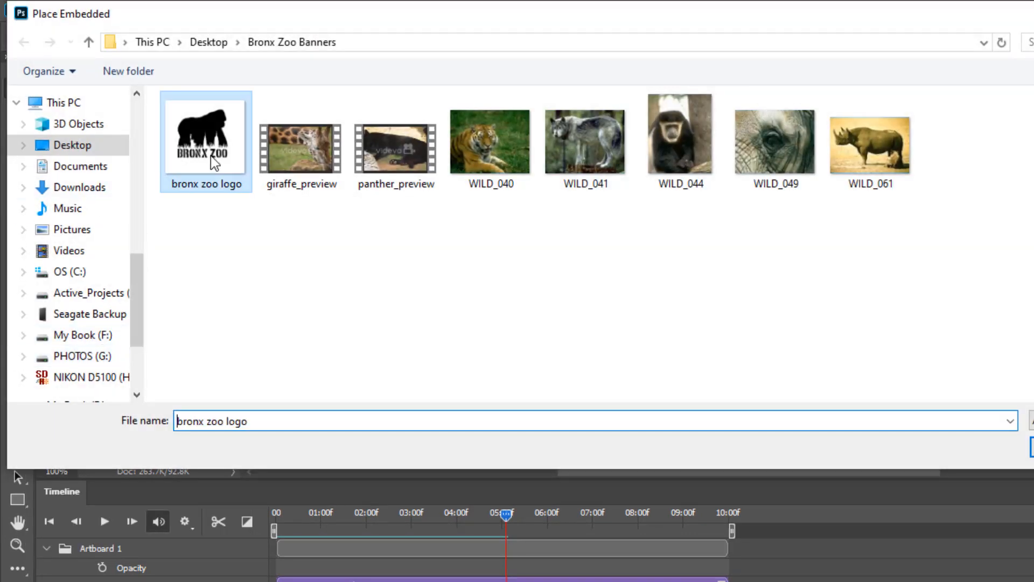
pyautogui.click(1032, 447)
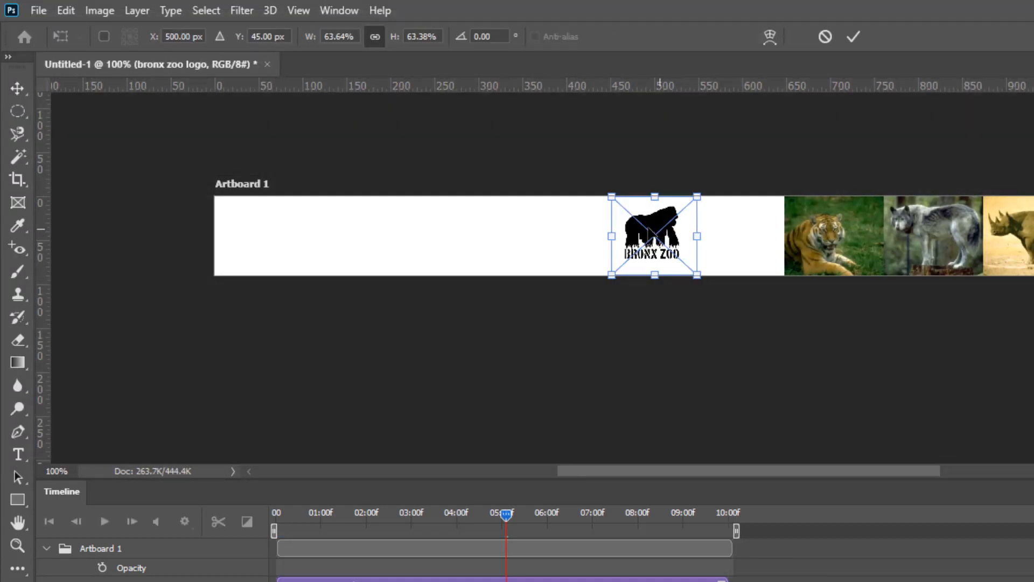
pyautogui.moveTo(660, 234); pyautogui.dragTo(288, 232)
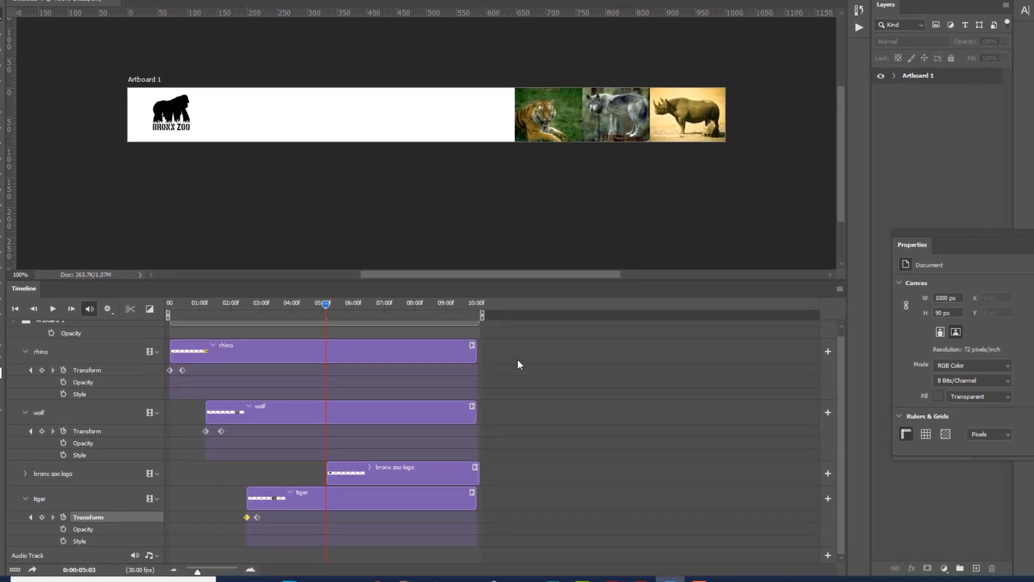
# Step: Expand Artboard 1 in the layer stack and move the bronx zoo logo layer above the rhino layer
pyautogui.click(897, 78)
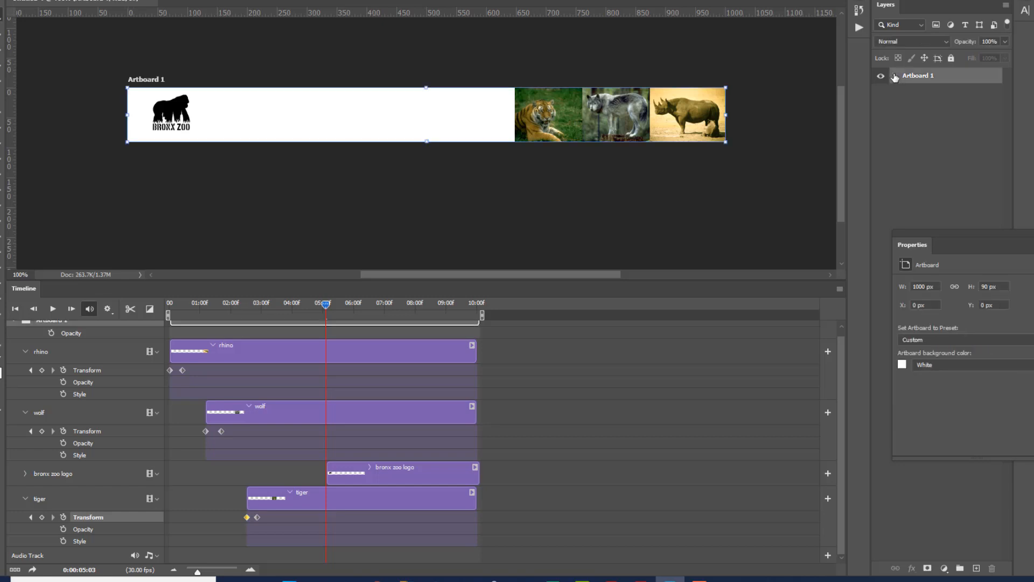
pyautogui.click(895, 77)
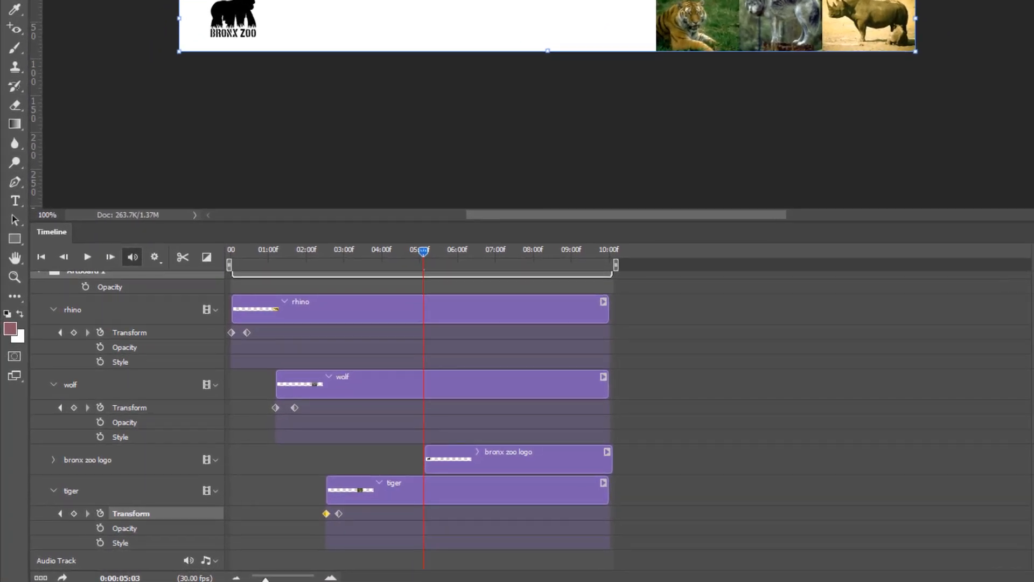
pyautogui.click(91, 459)
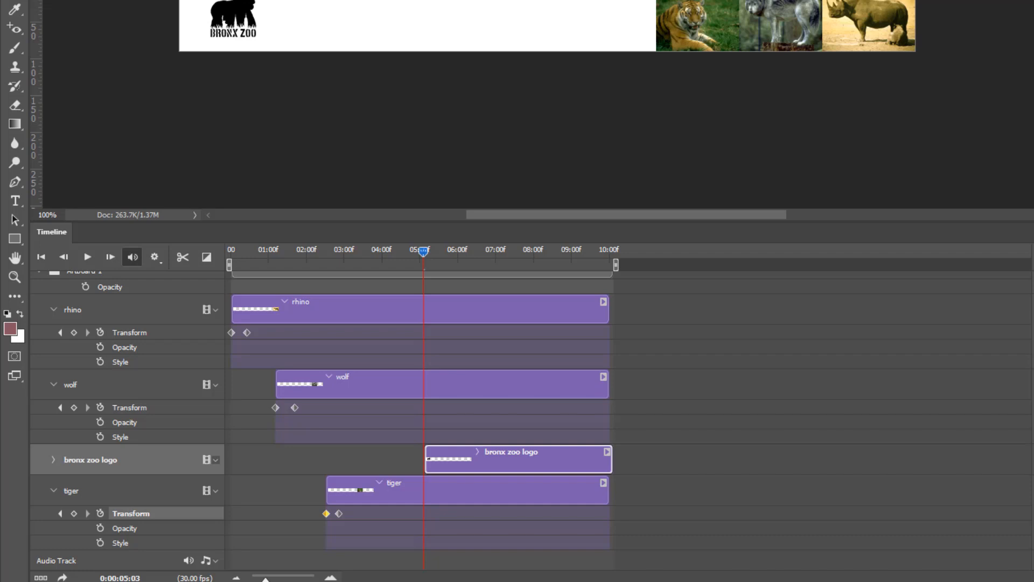
pyautogui.moveTo(1013, 123); pyautogui.dragTo(1014, 90)
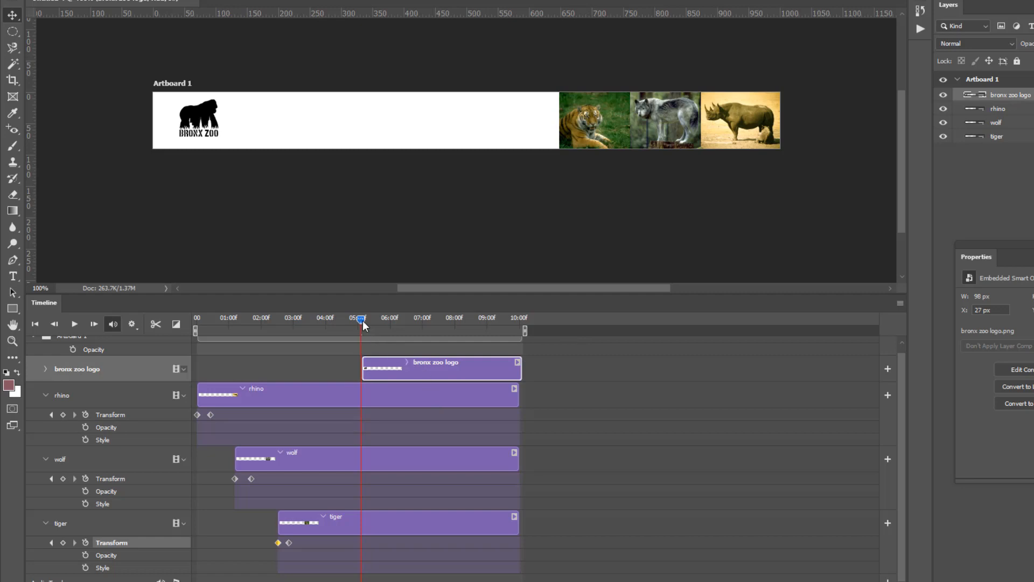
# Step: Shift the bronx zoo logo clip to run from 05:00 to 10:00, scrub through the animation, and show the logo's keyframe tracks
pyautogui.moveTo(363, 321); pyautogui.dragTo(108, 325)
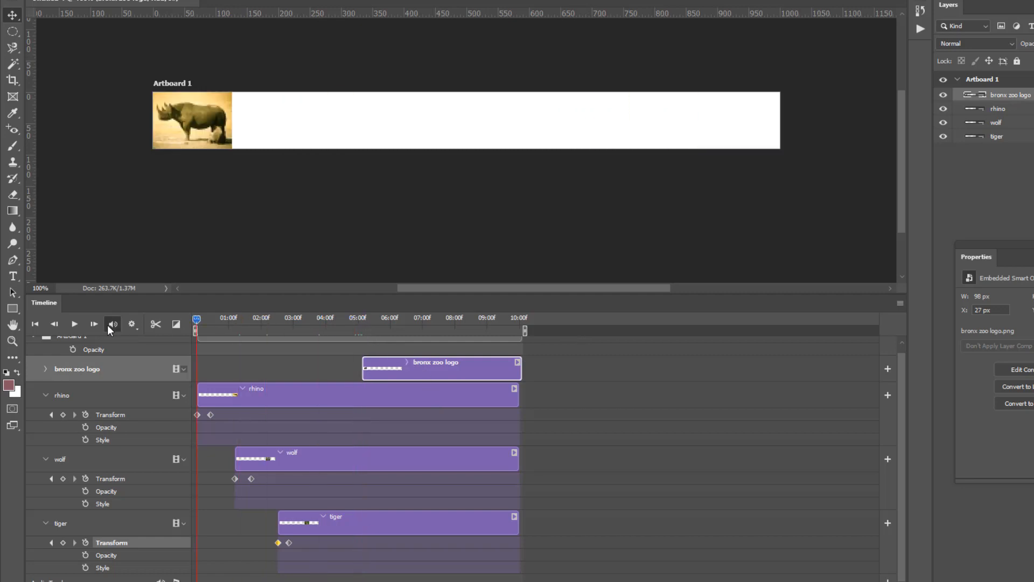
pyautogui.moveTo(497, 374)
pyautogui.mouseDown()
pyautogui.moveTo(484, 370)
pyautogui.moveTo(493, 372)
pyautogui.mouseUp()
pyautogui.moveTo(198, 319); pyautogui.dragTo(442, 345)
pyautogui.moveTo(360, 345); pyautogui.dragTo(198, 345)
pyautogui.click(45, 369)
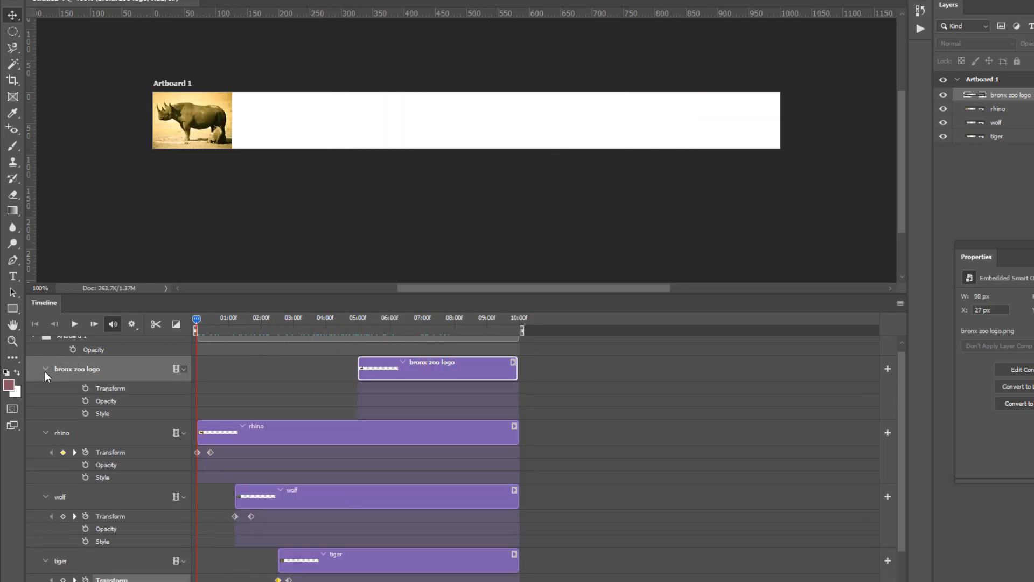
pyautogui.click(85, 389)
pyautogui.moveTo(197, 319); pyautogui.dragTo(345, 320)
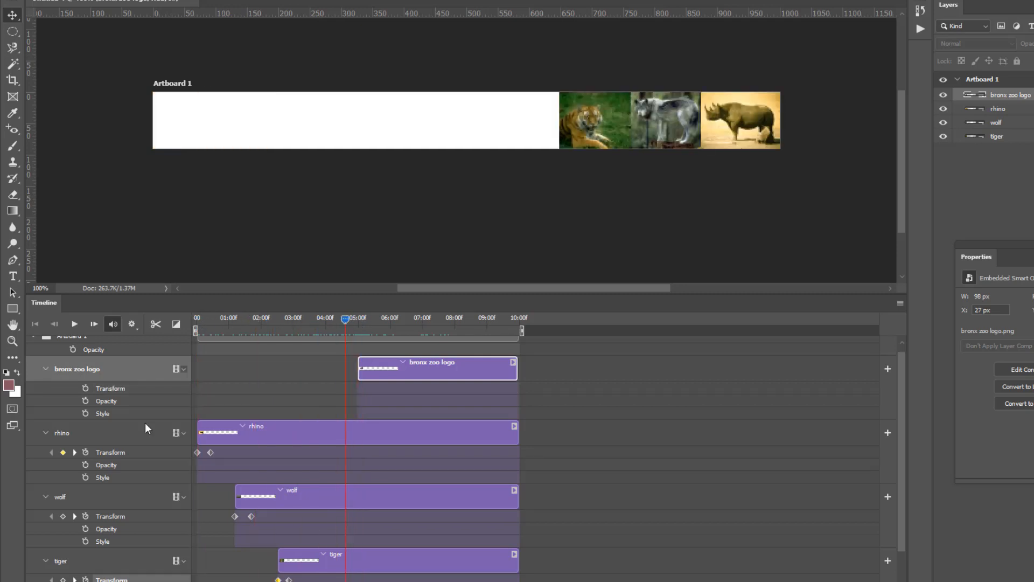
pyautogui.click(85, 388)
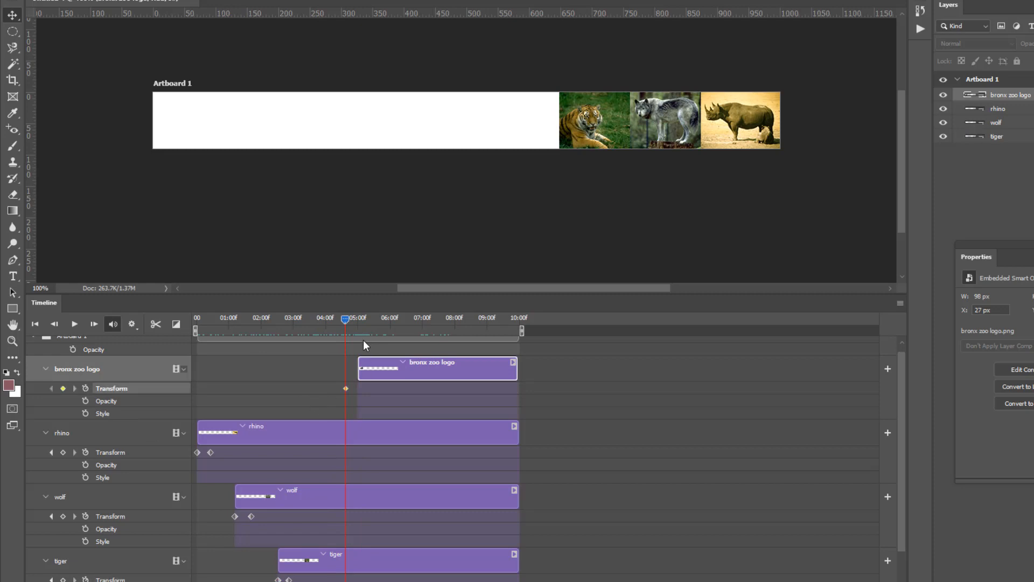
pyautogui.hotkey('ctrl', 'z')
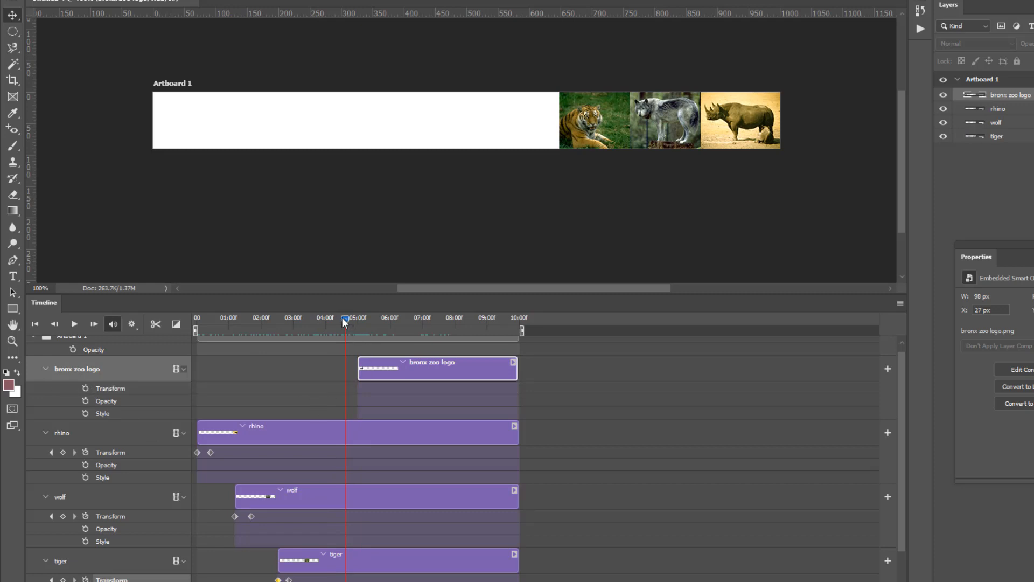
# Step: Animate the logo's Transform from the banner's left end at its clip start to beside the tiger at about 05:25
pyautogui.moveTo(342, 318); pyautogui.dragTo(360, 321)
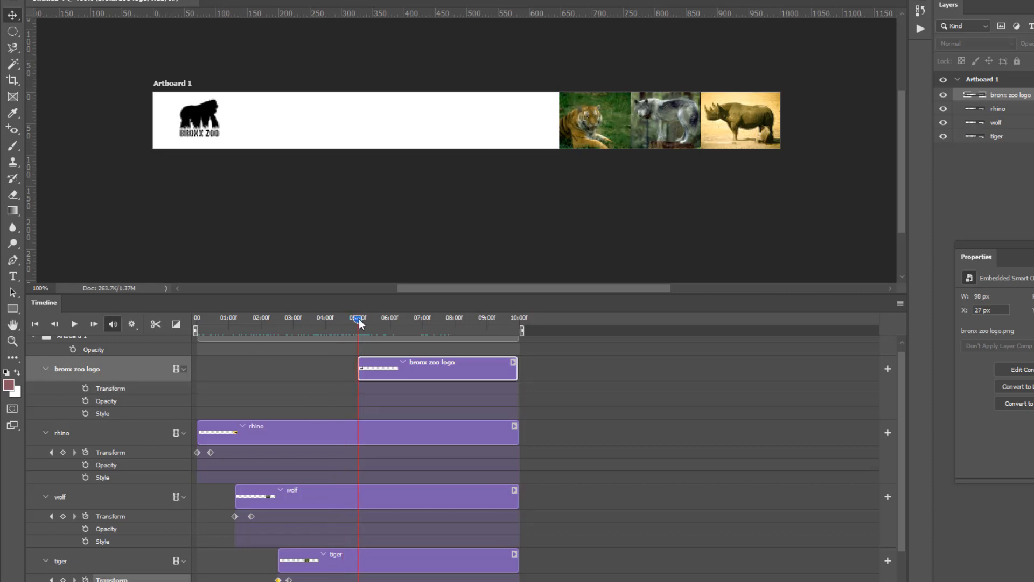
pyautogui.click(86, 388)
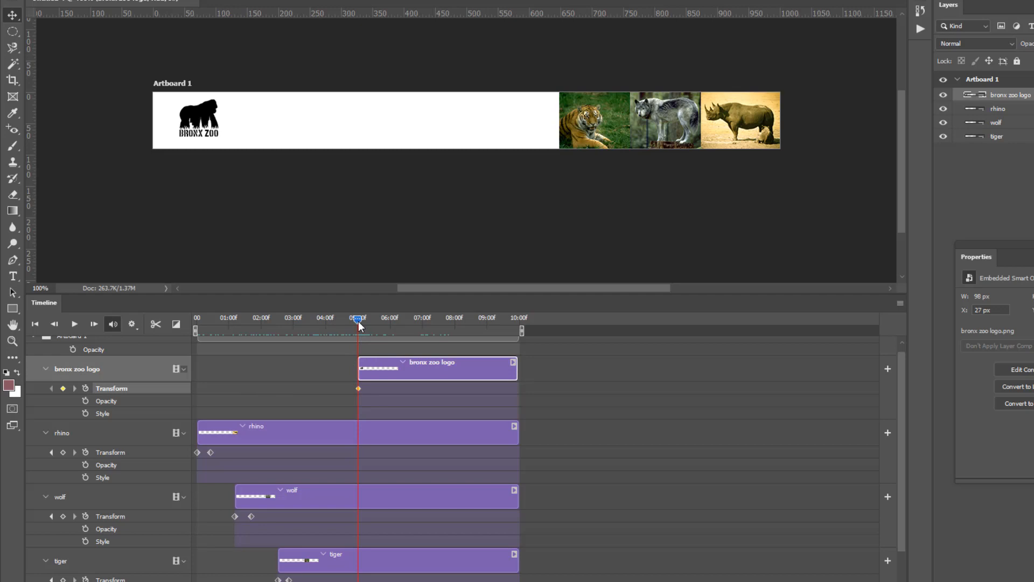
pyautogui.moveTo(358, 321); pyautogui.dragTo(385, 322)
pyautogui.moveTo(200, 120); pyautogui.dragTo(515, 125)
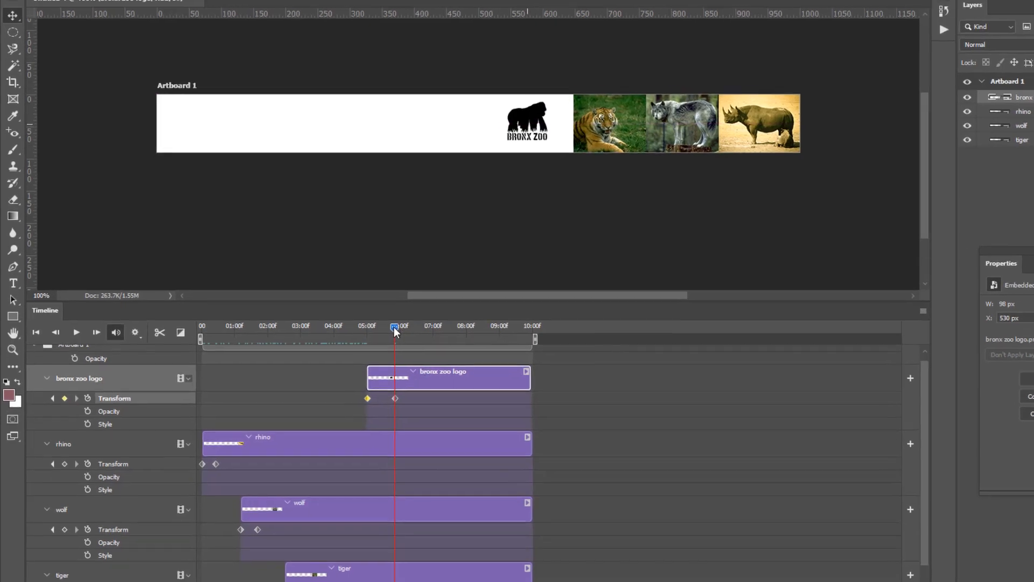
# Step: Play the animation from 00:00 past the end of the logo's slide to review it
pyautogui.moveTo(384, 318); pyautogui.dragTo(169, 340)
pyautogui.press('space')
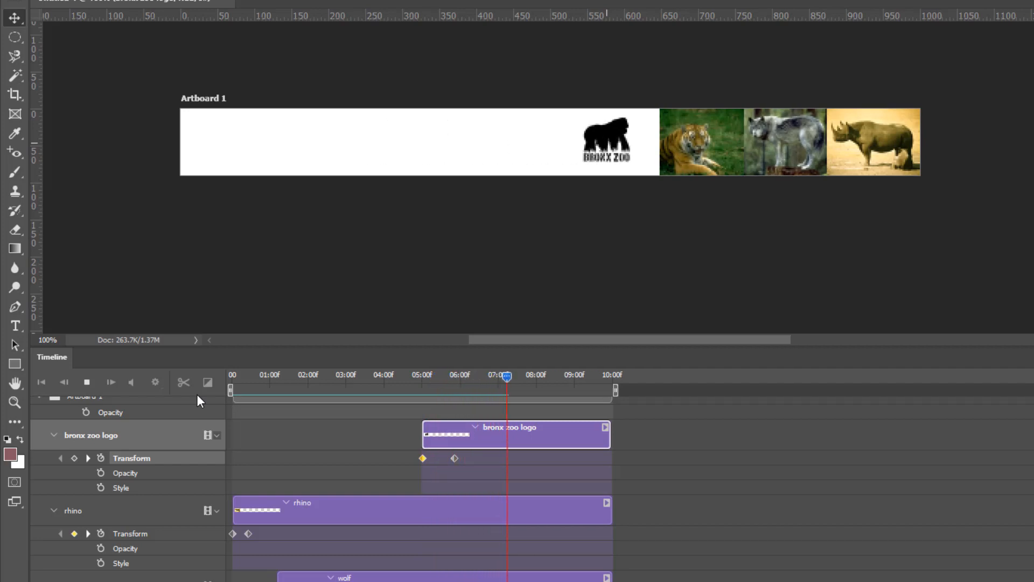
pyautogui.press('space')
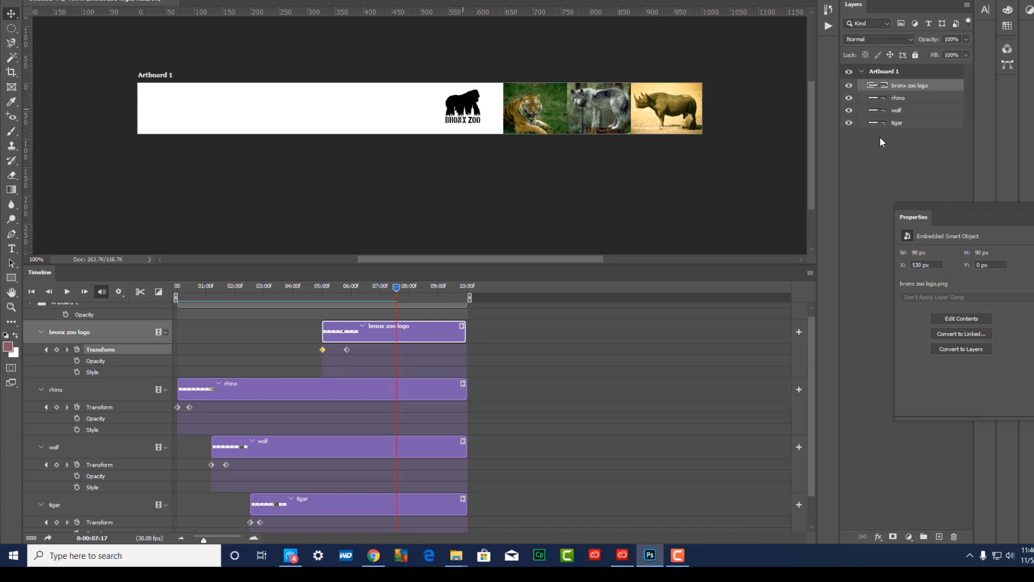
# Step: Collapse the keyframe tracks of the logo and animal clips, and start a text layer near the banner's left end
pyautogui.click(12, 249)
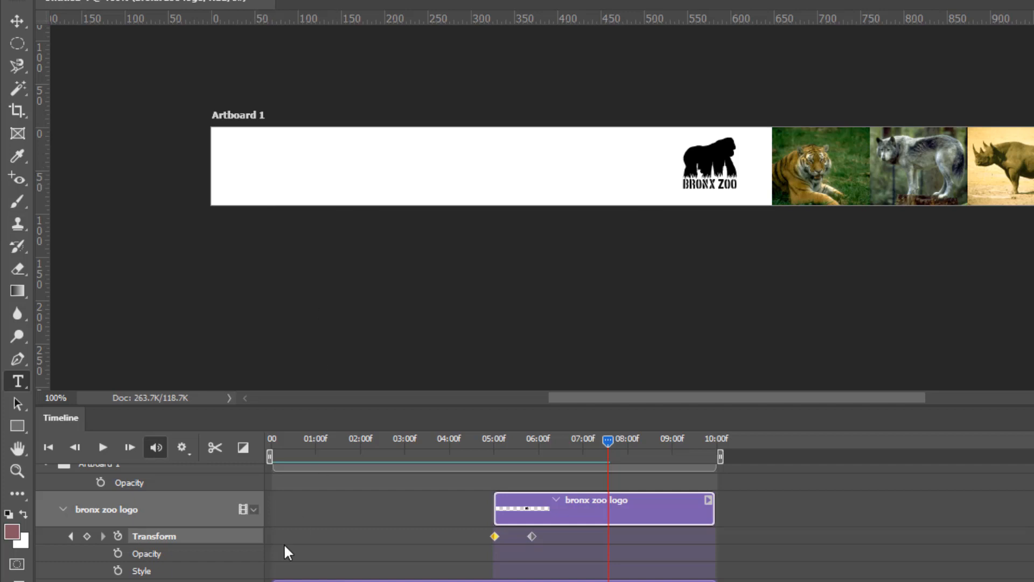
pyautogui.click(64, 509)
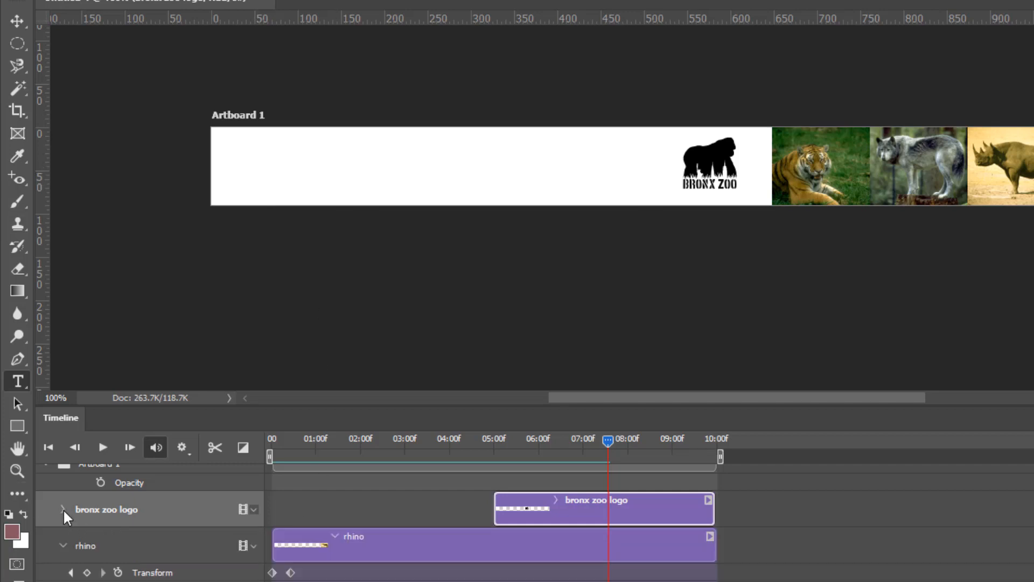
pyautogui.click(61, 545)
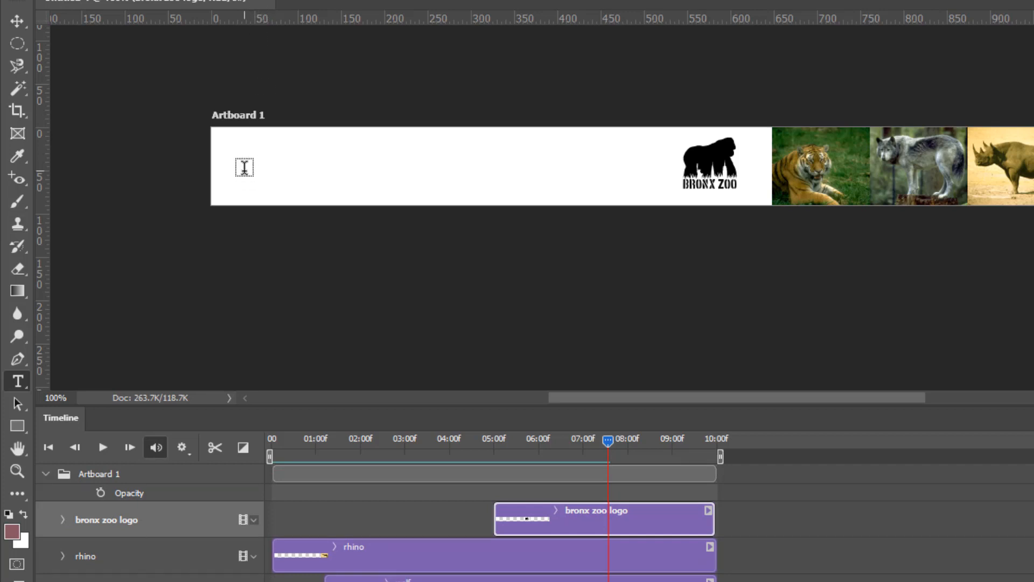
pyautogui.click(244, 167)
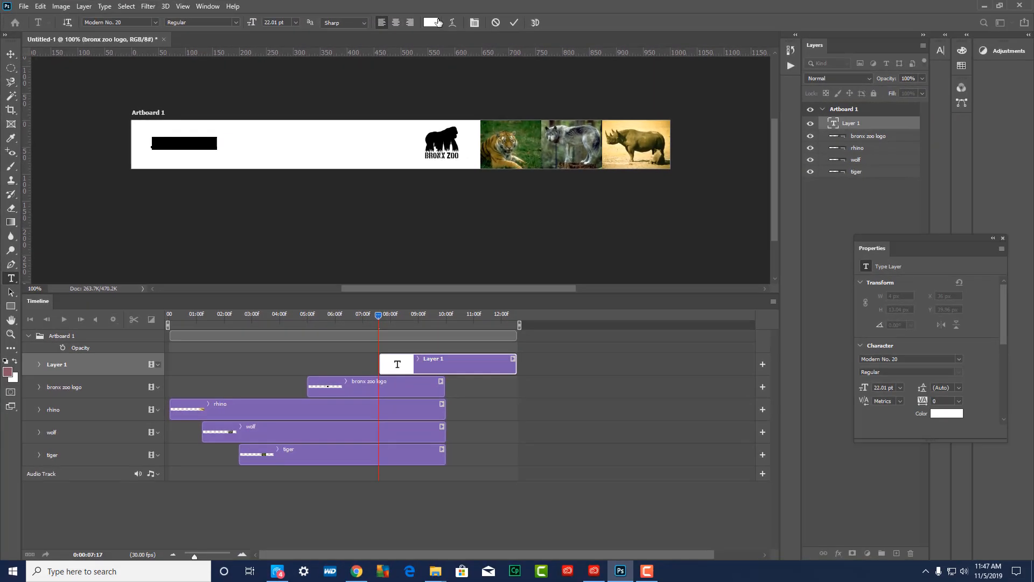
# Step: Set the text colour to the dark olive #887a34 sampled from the rhino image
pyautogui.click(431, 22)
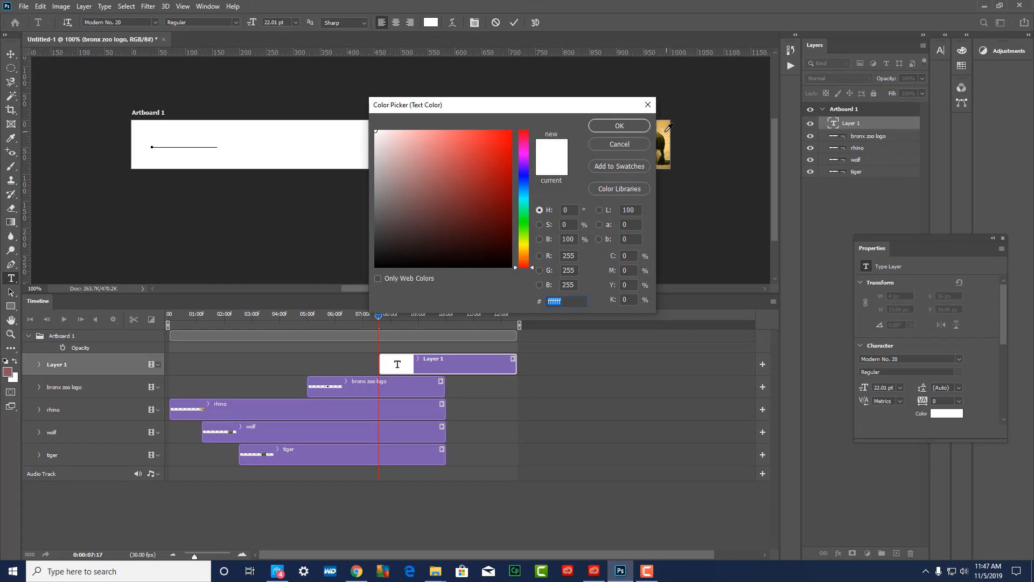
pyautogui.click(668, 128)
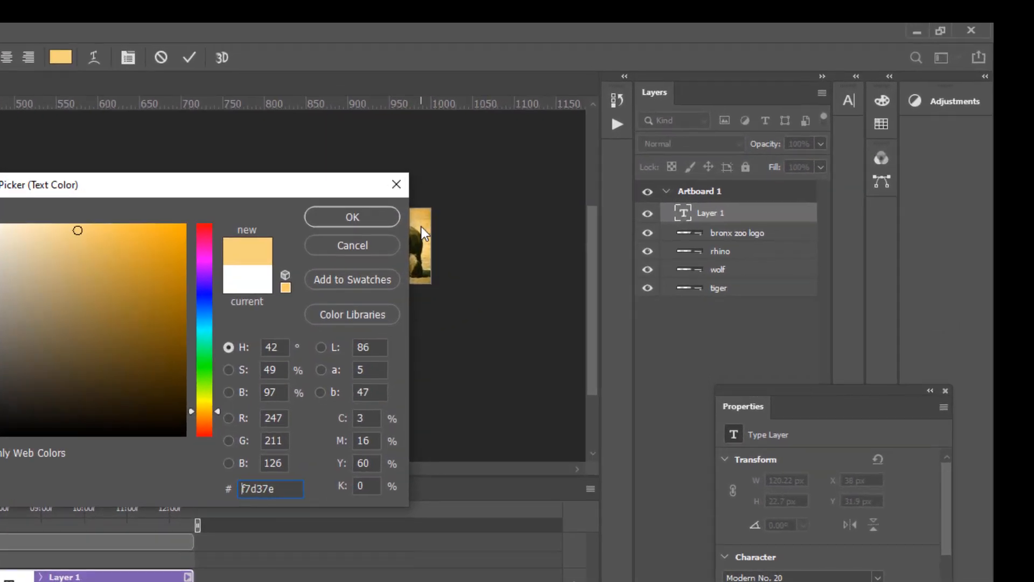
pyautogui.click(426, 235)
pyautogui.click(428, 239)
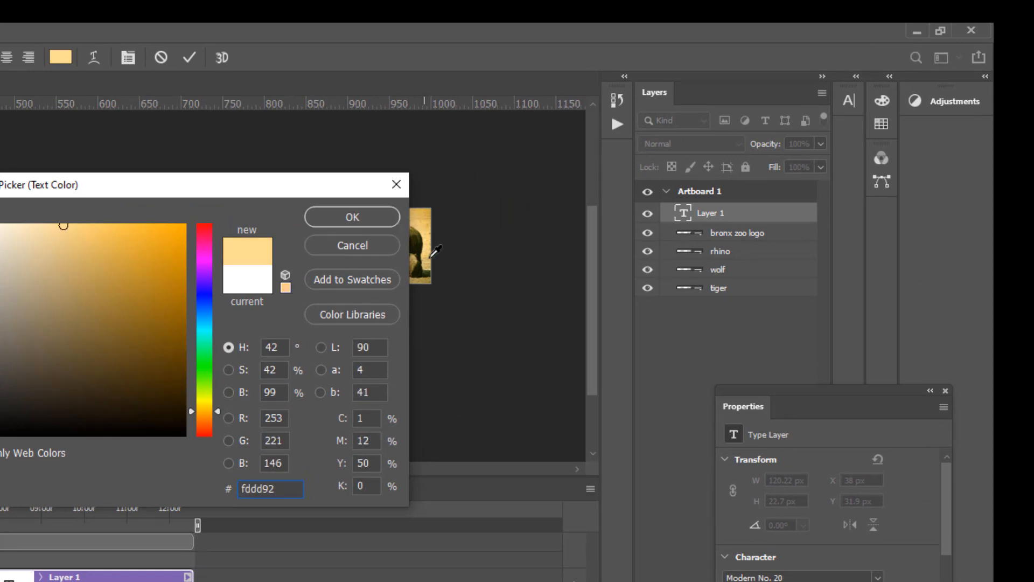
pyautogui.click(429, 262)
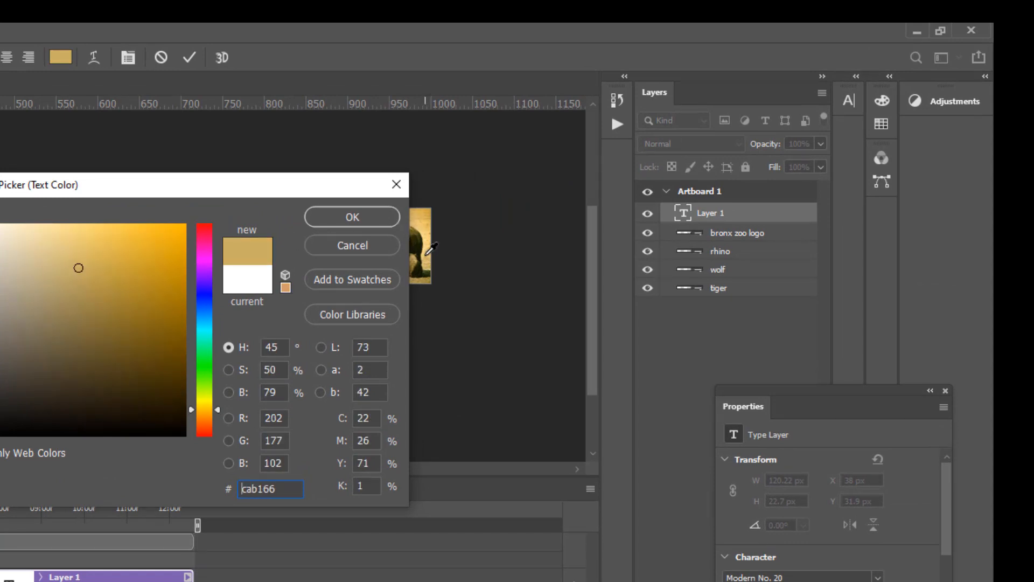
pyautogui.click(427, 252)
pyautogui.click(427, 251)
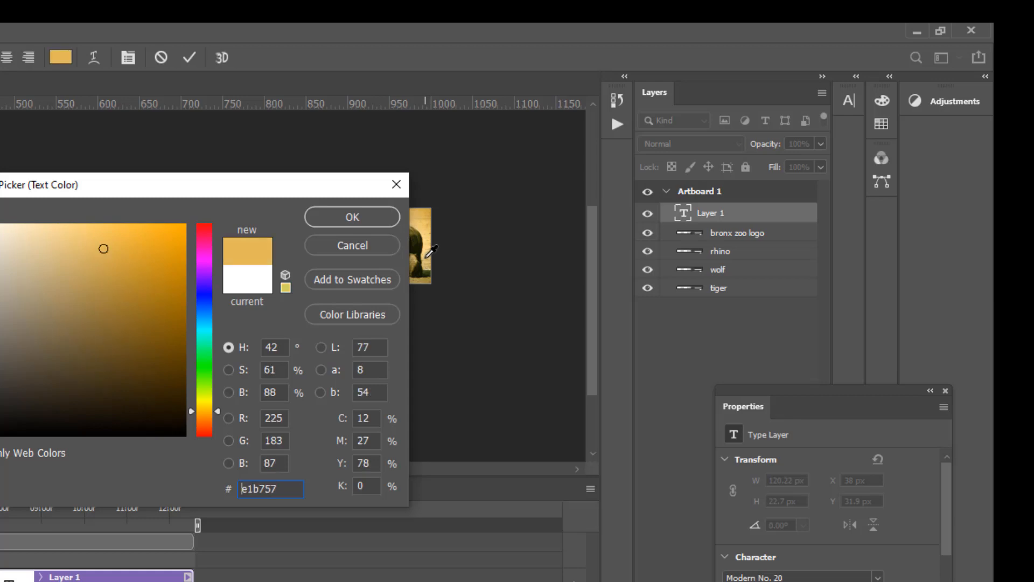
pyautogui.moveTo(350, 186); pyautogui.dragTo(241, 189)
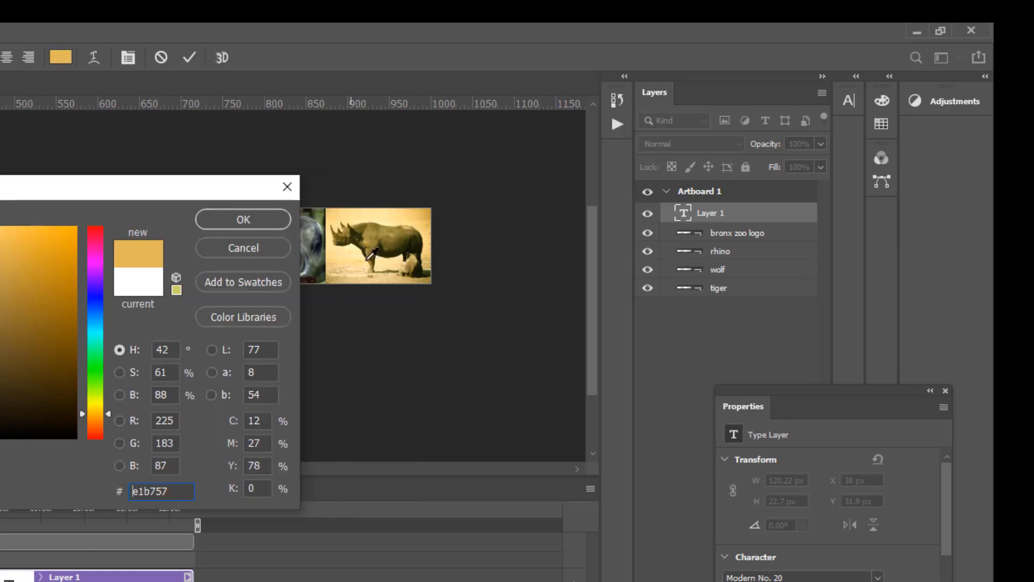
pyautogui.click(380, 240)
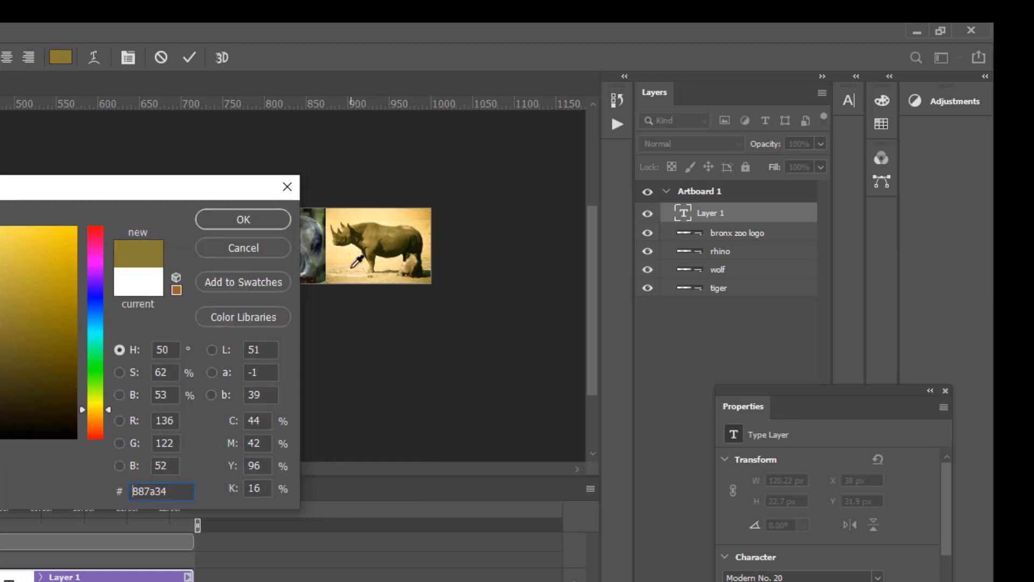
pyautogui.click(236, 221)
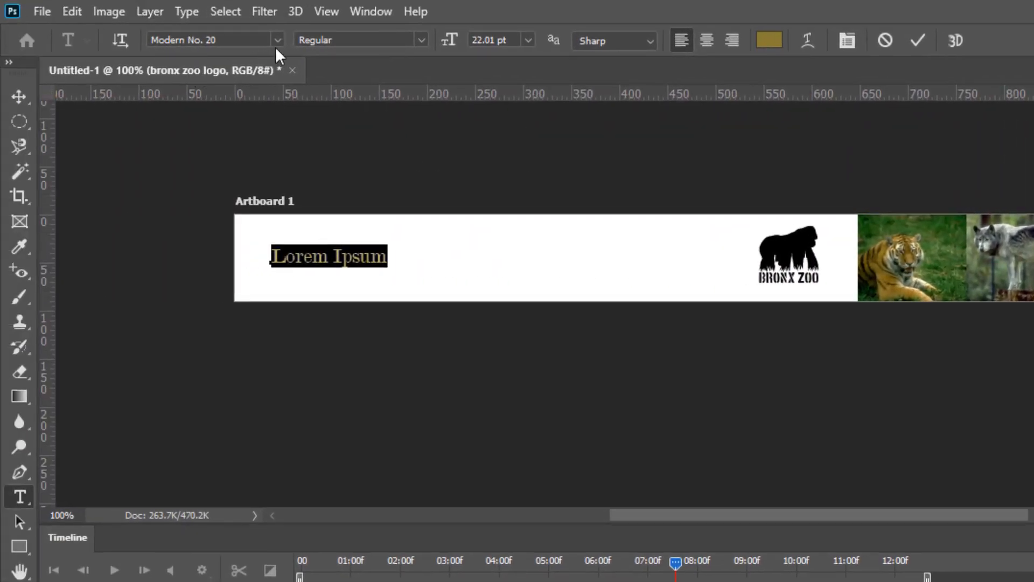
# Step: Enter the slogan "Visit the Greatest Creatures in the World in NYC" and scrub the timeline from its start to about 10:00
pyautogui.write('Visit')
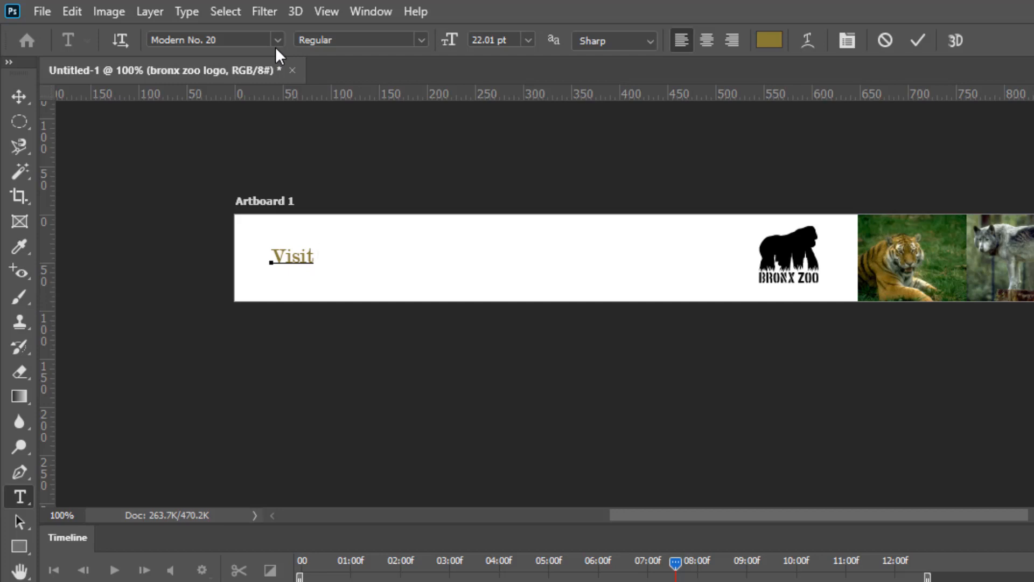
pyautogui.write('The greate')
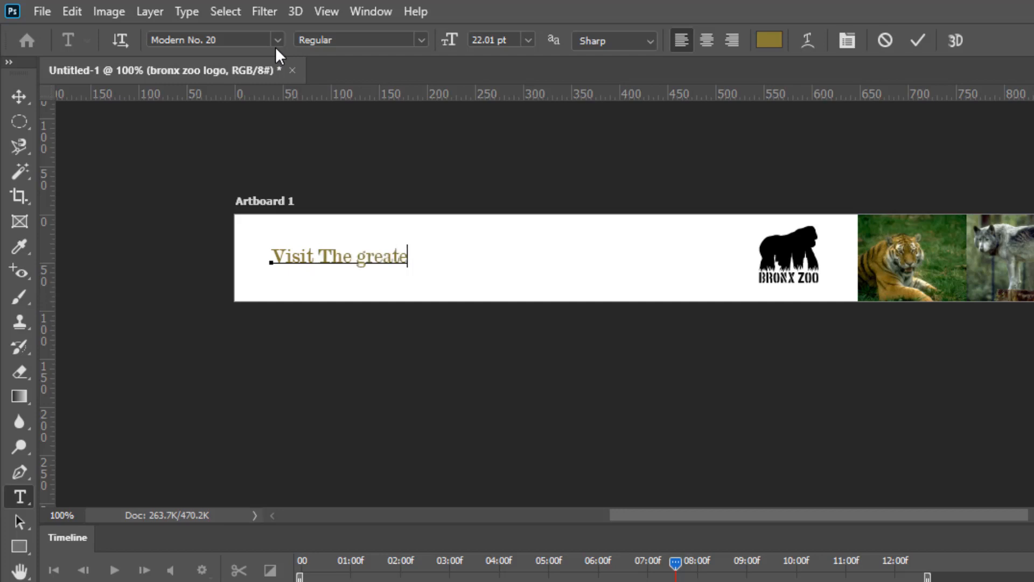
pyautogui.write('st Creatures in the World in NYC')
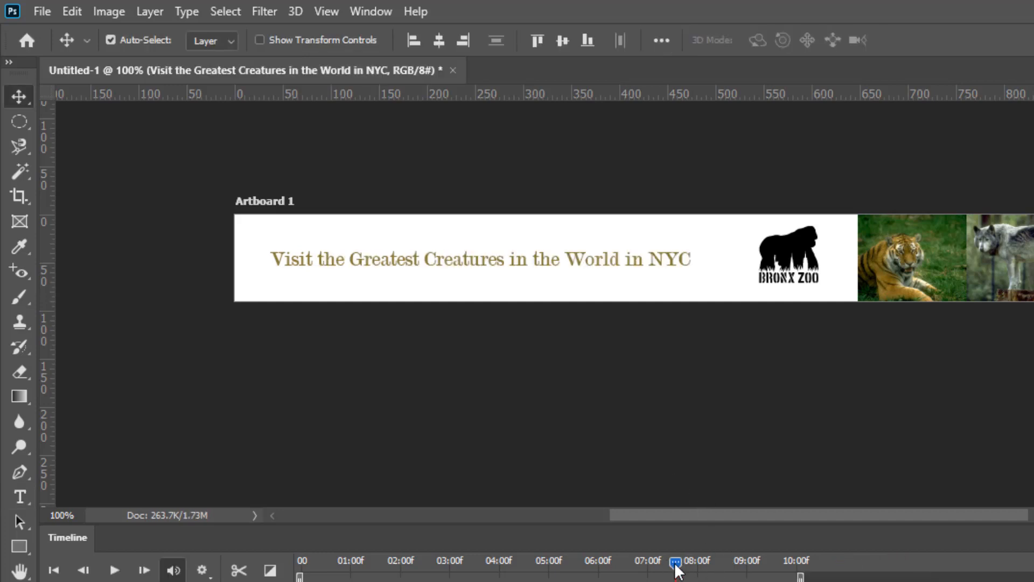
pyautogui.moveTo(675, 563); pyautogui.dragTo(258, 572)
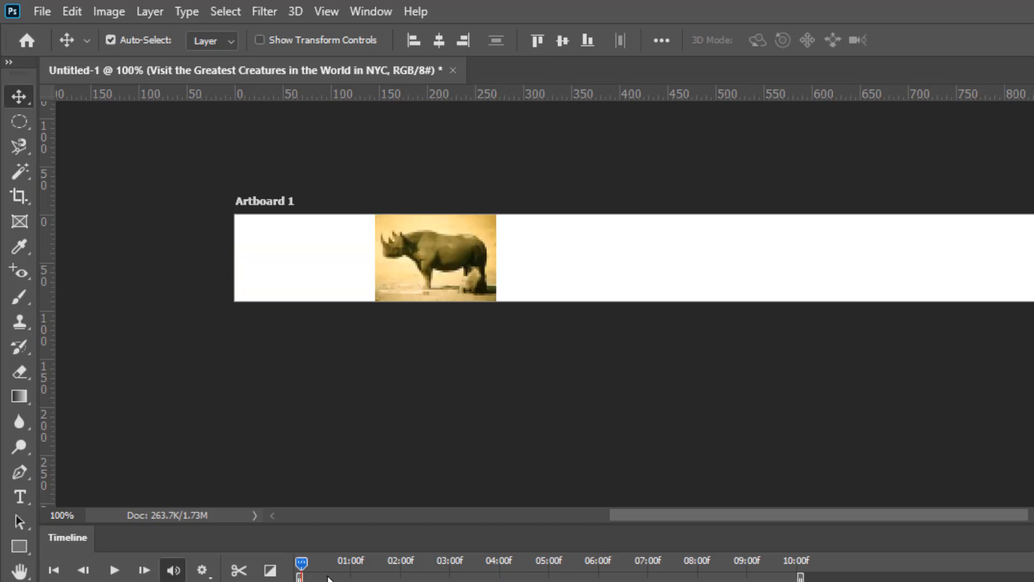
pyautogui.moveTo(327, 578); pyautogui.dragTo(792, 575)
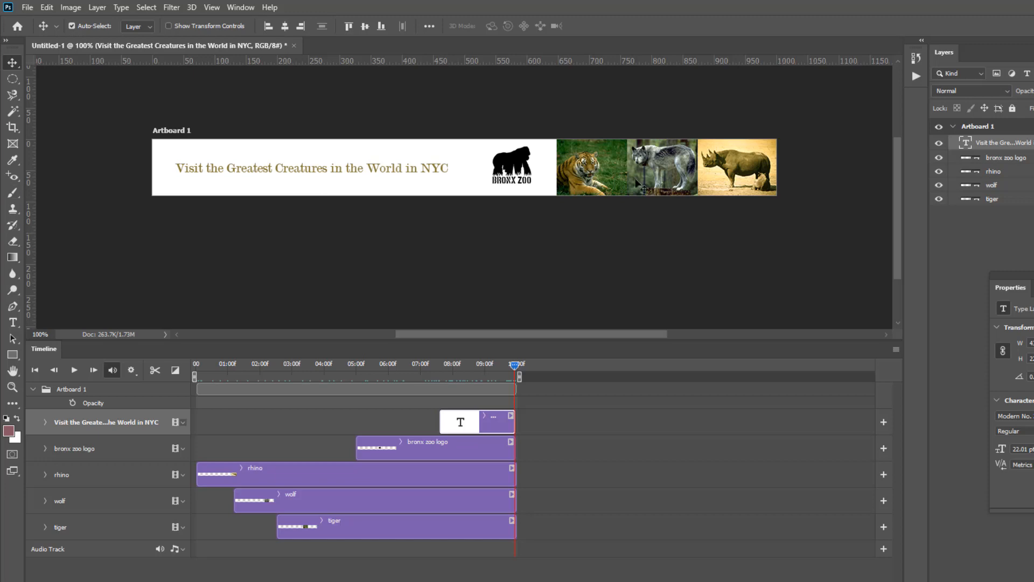
# Step: Add a separate "GO >" text layer and place it below the slogan's right end, under "NYC"
pyautogui.click(13, 322)
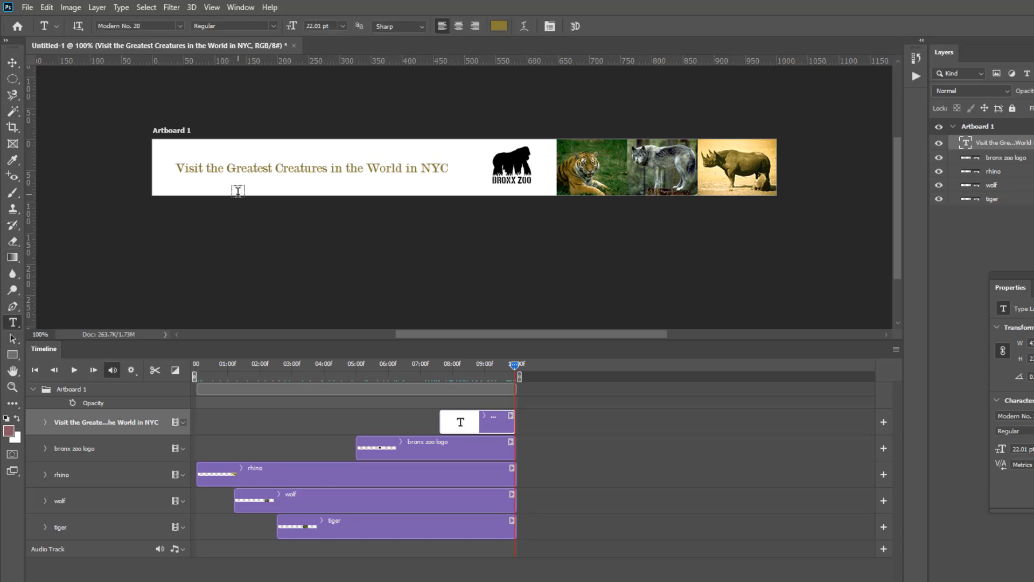
pyautogui.click(237, 191)
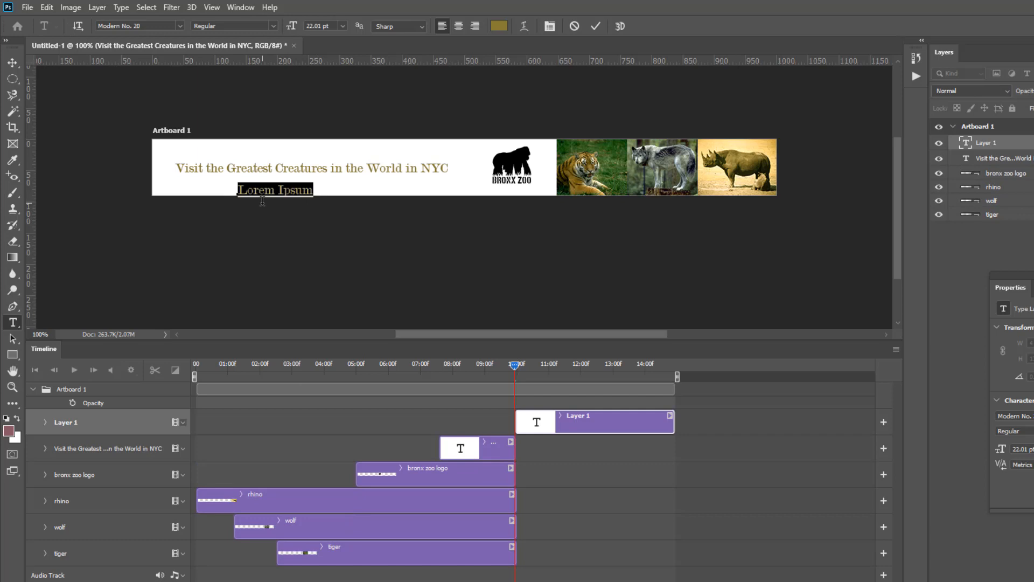
pyautogui.write('GO')
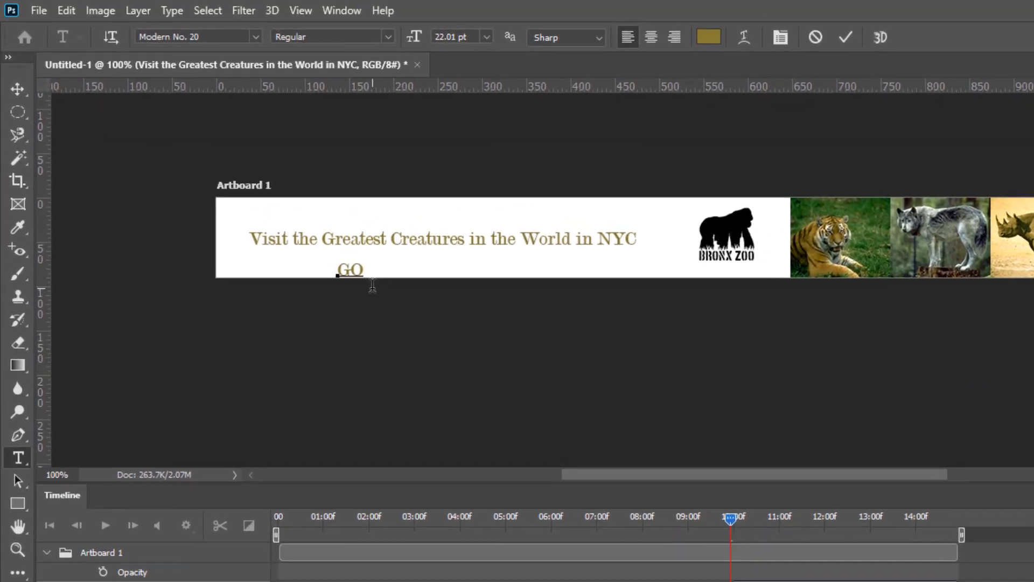
pyautogui.write(' >')
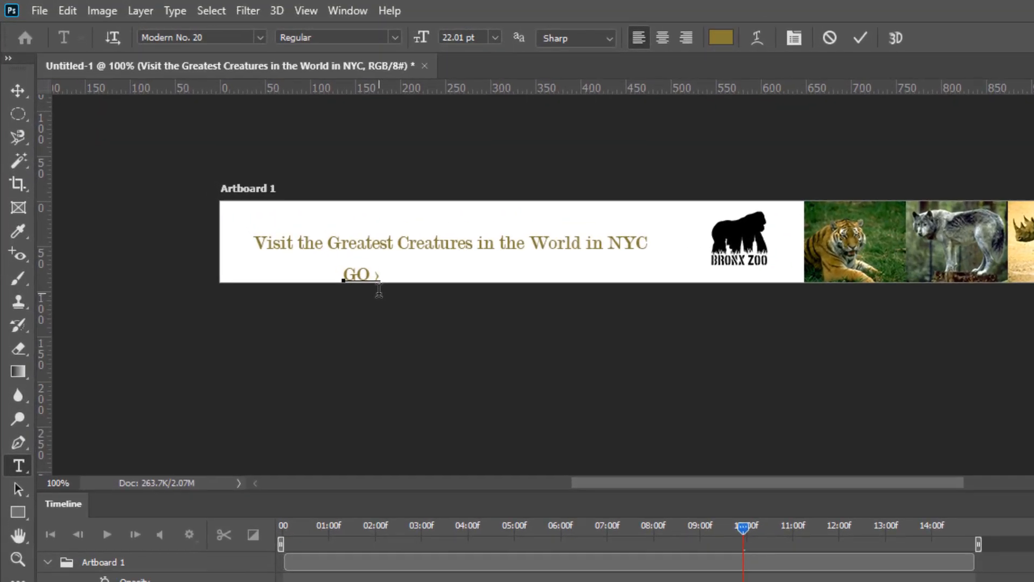
pyautogui.click(18, 90)
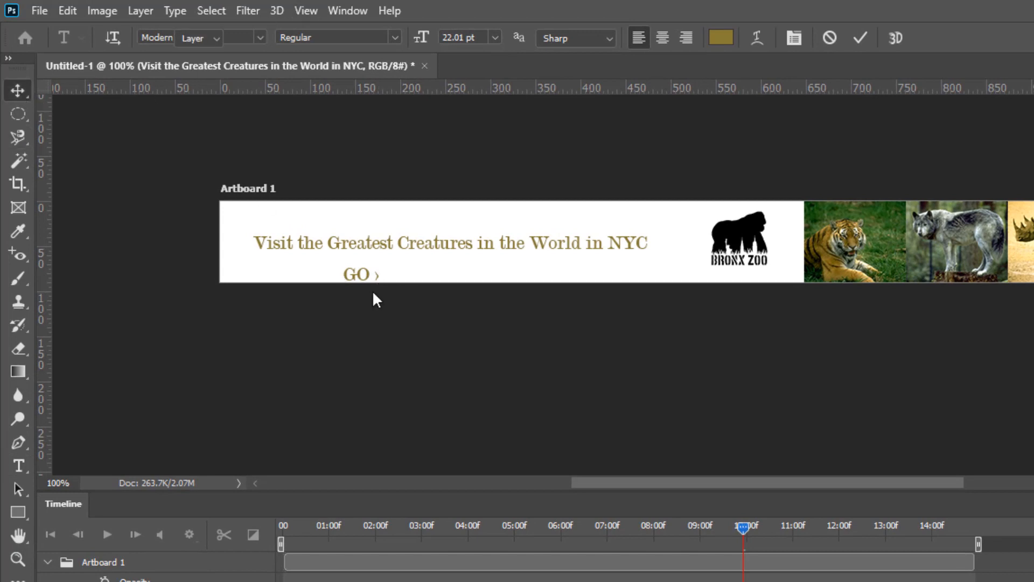
pyautogui.moveTo(362, 277); pyautogui.dragTo(629, 273)
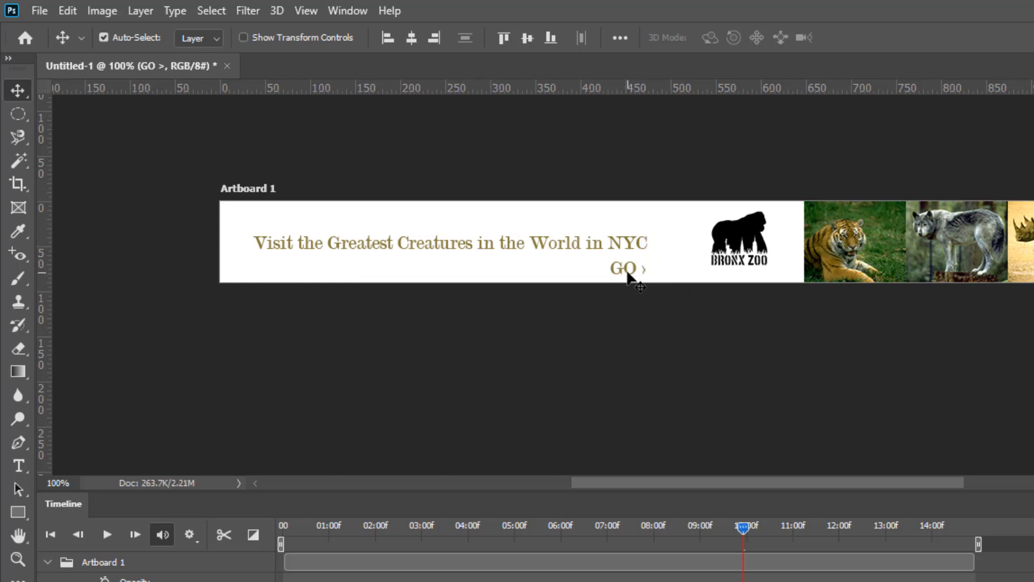
# Step: Move the slogan text slightly up and to the left within the banner
pyautogui.rightClick(550, 249)
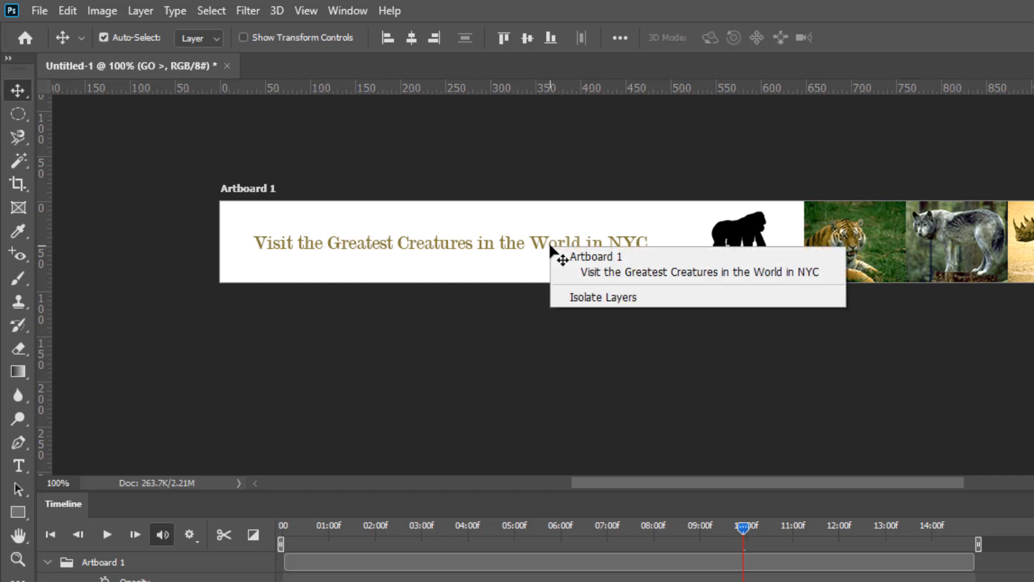
pyautogui.click(563, 269)
pyautogui.moveTo(481, 250); pyautogui.dragTo(464, 238)
# Step: Move the "GO >" text to the middle beneath the slogan
pyautogui.click(619, 269)
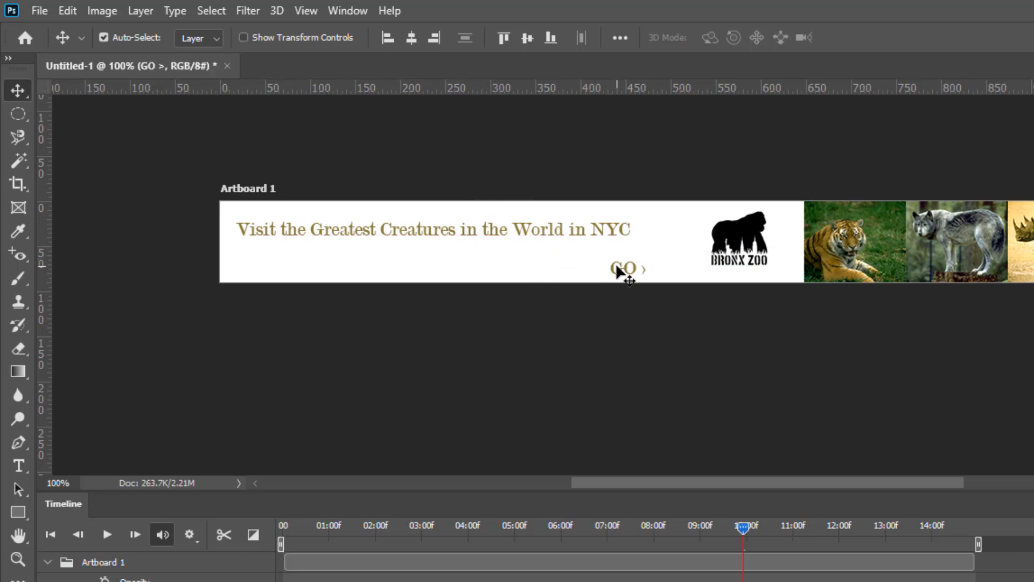
pyautogui.rightClick(622, 271)
pyautogui.click(651, 294)
pyautogui.moveTo(624, 277); pyautogui.dragTo(406, 263)
pyautogui.click(462, 281)
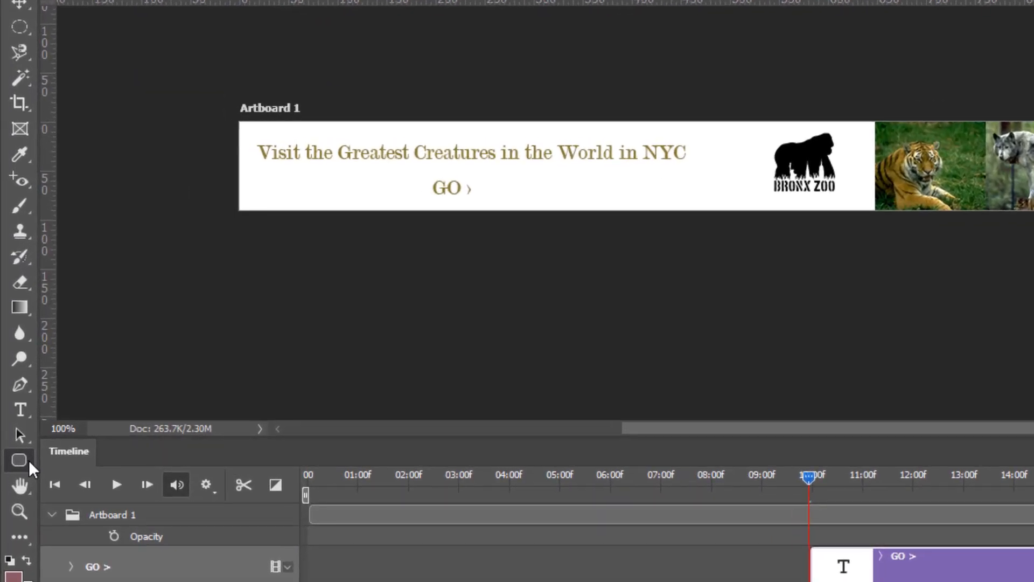
# Step: Draw a black rounded rectangle about 78 x 31 px behind the "GO >" text with the Rounded Rectangle tool
pyautogui.rightClick(25, 464)
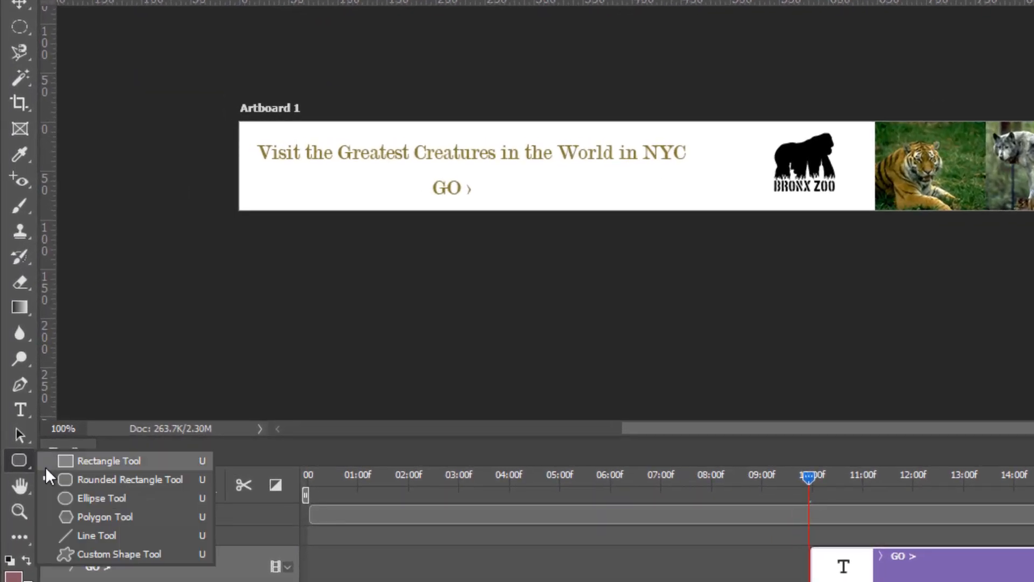
pyautogui.click(101, 480)
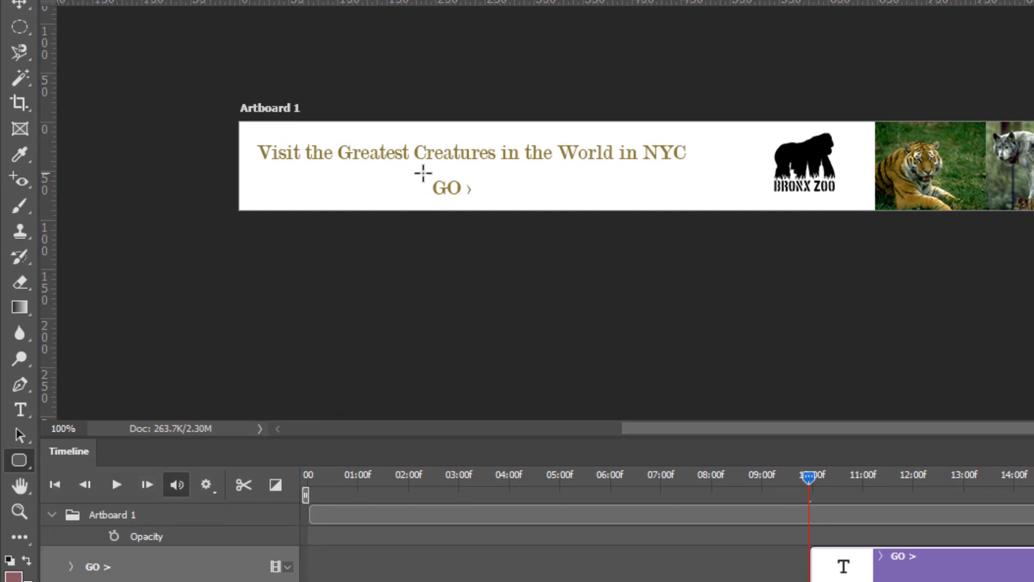
pyautogui.moveTo(409, 173); pyautogui.dragTo(487, 204)
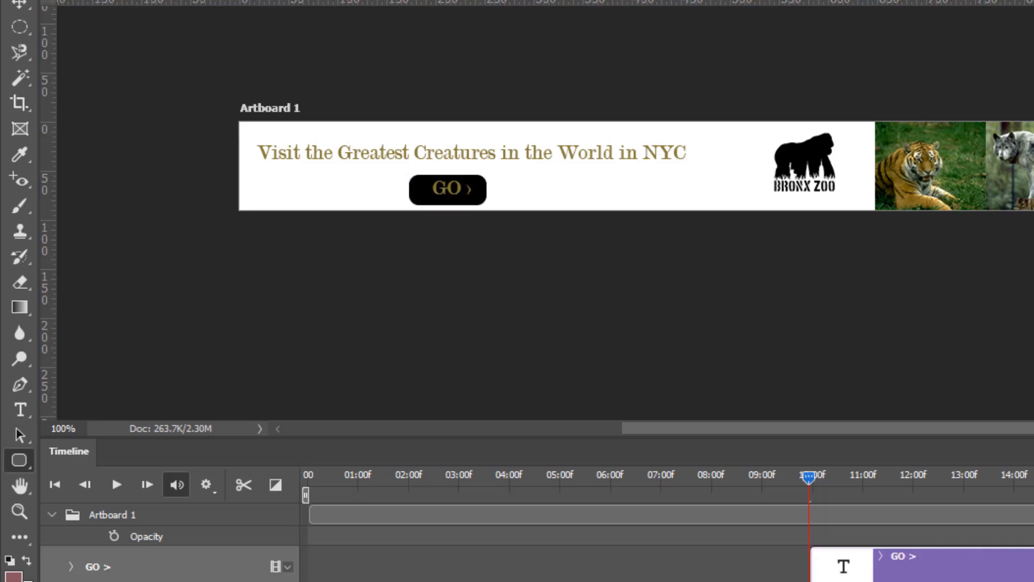
pyautogui.click(114, 515)
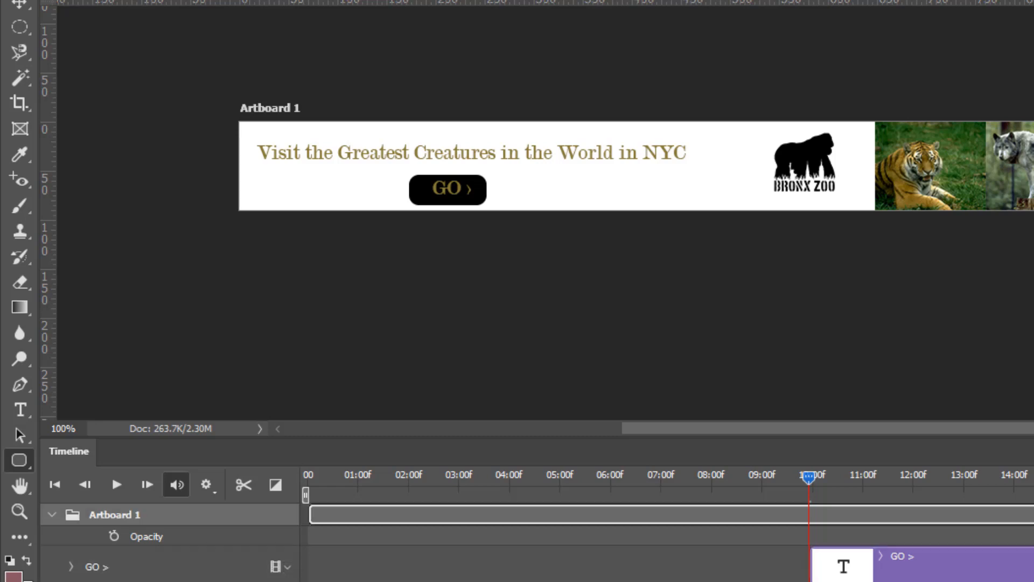
# Step: Set the "GO >" text colour to white, #ffffff
pyautogui.press('h')
pyautogui.doubleClick(1018, 4)
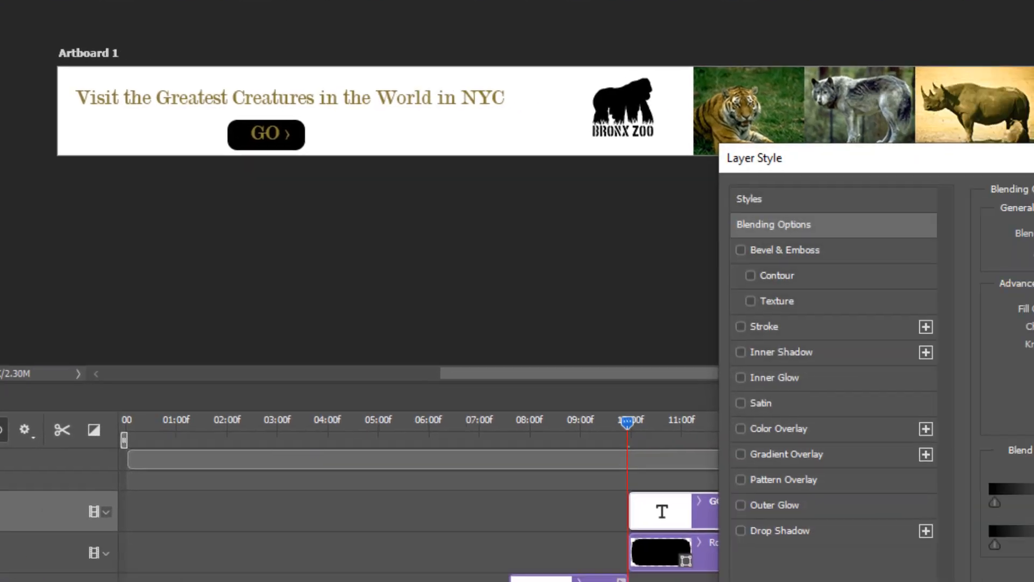
pyautogui.click(1026, 120)
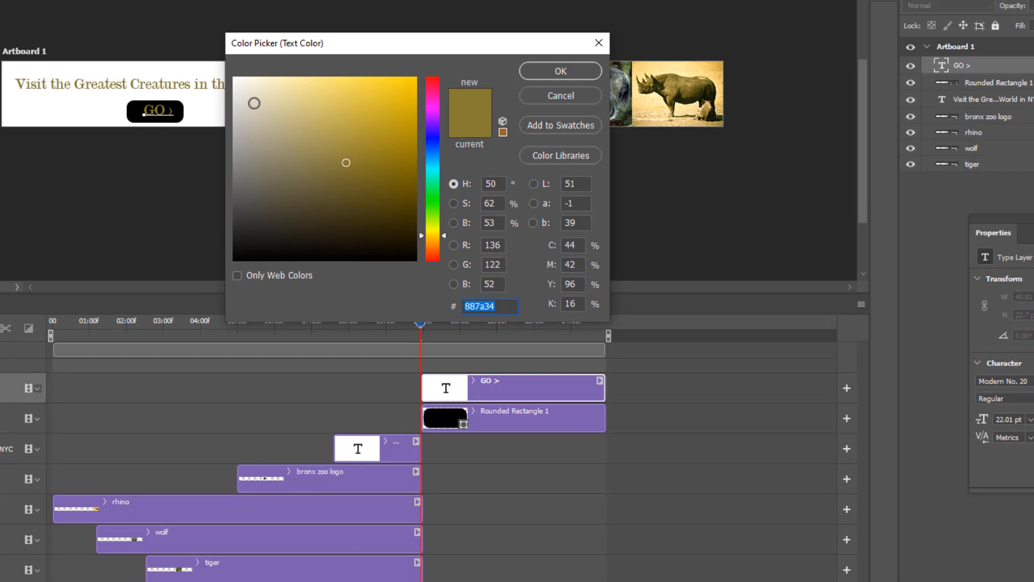
pyautogui.click(269, 94)
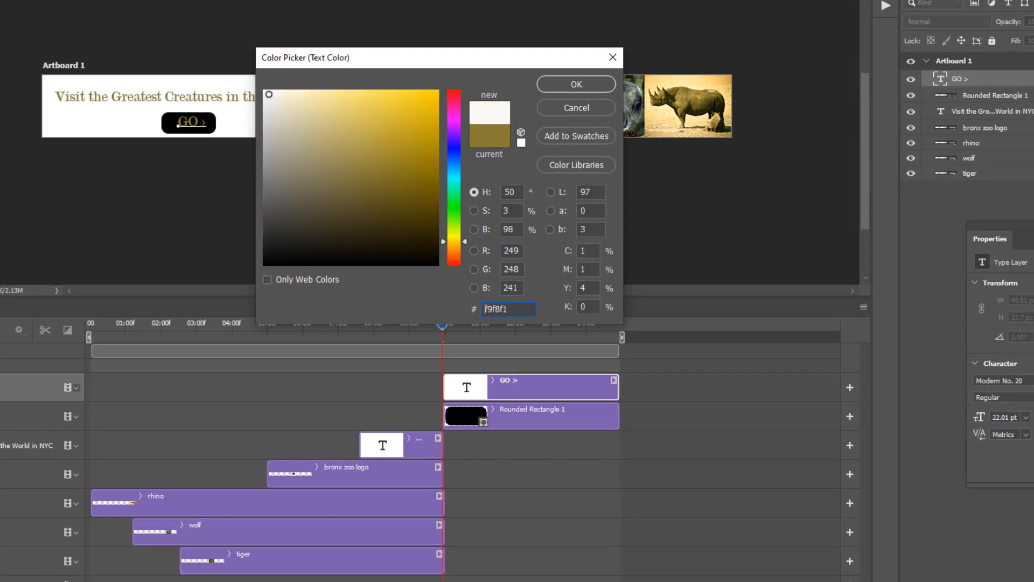
pyautogui.moveTo(269, 95); pyautogui.dragTo(264, 90)
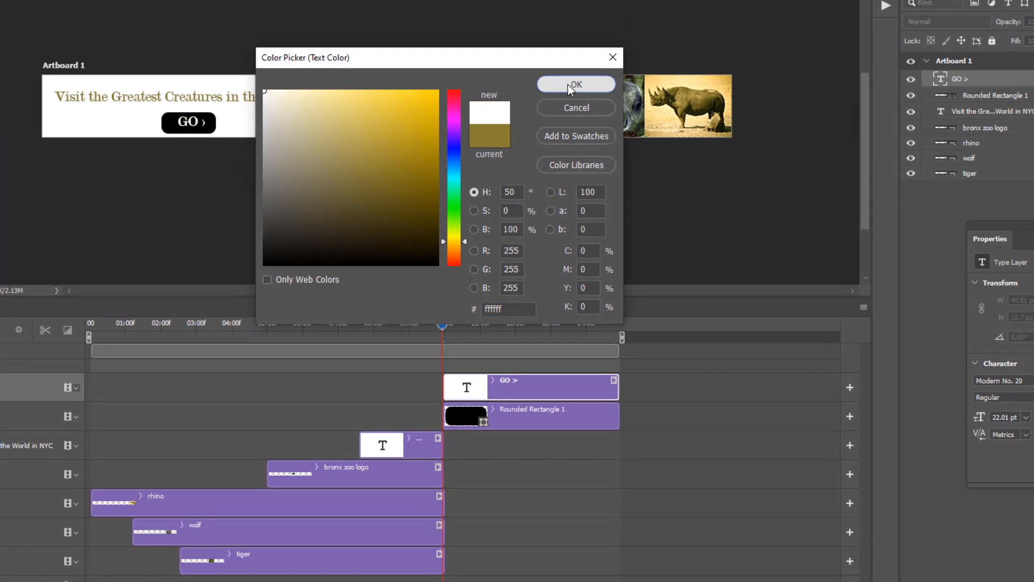
pyautogui.click(572, 85)
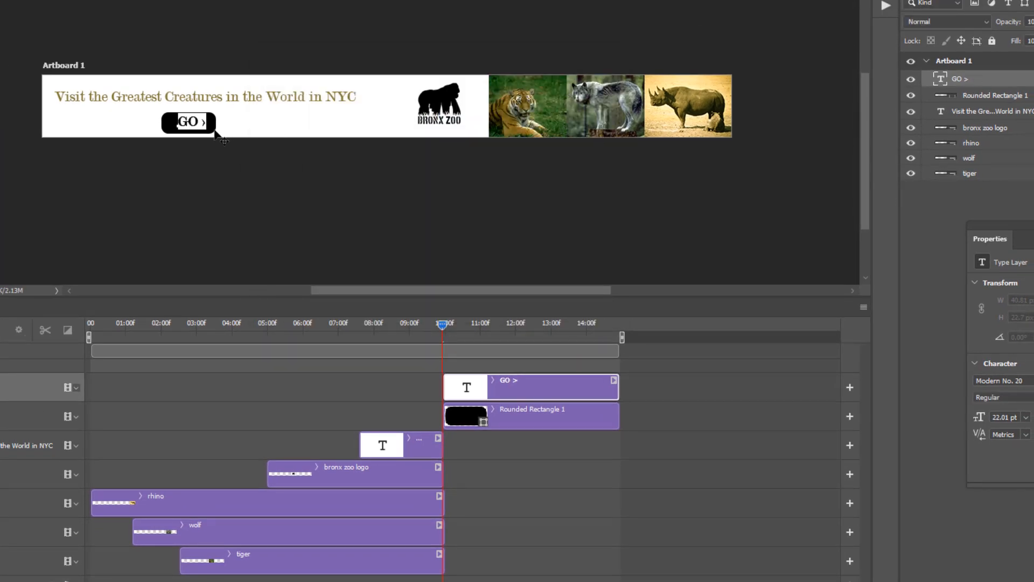
# Step: Nudge the "GO >" text slightly down so it sits centred in the black rounded button
pyautogui.hotkey('ctrl', '+')
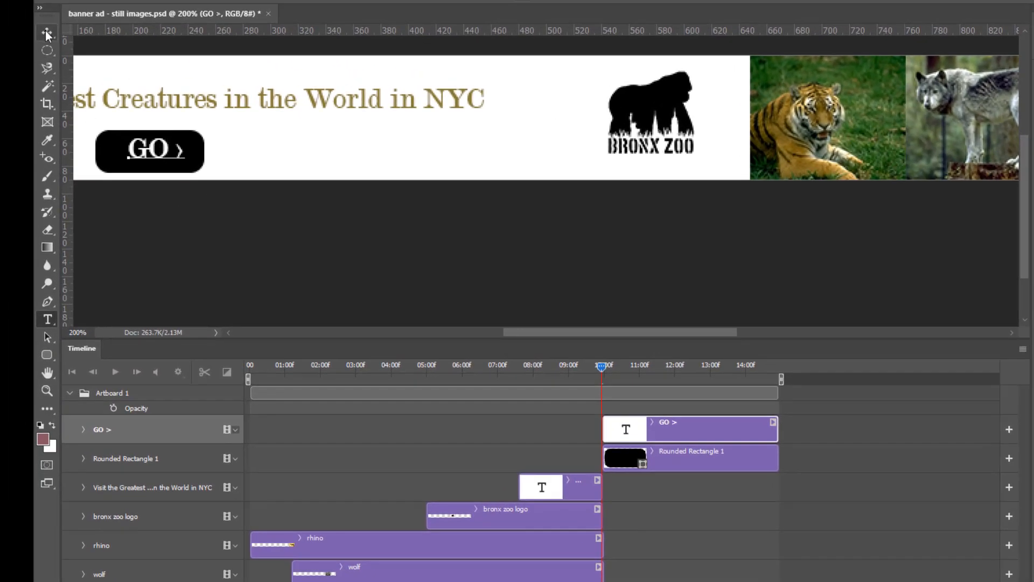
pyautogui.click(47, 34)
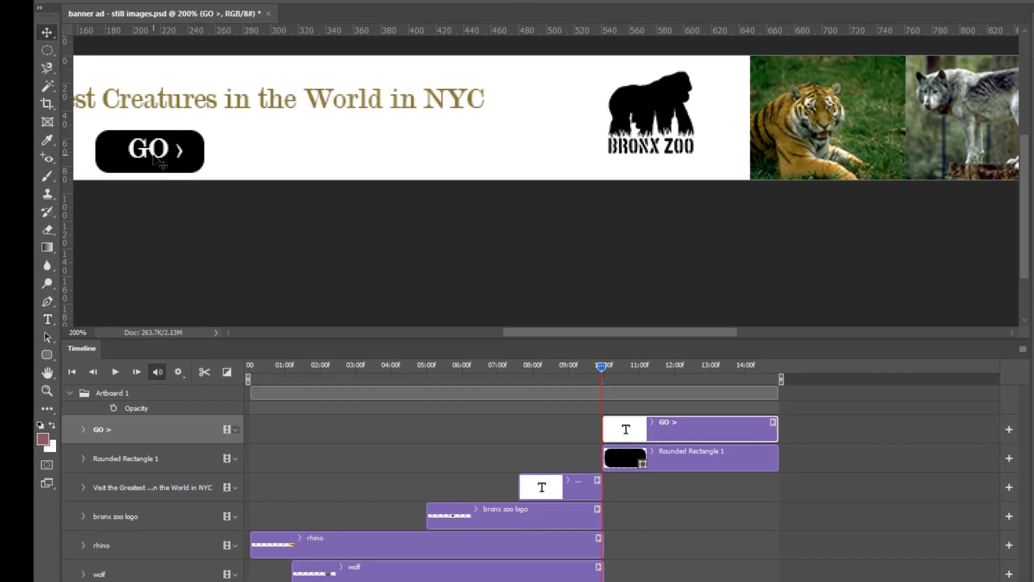
pyautogui.moveTo(154, 161); pyautogui.dragTo(155, 164)
pyautogui.moveTo(215, 203); pyautogui.dragTo(484, 250)
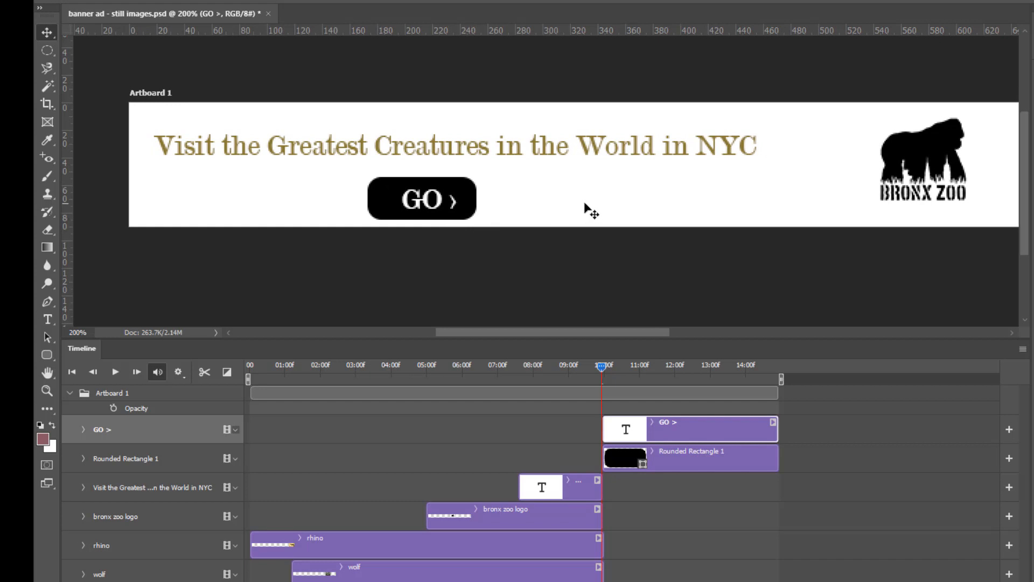
pyautogui.hotkey('ctrl', '-')
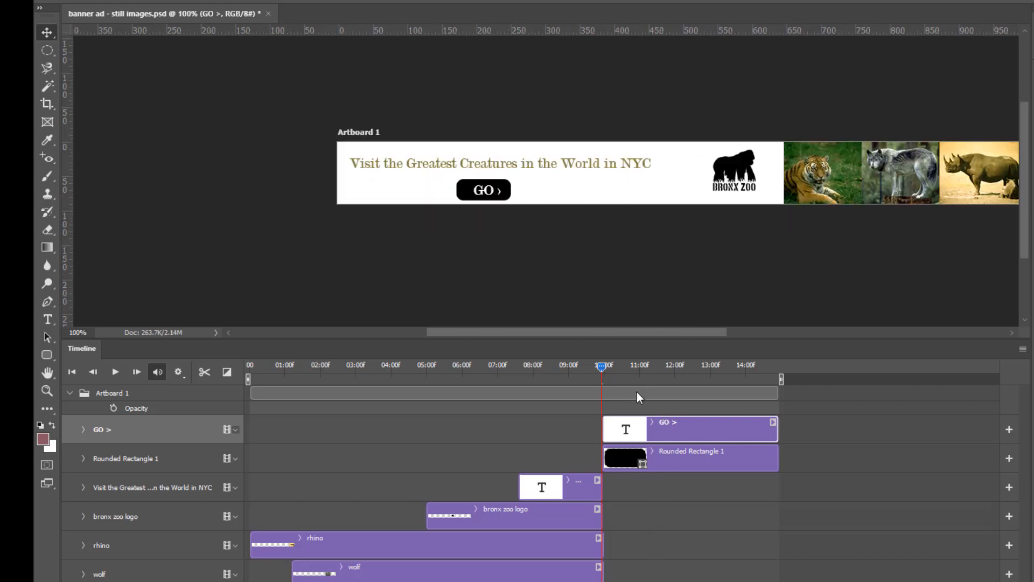
# Step: Shift the "GO >" and rounded rectangle clips together to run from 05:00 to 10:00, ending with the other clips
pyautogui.moveTo(601, 368); pyautogui.dragTo(719, 384)
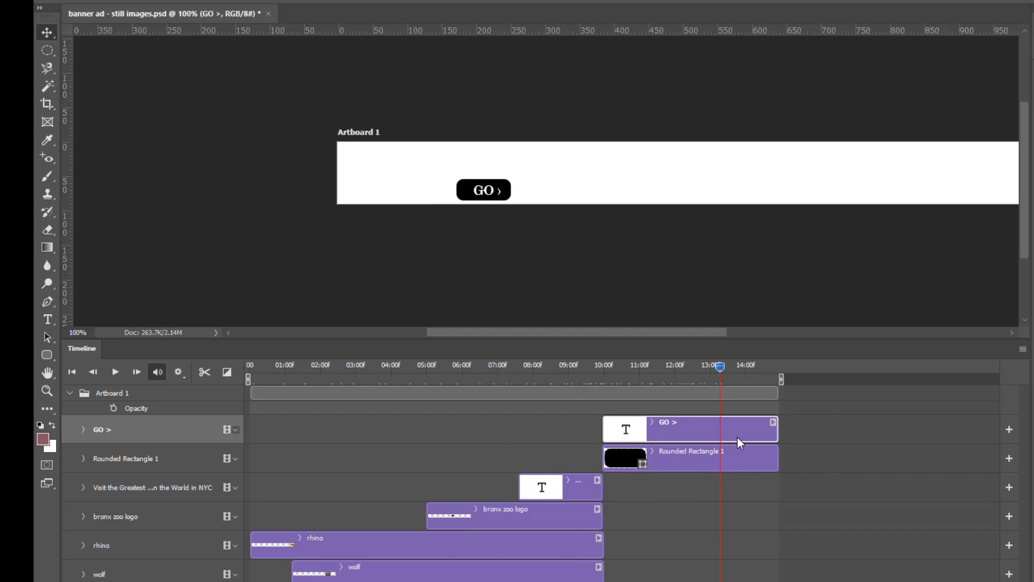
pyautogui.keyDown('shift'); pyautogui.click(130, 458); pyautogui.keyUp('shift')
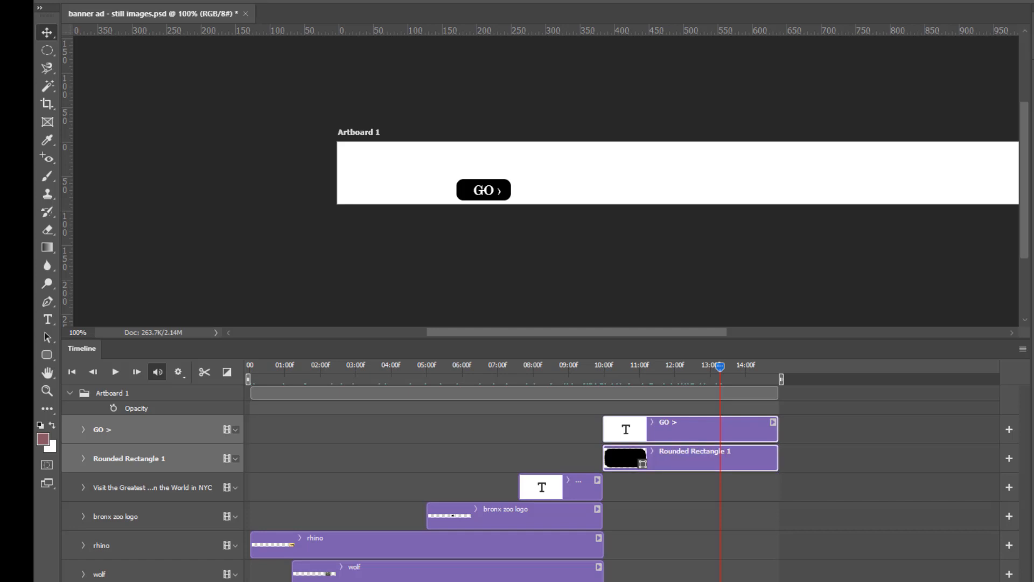
pyautogui.moveTo(690, 457); pyautogui.dragTo(511, 446)
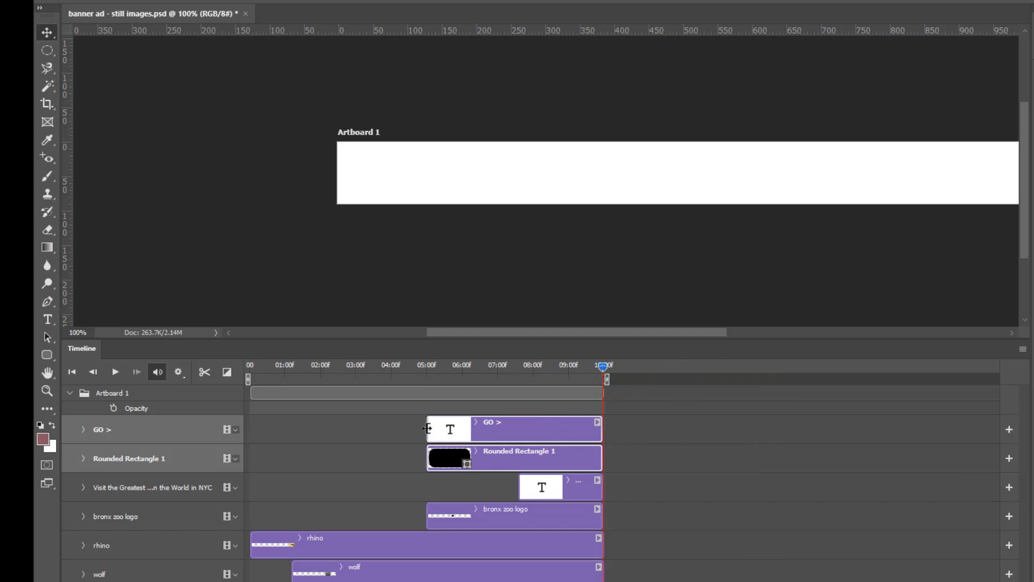
# Step: Trim the starts of the "GO >" and rounded rectangle clips to 07:17, matching the slogan clip's start
pyautogui.moveTo(427, 428); pyautogui.dragTo(521, 427)
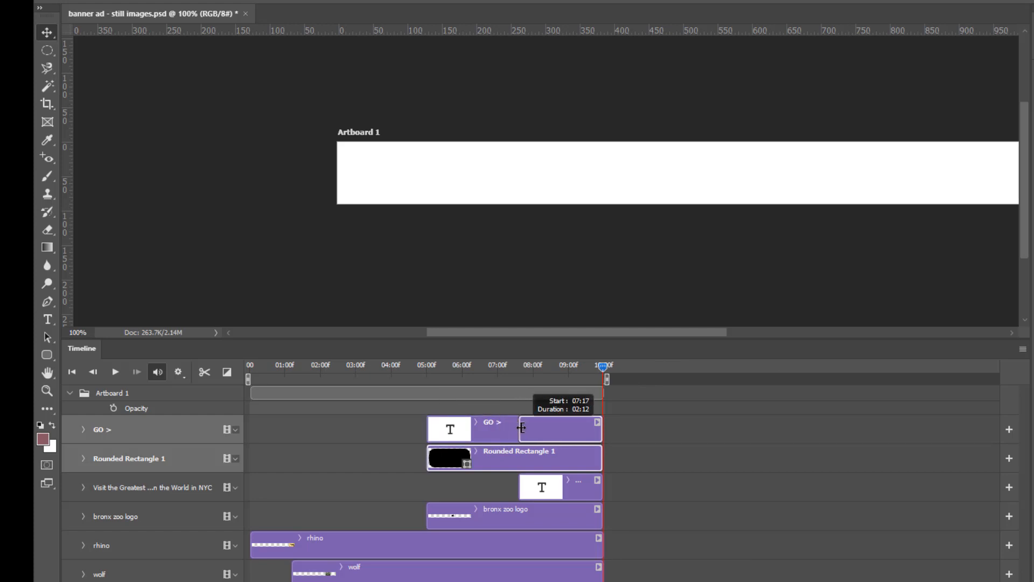
pyautogui.moveTo(522, 427); pyautogui.dragTo(522, 427)
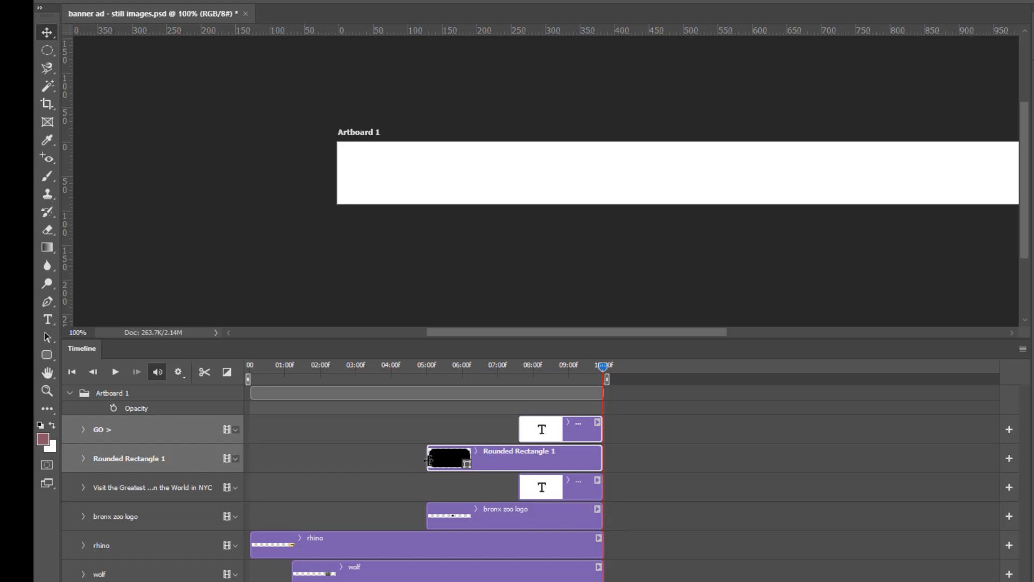
pyautogui.moveTo(425, 460); pyautogui.dragTo(519, 460)
# Step: Select the "Visit the Greatest Creatures in the World in NYC" clip and expand its track's animation properties
pyautogui.click(554, 486)
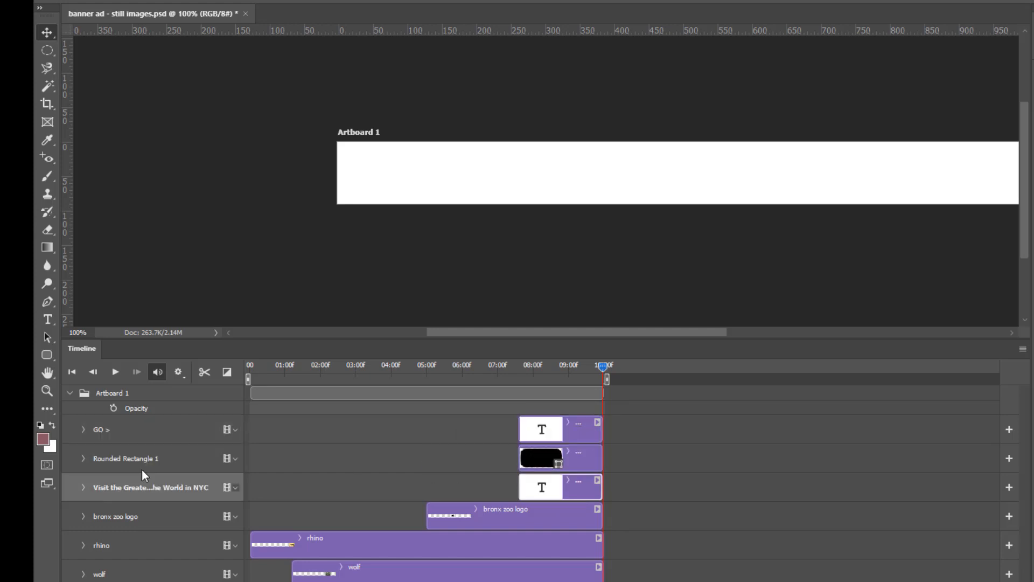
pyautogui.click(84, 488)
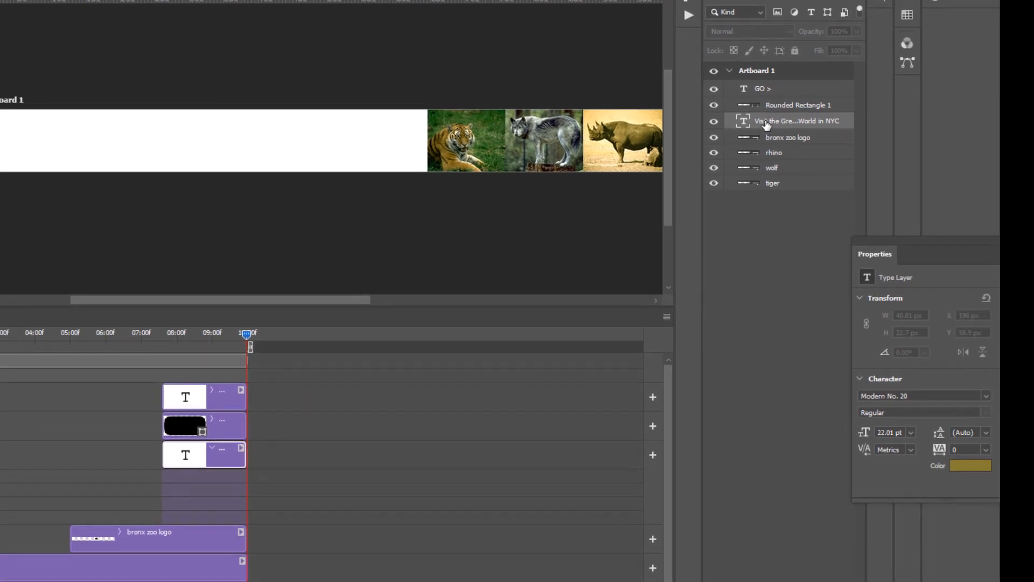
pyautogui.click(752, 581)
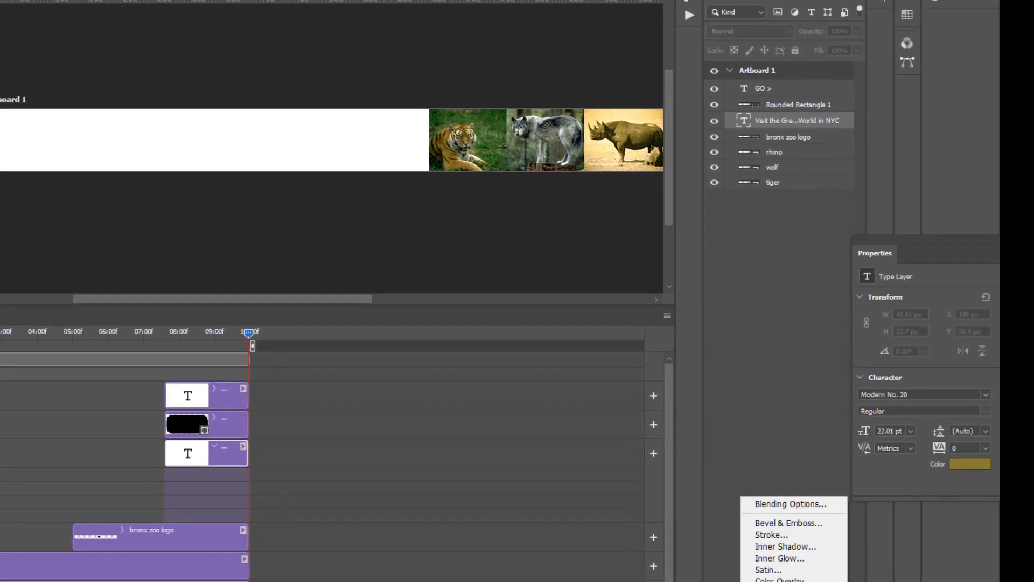
pyautogui.click(772, 581)
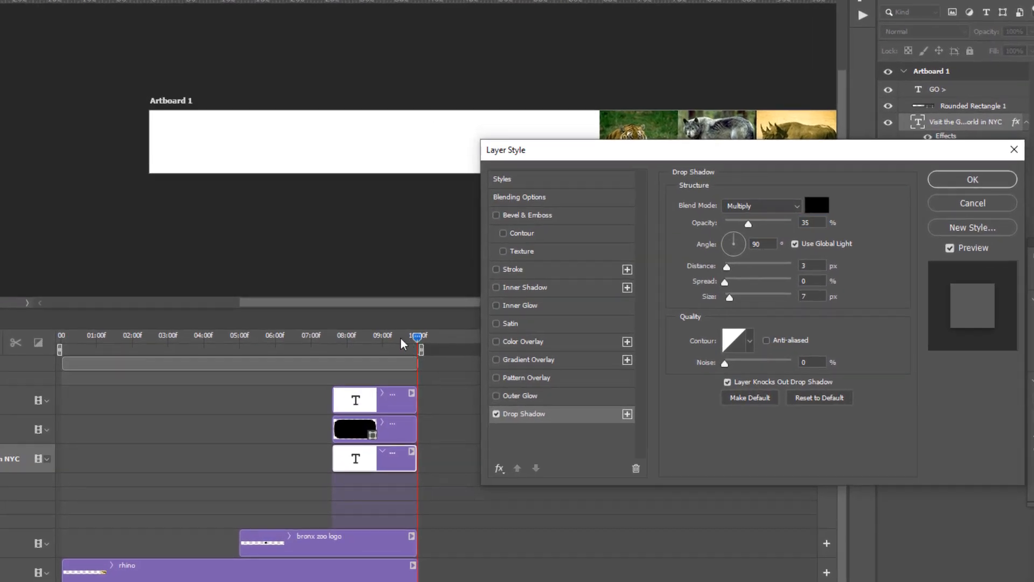
pyautogui.click(978, 205)
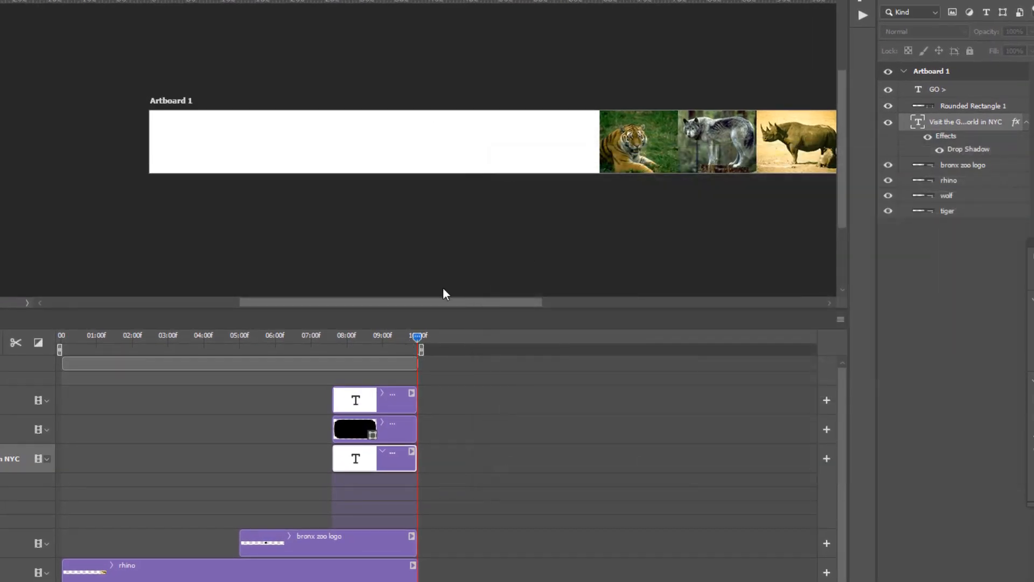
# Step: Apply a drop shadow to the slogan text with a distance of 0 px and a size of 3 px, previewing it where the slogan is visible
pyautogui.moveTo(419, 342); pyautogui.dragTo(351, 341)
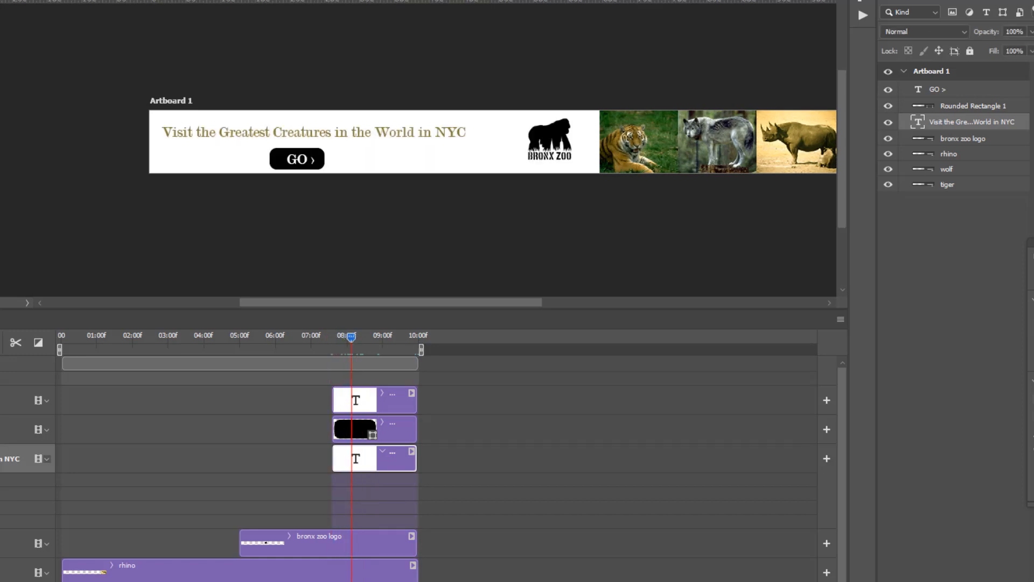
pyautogui.click(918, 581)
pyautogui.click(948, 581)
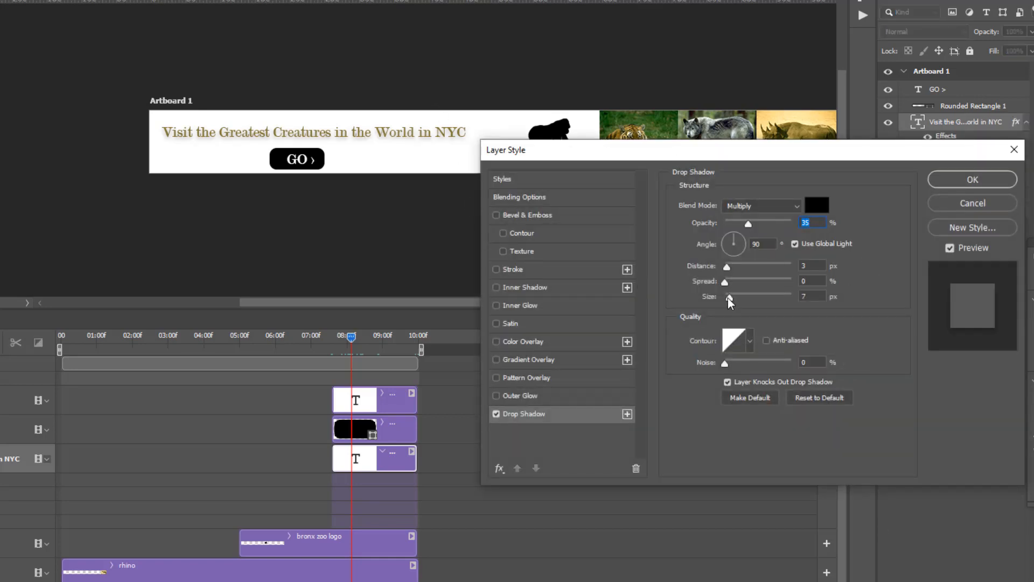
pyautogui.moveTo(728, 298); pyautogui.dragTo(727, 267)
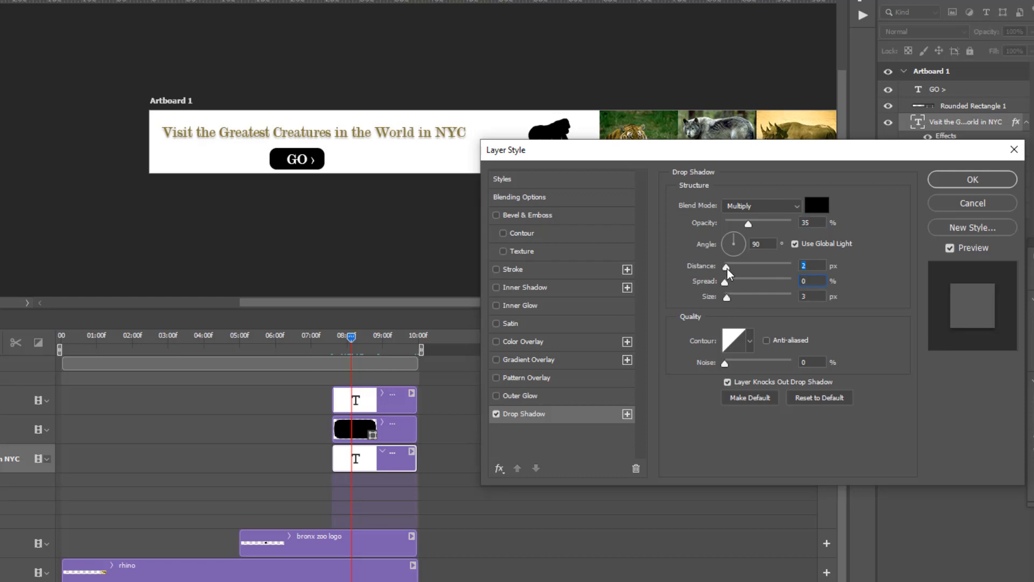
pyautogui.moveTo(727, 268); pyautogui.dragTo(724, 268)
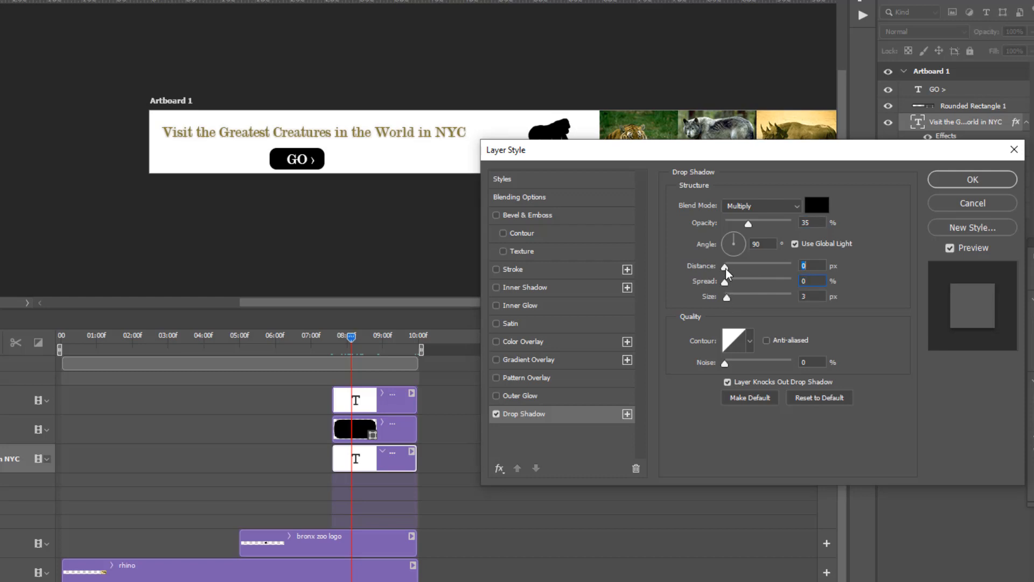
pyautogui.click(986, 180)
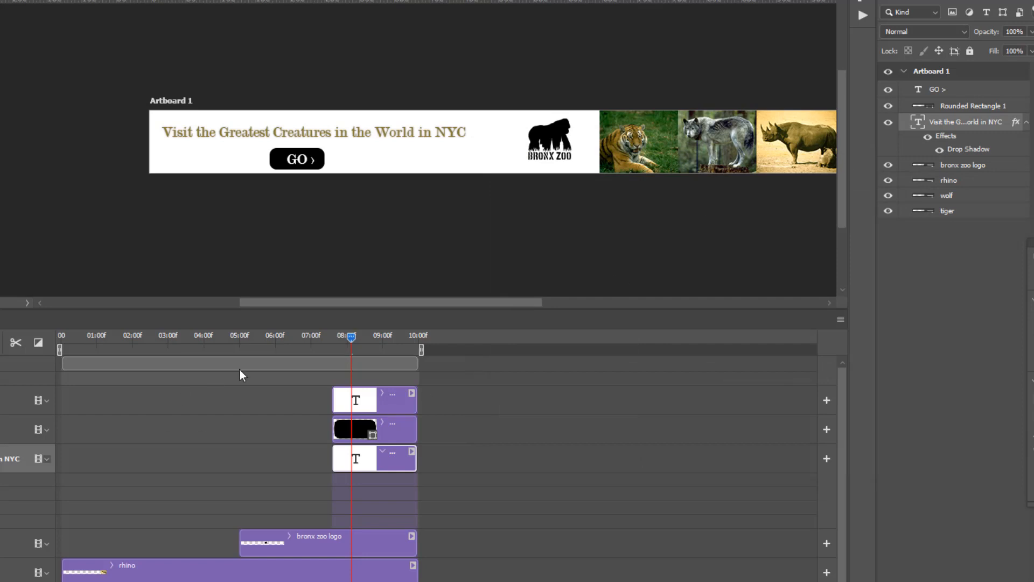
# Step: Enable Transform keyframing for the slogan with a keyframe at the start of its clip
pyautogui.moveTo(353, 341); pyautogui.dragTo(381, 348)
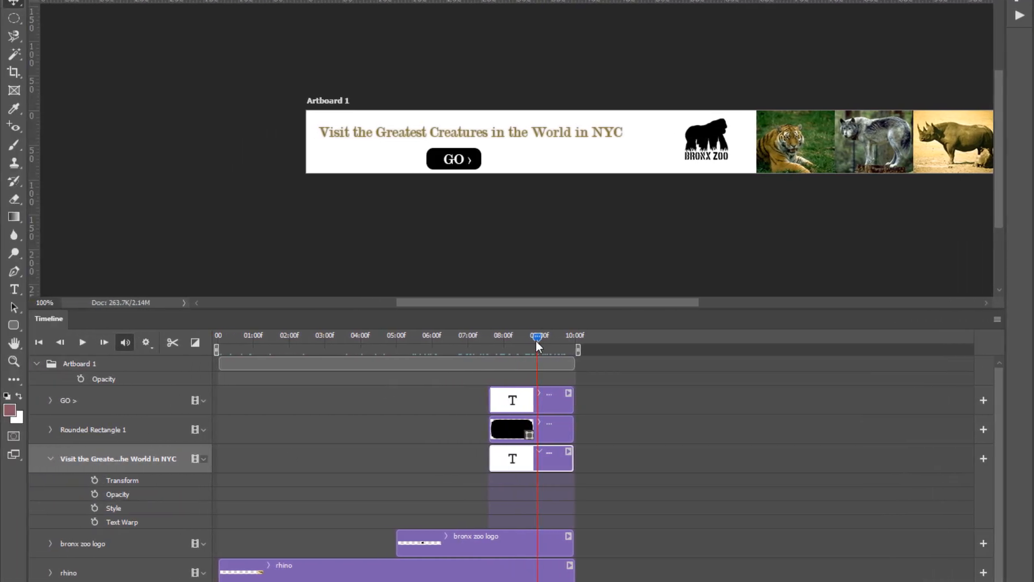
pyautogui.moveTo(537, 337); pyautogui.dragTo(490, 346)
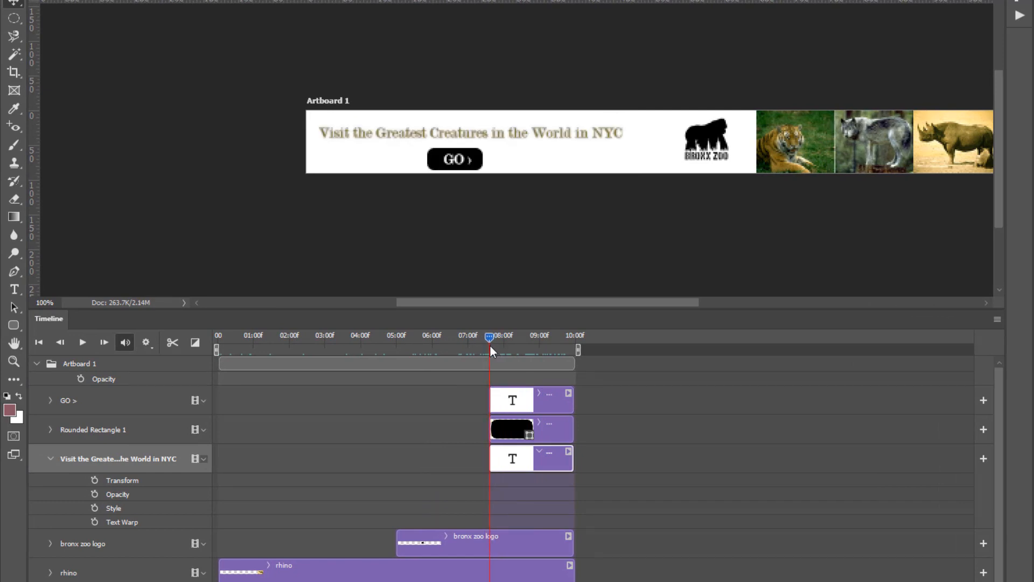
pyautogui.click(95, 479)
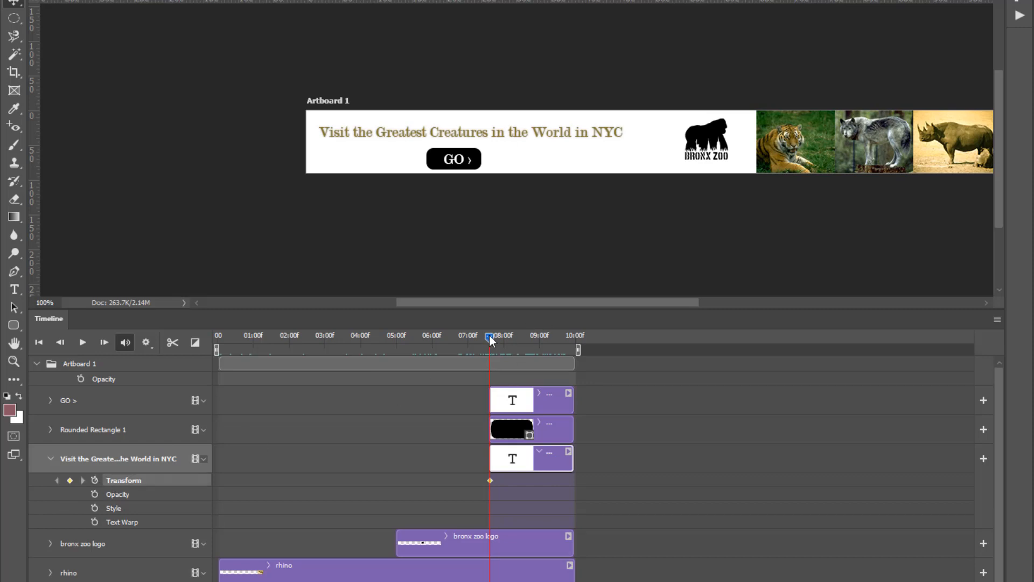
# Step: Add a second slogan Transform keyframe at about 08:08 and align the first keyframe with the clip's start
pyautogui.moveTo(489, 334); pyautogui.dragTo(509, 336)
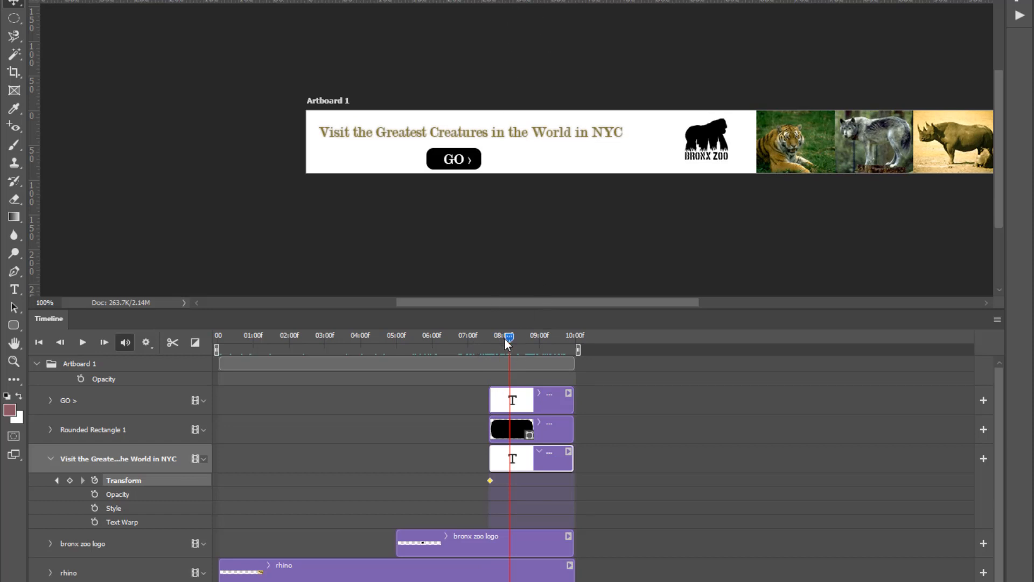
pyautogui.moveTo(509, 337)
pyautogui.mouseDown()
pyautogui.moveTo(491, 337)
pyautogui.moveTo(515, 343)
pyautogui.mouseUp()
pyautogui.click(70, 480)
pyautogui.moveTo(491, 480); pyautogui.dragTo(489, 481)
# Step: Move the slogan straight up above the artboard at the first Transform keyframe and scrub through its slide-in
pyautogui.moveTo(513, 338); pyautogui.dragTo(489, 341)
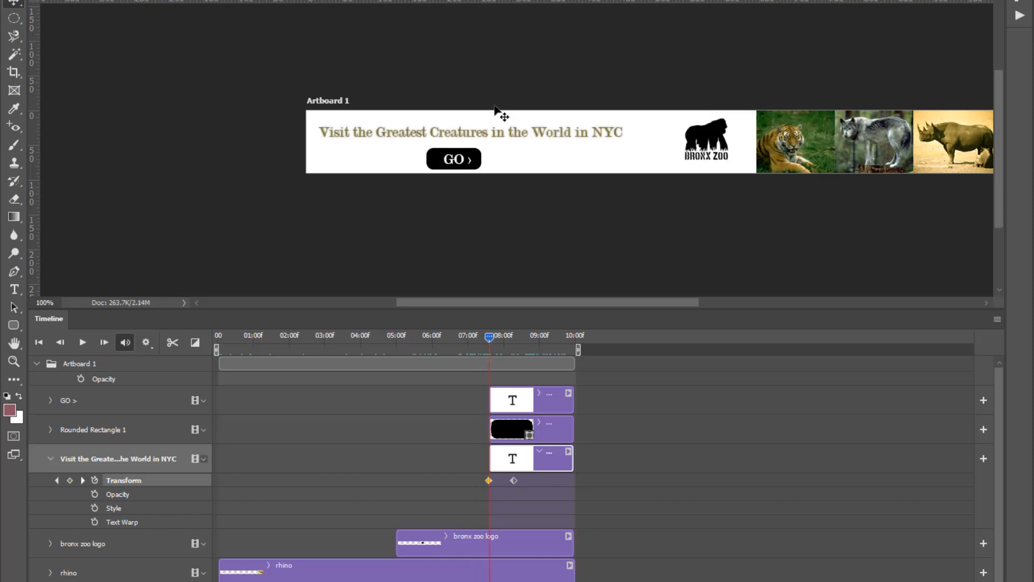
pyautogui.moveTo(487, 139); pyautogui.dragTo(487, 83)
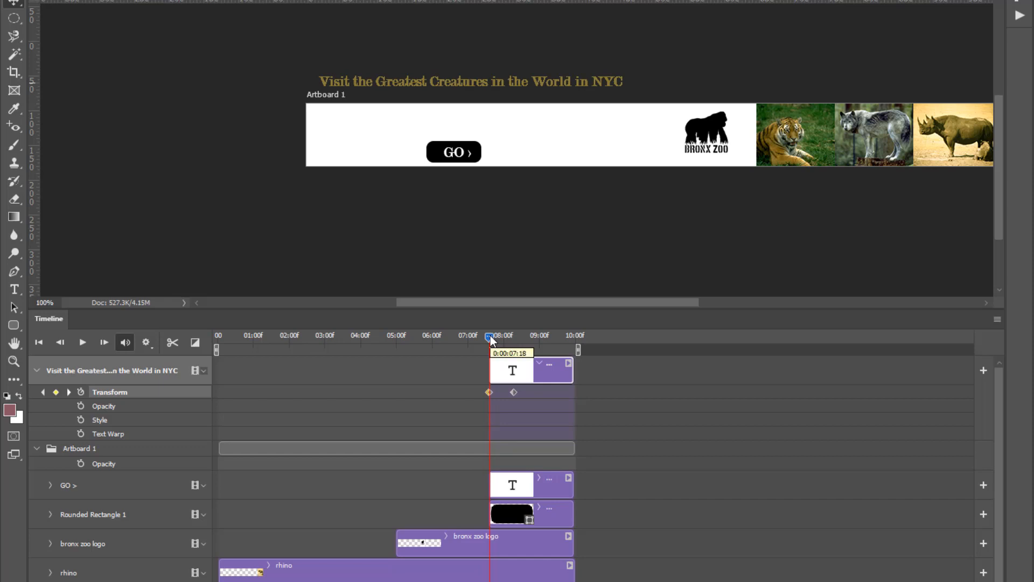
pyautogui.moveTo(492, 339); pyautogui.dragTo(513, 337)
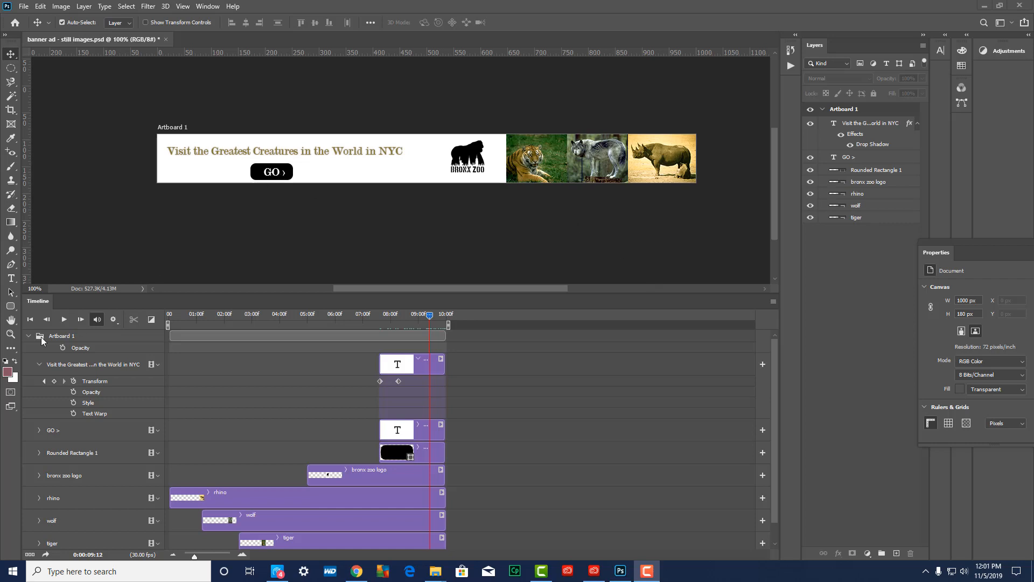
# Step: Customize the toolbar by adding the Slice Tool and Slice Select Tool as separate entries between the Magic Wand and Crop tools
pyautogui.click(10, 350)
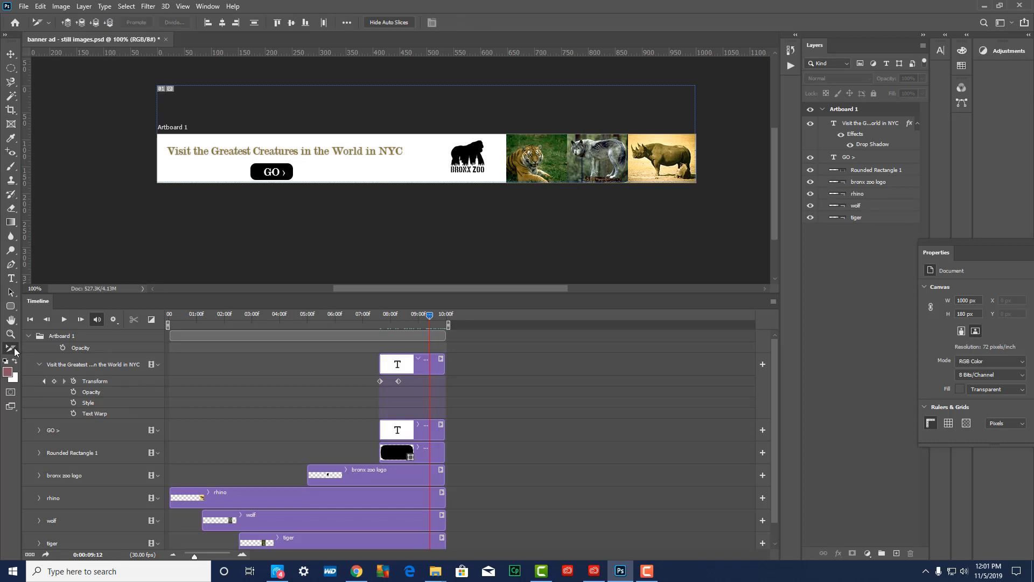
pyautogui.rightClick(10, 349)
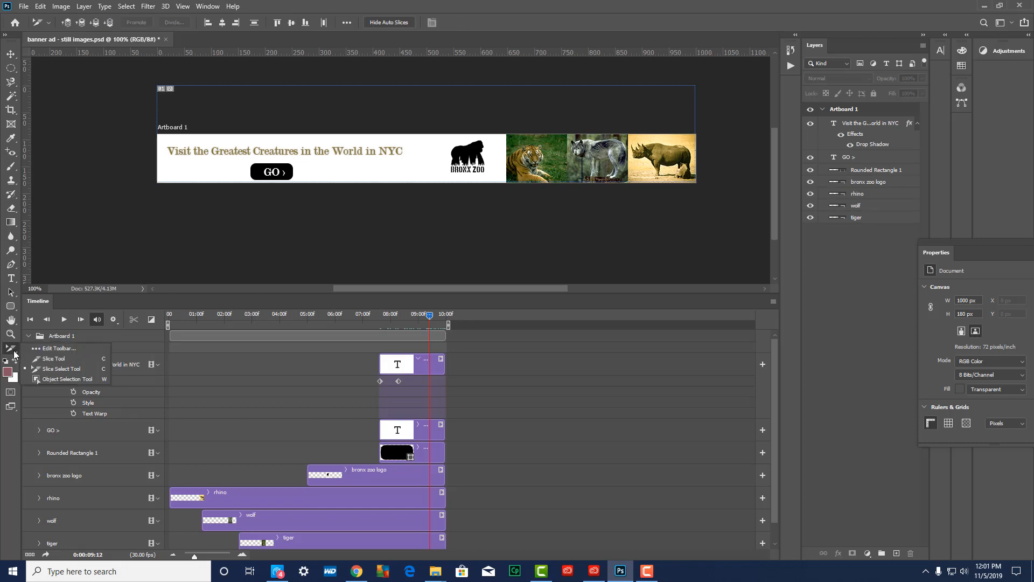
pyautogui.click(57, 348)
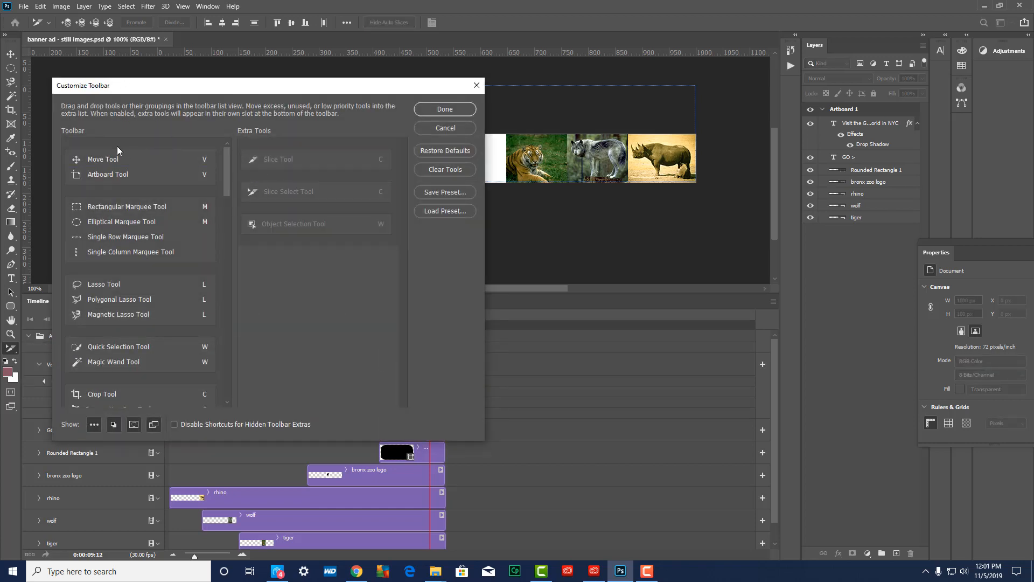
pyautogui.moveTo(223, 189)
pyautogui.mouseDown()
pyautogui.moveTo(226, 397)
pyautogui.moveTo(221, 112)
pyautogui.mouseUp()
pyautogui.moveTo(318, 161)
pyautogui.mouseDown()
pyautogui.moveTo(229, 249)
pyautogui.moveTo(131, 386)
pyautogui.mouseUp()
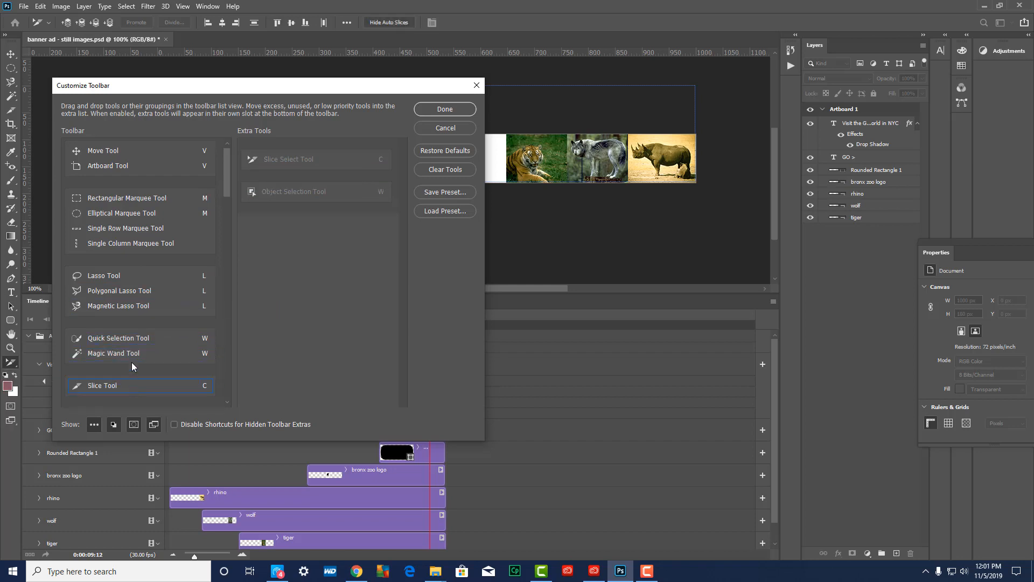
pyautogui.scroll(-3, 122, 313)
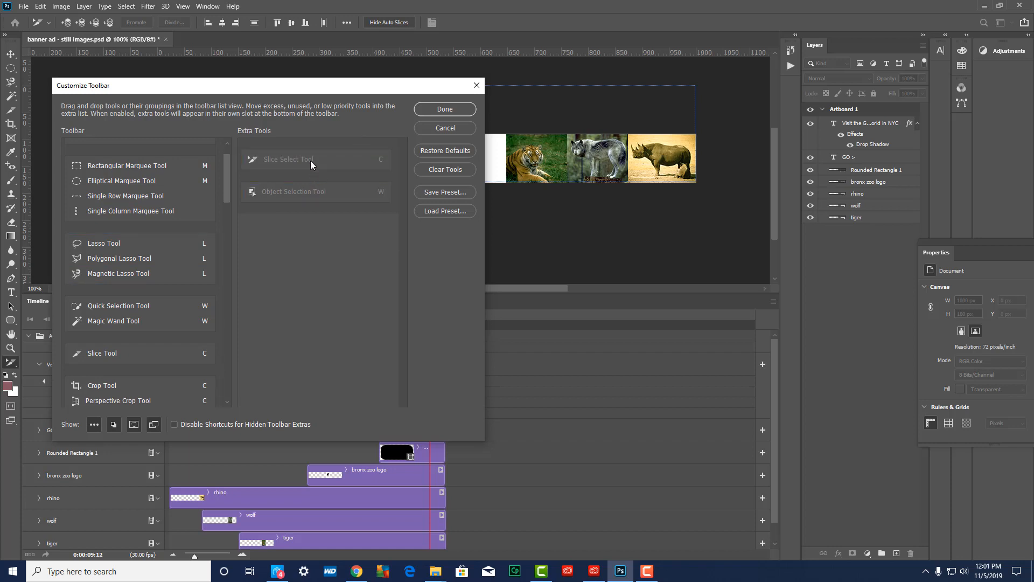
pyautogui.moveTo(310, 161); pyautogui.dragTo(134, 370)
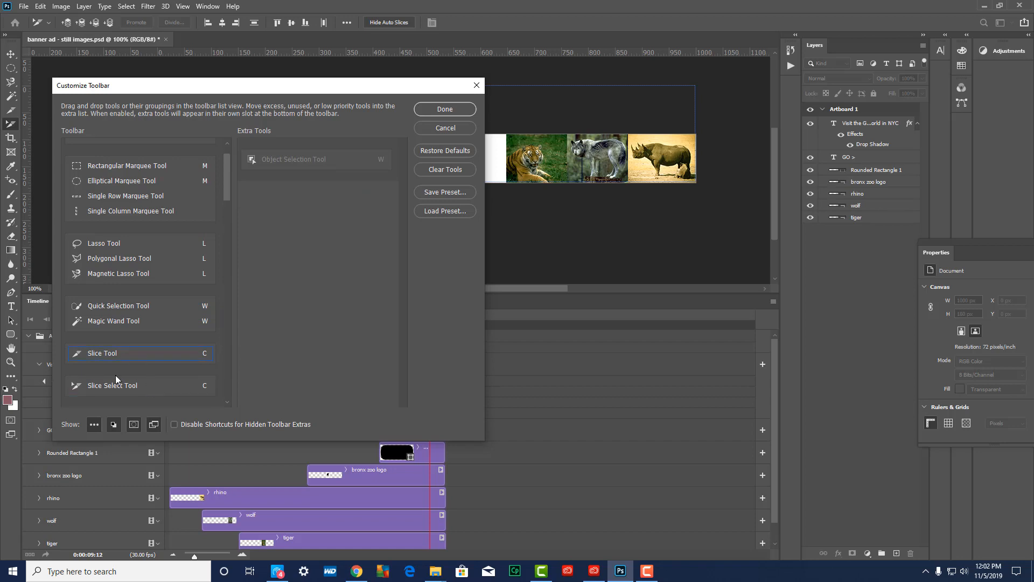
pyautogui.scroll(-2, 119, 353)
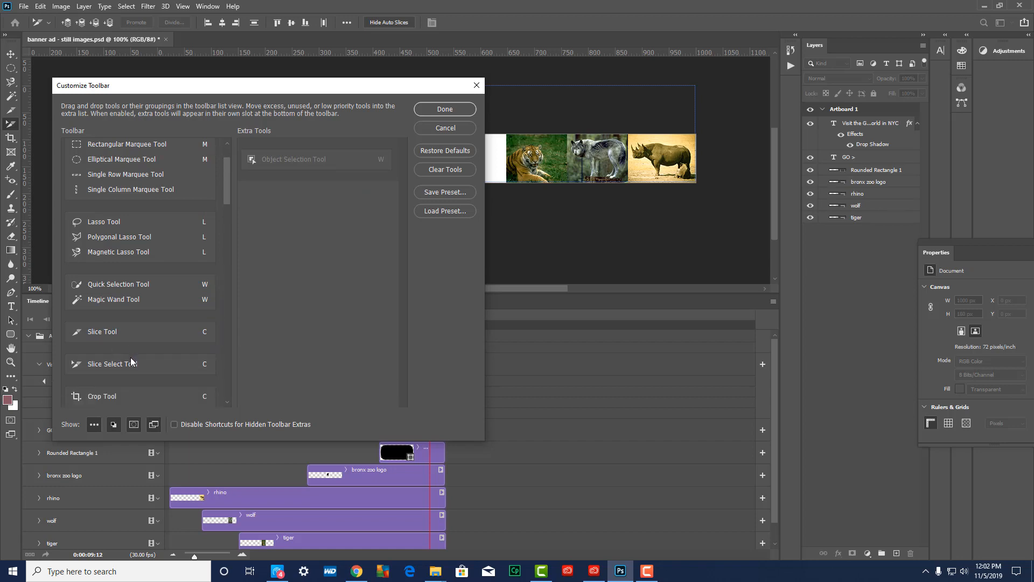
pyautogui.click(461, 109)
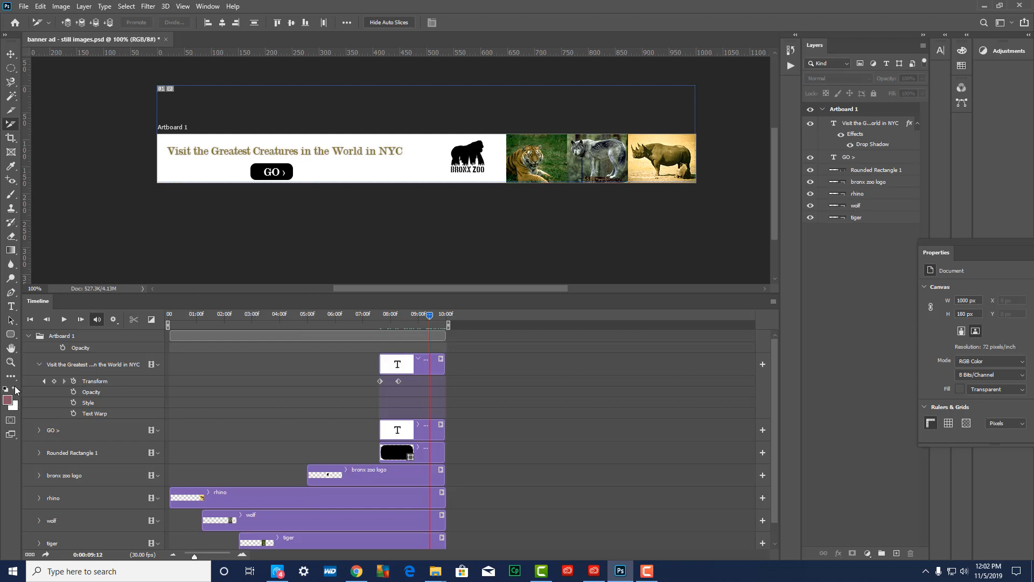
pyautogui.press('z')
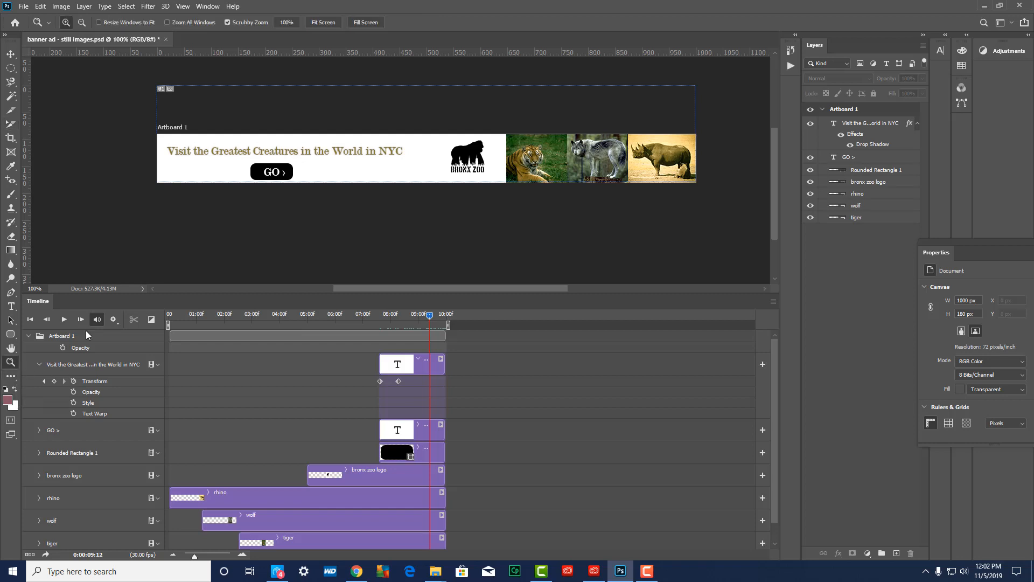
# Step: Draw a slice around the GO button with the Slice Tool and stretch its edges to cover the whole artboard
pyautogui.click(10, 112)
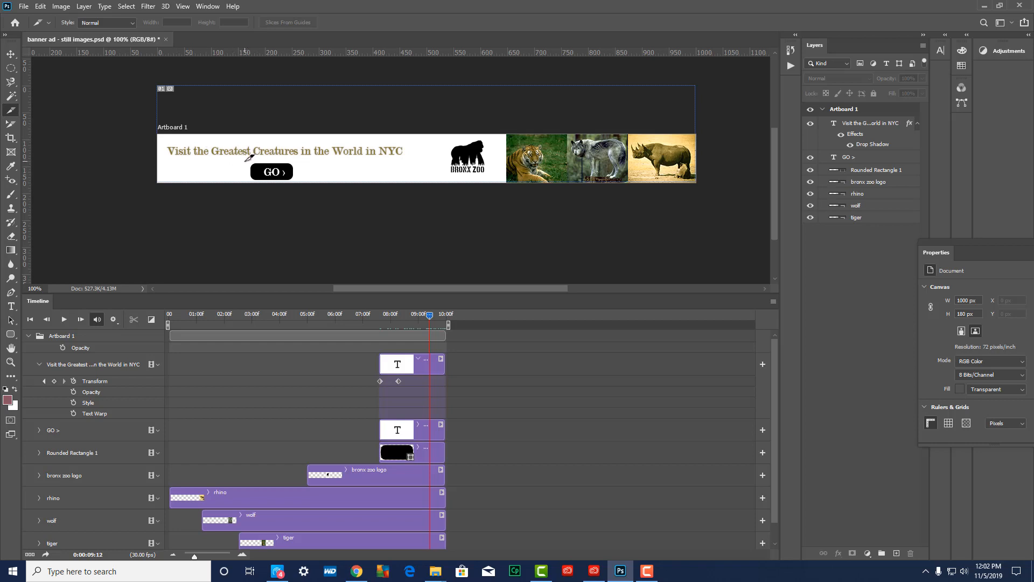
pyautogui.moveTo(245, 164); pyautogui.dragTo(272, 160)
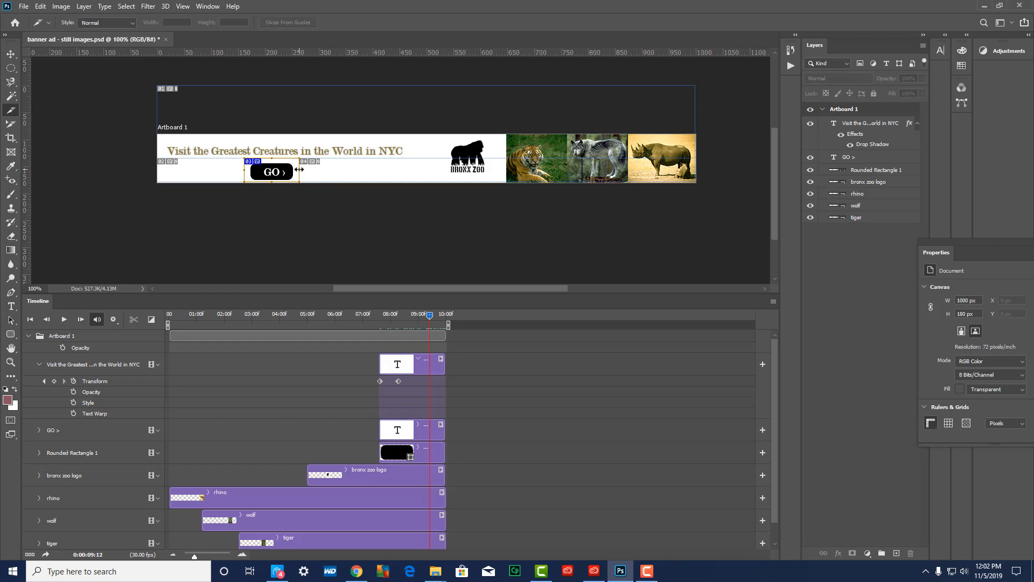
pyautogui.moveTo(299, 169); pyautogui.dragTo(566, 167)
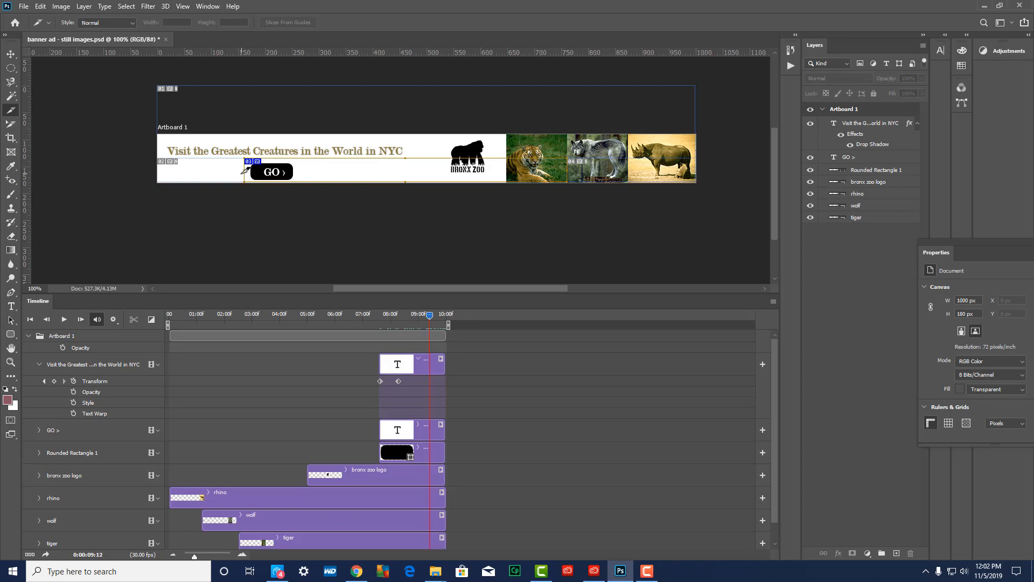
pyautogui.moveTo(154, 173); pyautogui.dragTo(155, 175)
pyautogui.moveTo(361, 158); pyautogui.dragTo(360, 134)
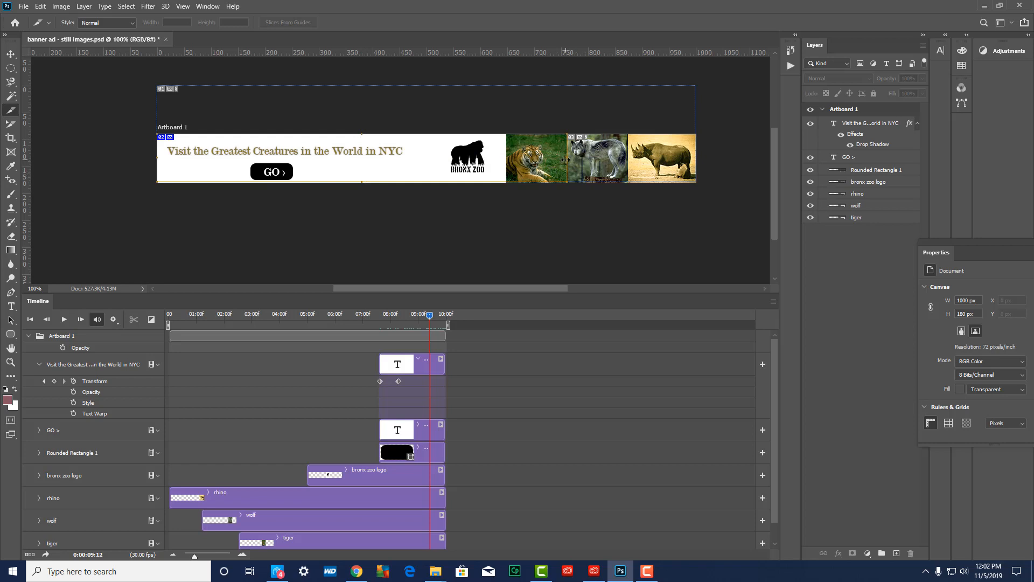
pyautogui.moveTo(599, 159); pyautogui.dragTo(661, 159)
pyautogui.moveTo(697, 165); pyautogui.dragTo(697, 166)
# Step: Open the options of slice 02, which covers the banner, using the Slice Select Tool
pyautogui.click(18, 381)
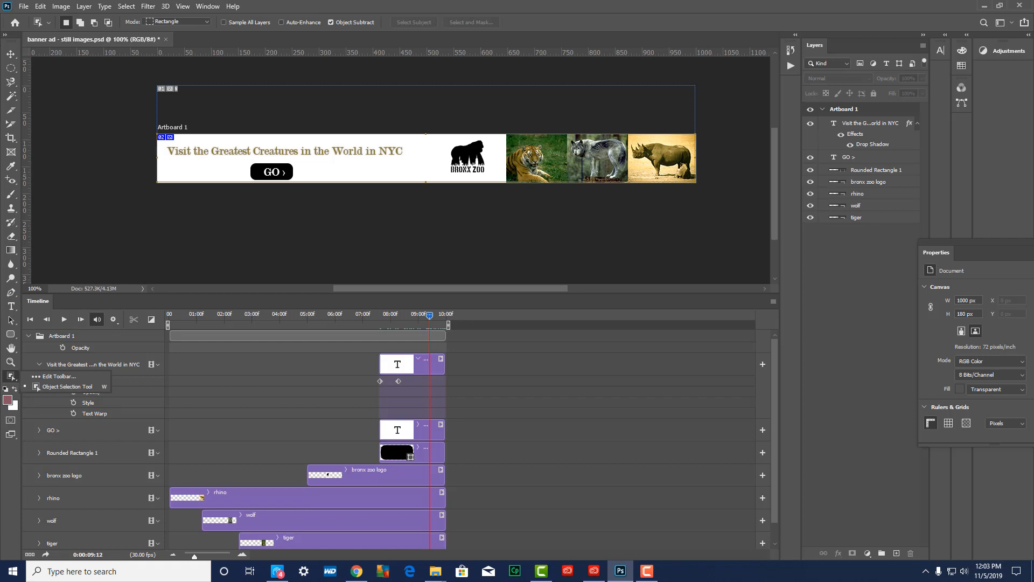
pyautogui.click(11, 125)
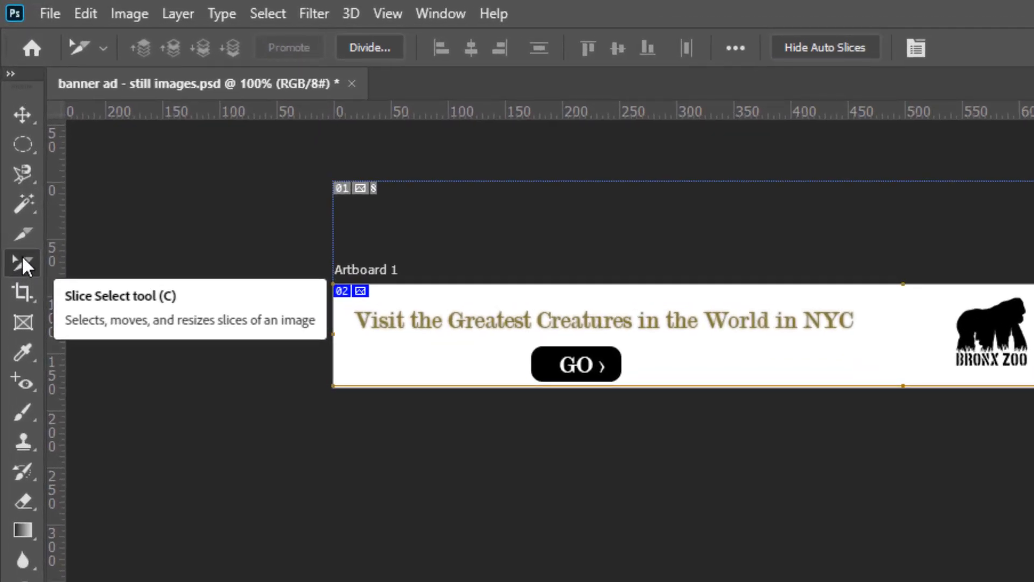
pyautogui.doubleClick(358, 294)
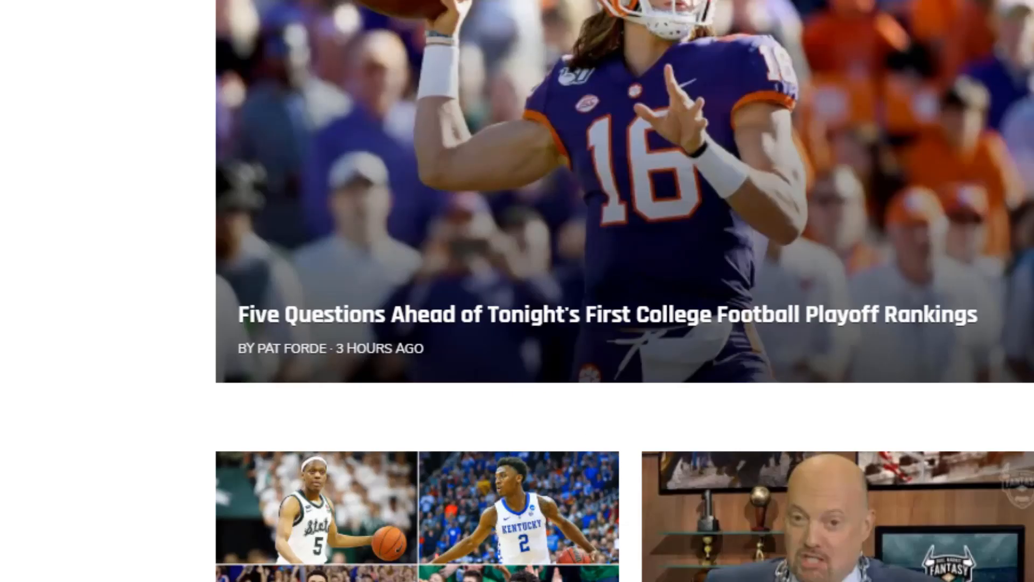
# Step: Load bronxzoo.com in the Chrome browser and block the site's request to know the location
pyautogui.write('bron')
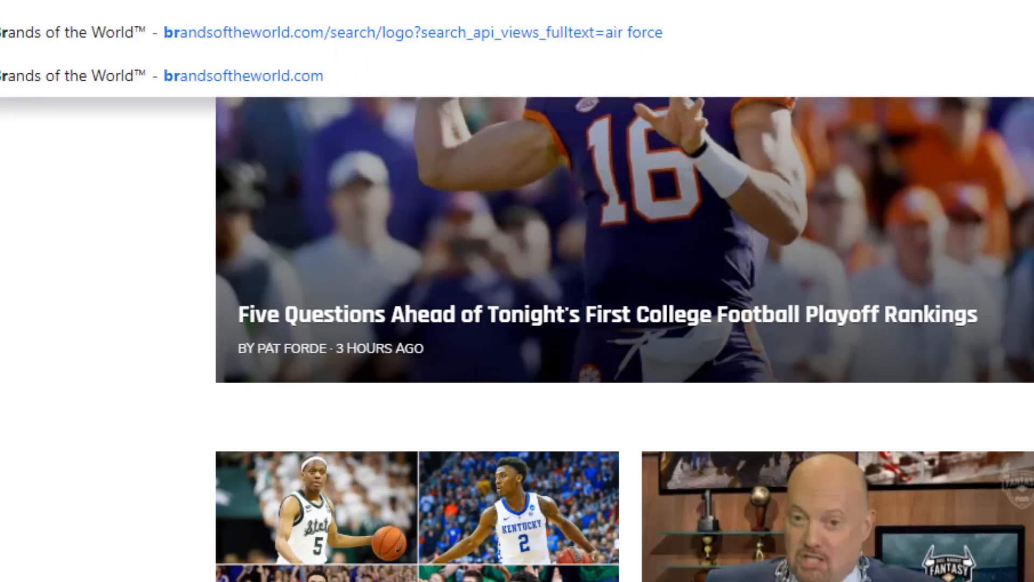
pyautogui.write('xzoo')
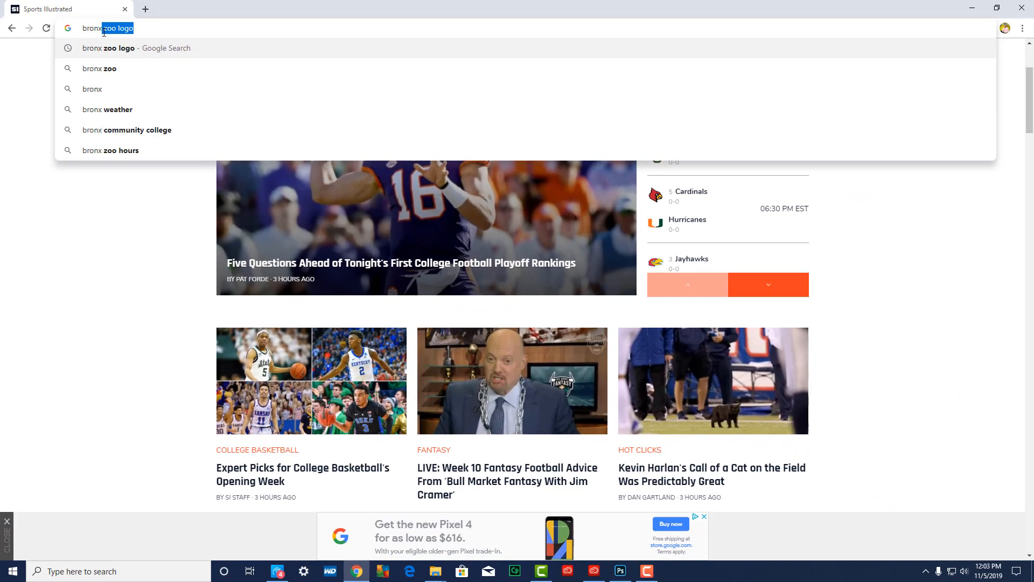
pyautogui.write('.com')
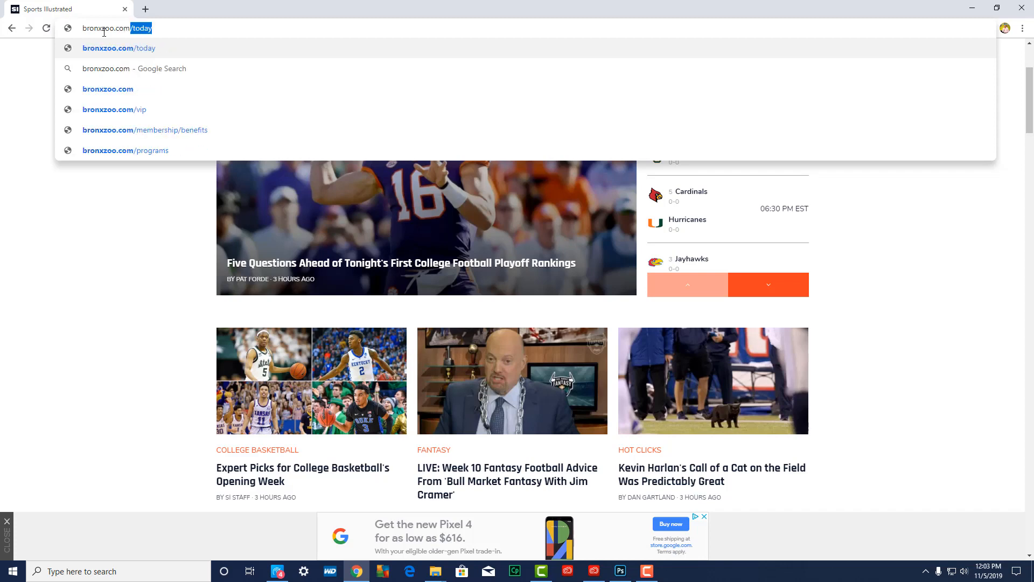
pyautogui.press('Return')
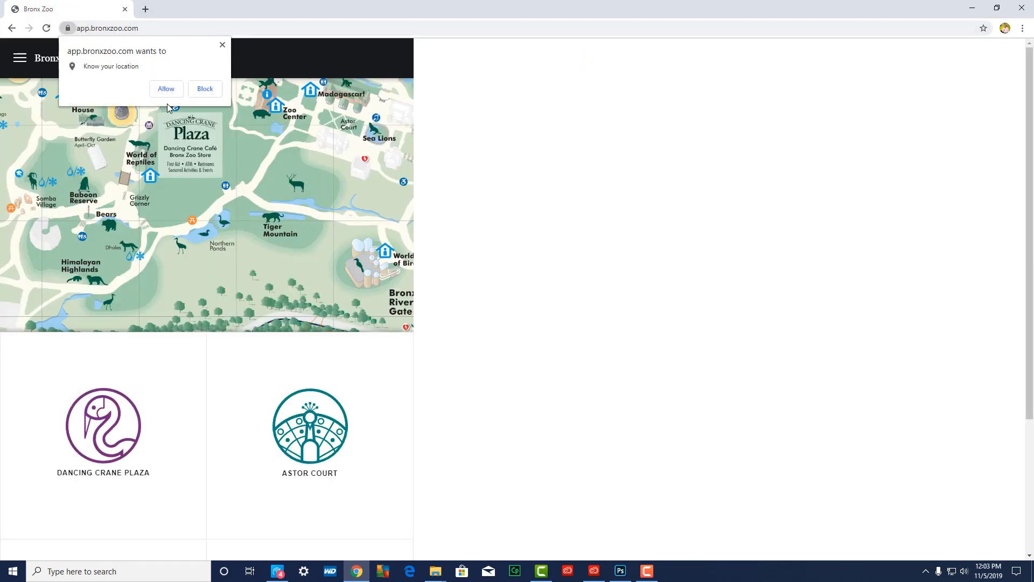
pyautogui.click(205, 89)
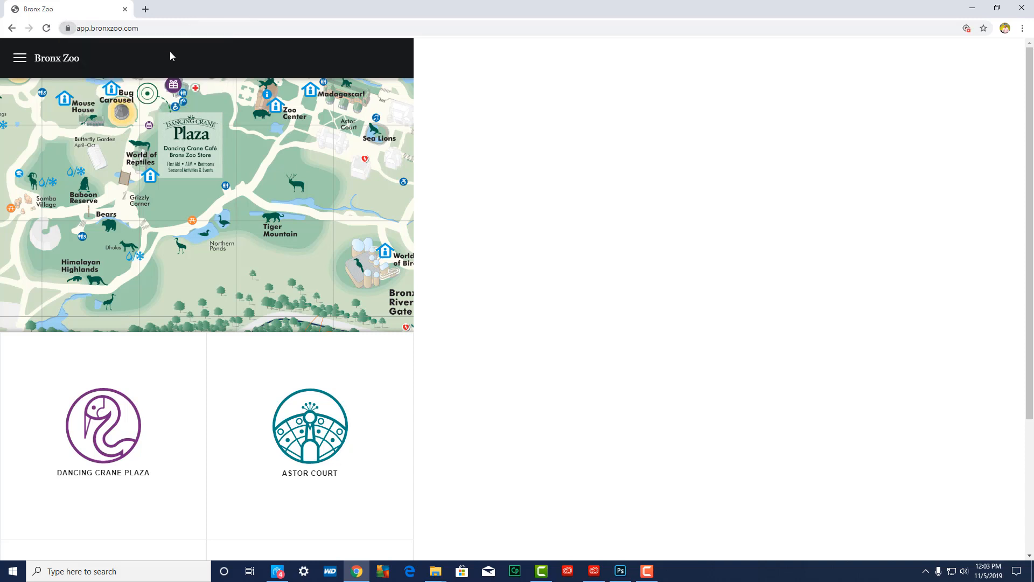
pyautogui.click(99, 30)
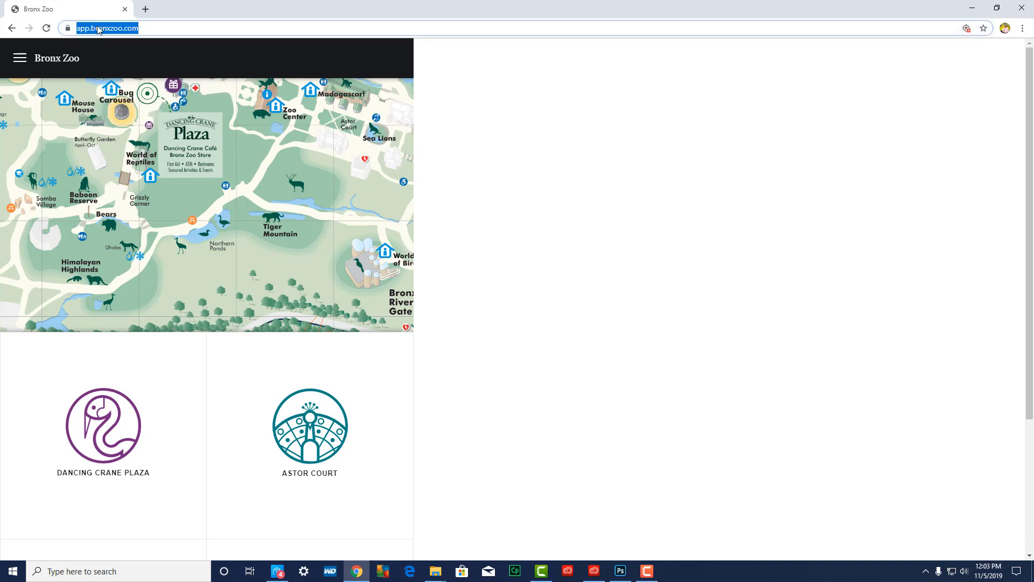
pyautogui.rightClick(98, 30)
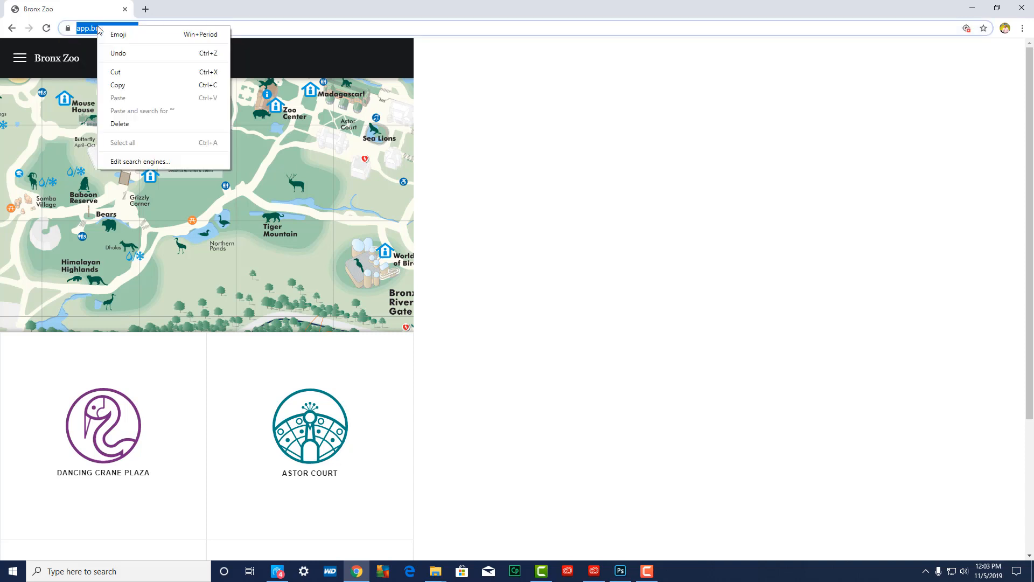
pyautogui.click(130, 87)
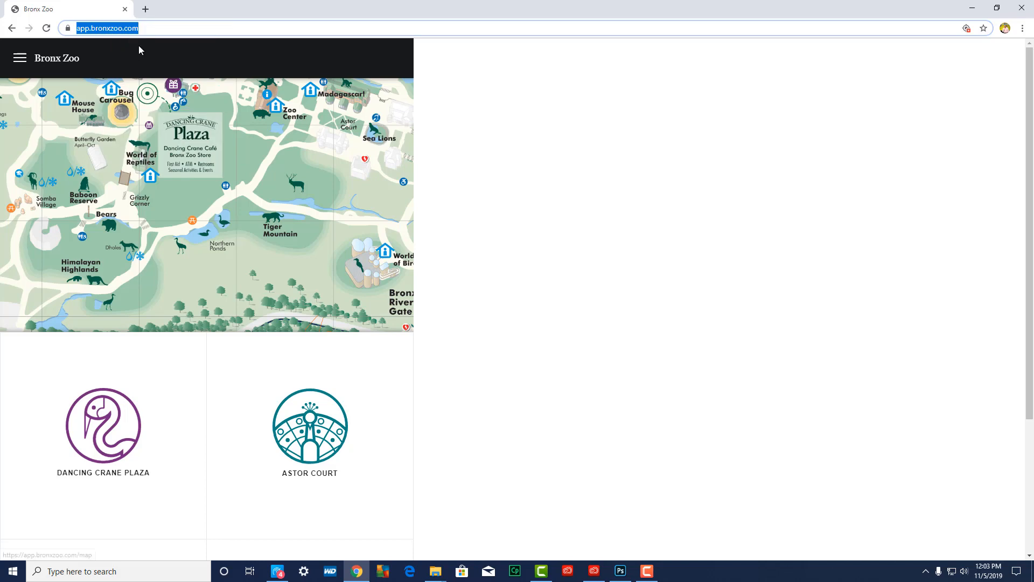
pyautogui.click(977, 9)
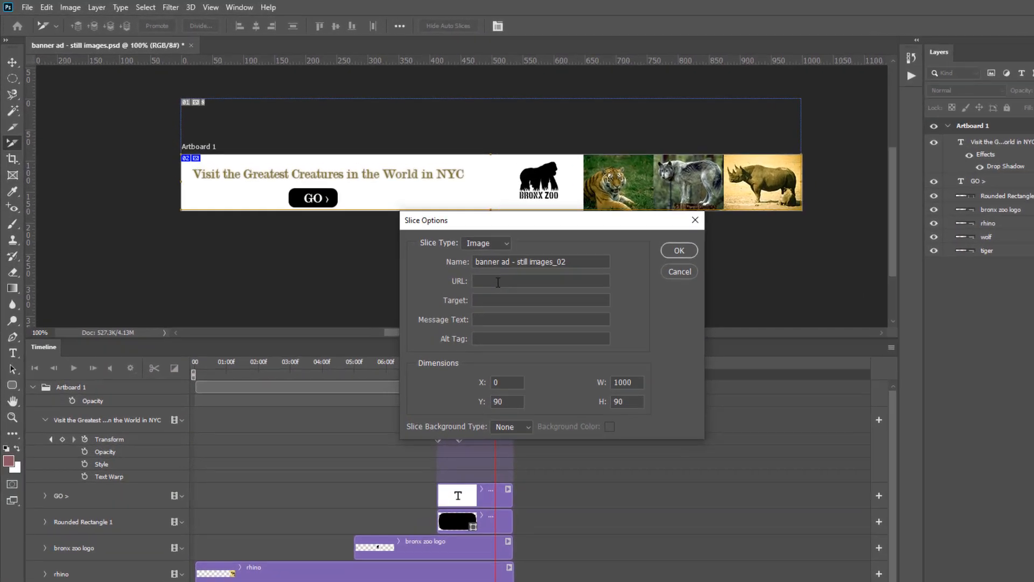
pyautogui.click(432, 244)
pyautogui.hotkey('ctrl', 'v')
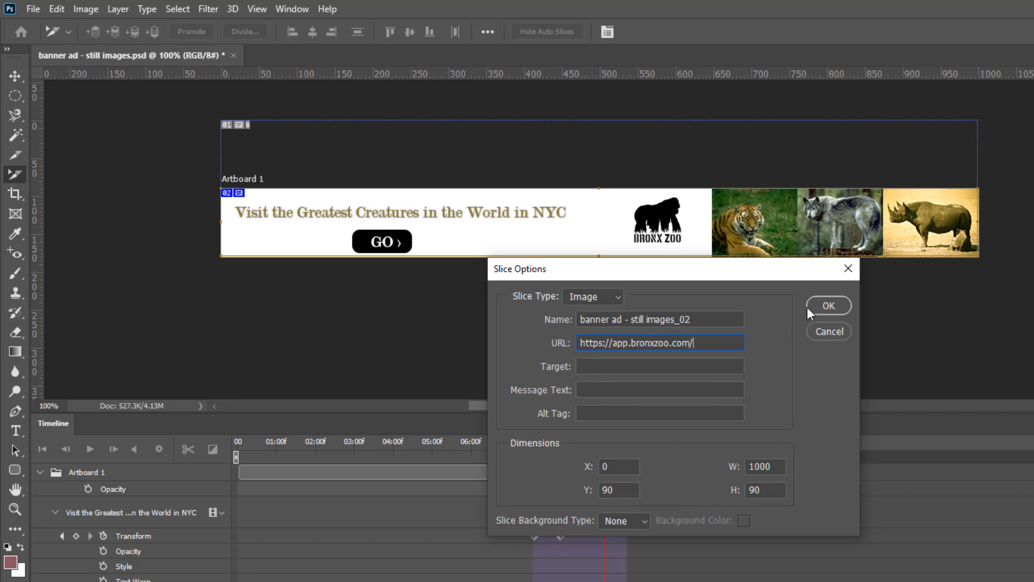
pyautogui.click(829, 306)
pyautogui.click(830, 306)
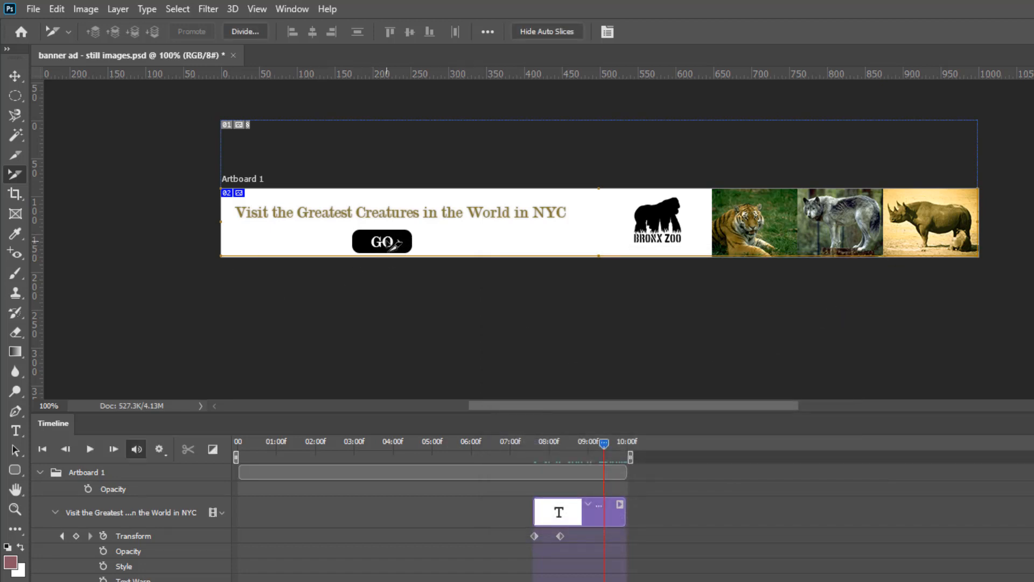
# Step: Start a Save for Web (Legacy) export of the banner in GIF format with the looping option Once
pyautogui.click(37, 9)
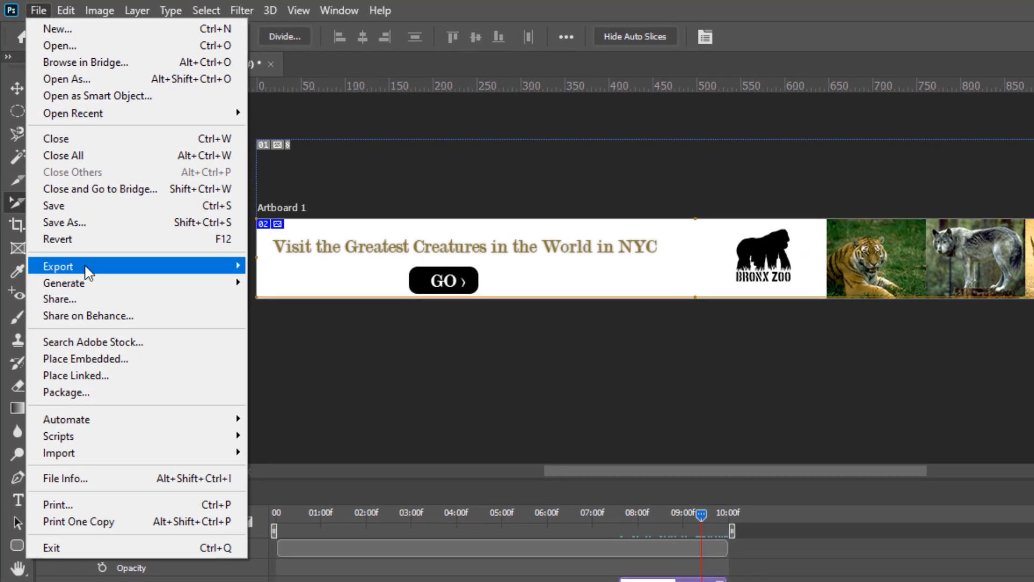
pyautogui.moveTo(87, 273)
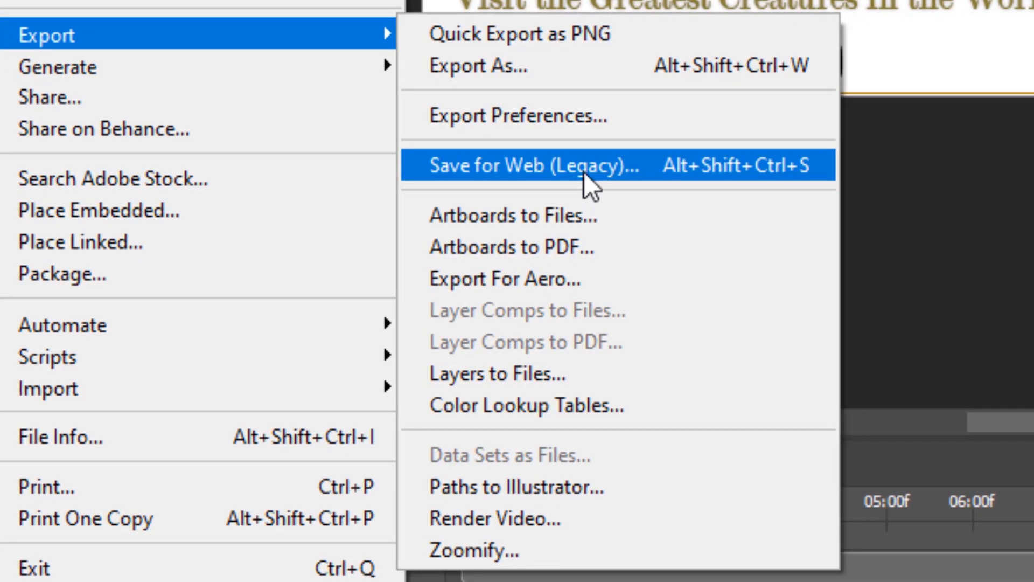
pyautogui.click(583, 165)
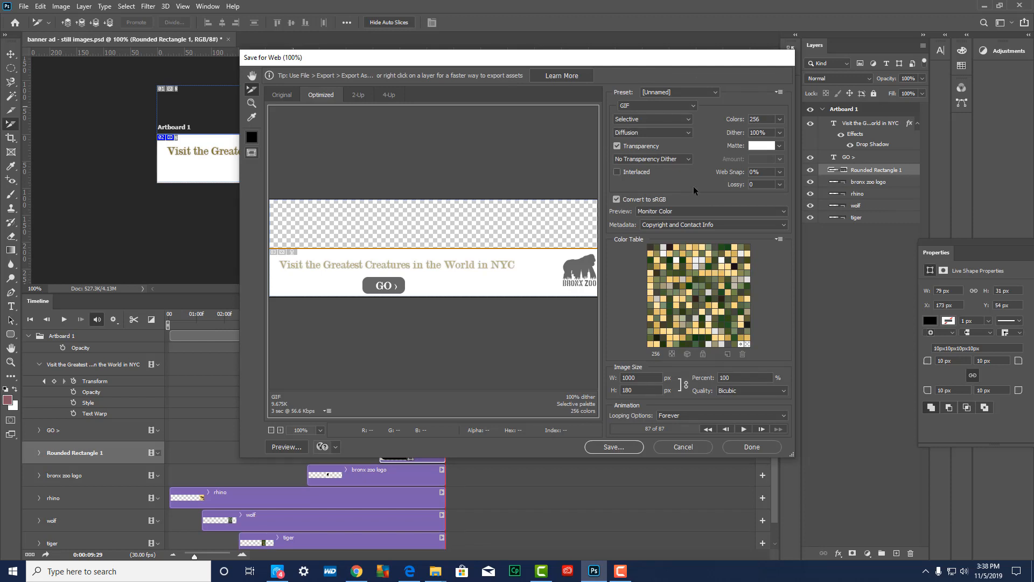
pyautogui.click(693, 106)
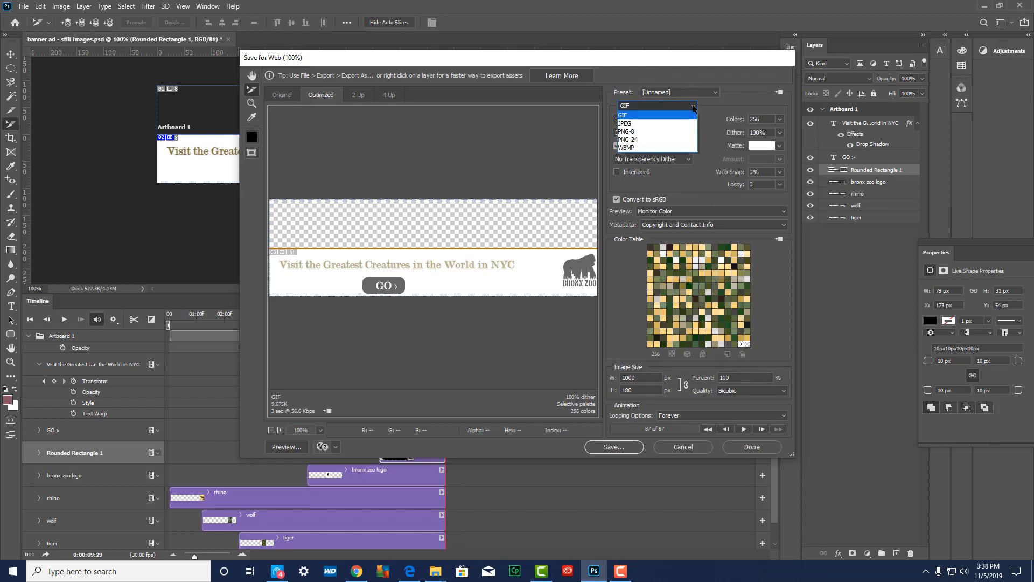
pyautogui.click(686, 116)
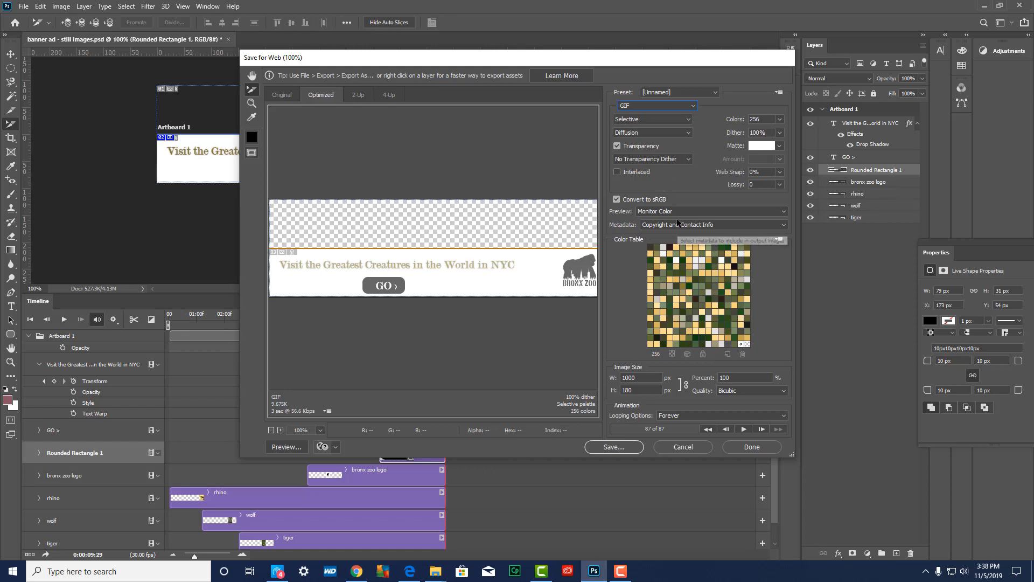
pyautogui.click(694, 415)
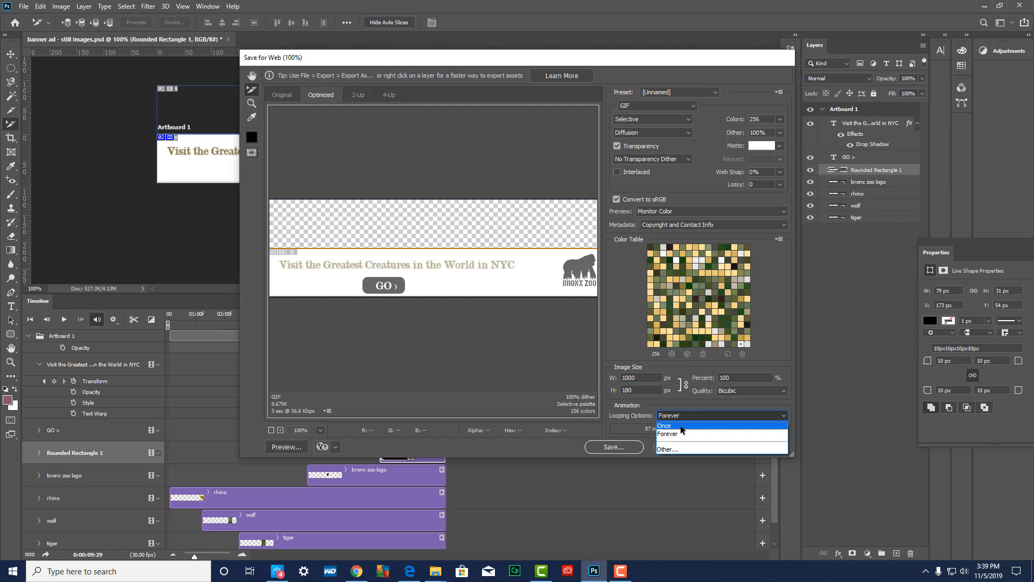
pyautogui.click(681, 427)
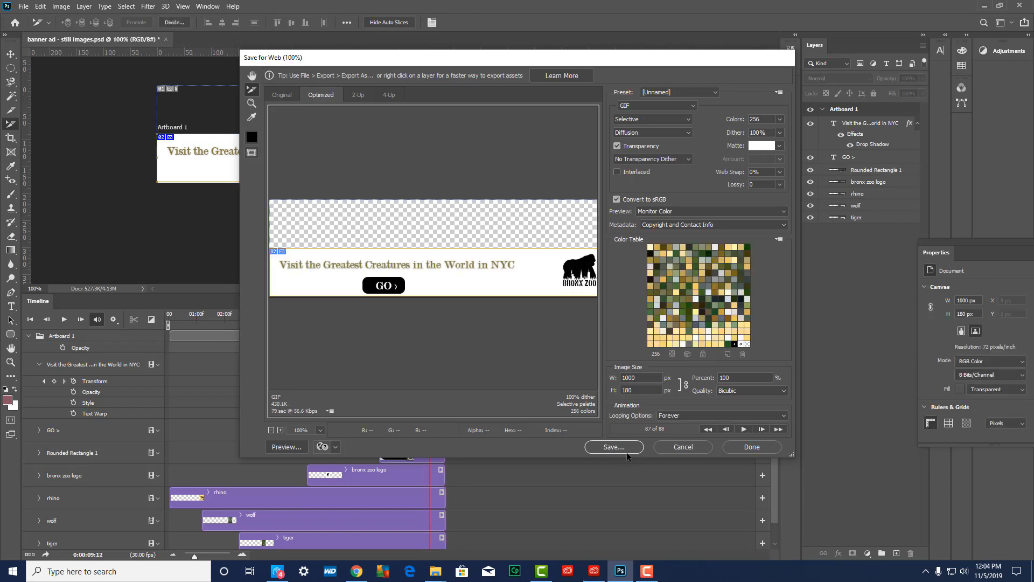
# Step: Start saving the optimized banner and create a web_banner folder on the Desktop as its save location
pyautogui.click(626, 450)
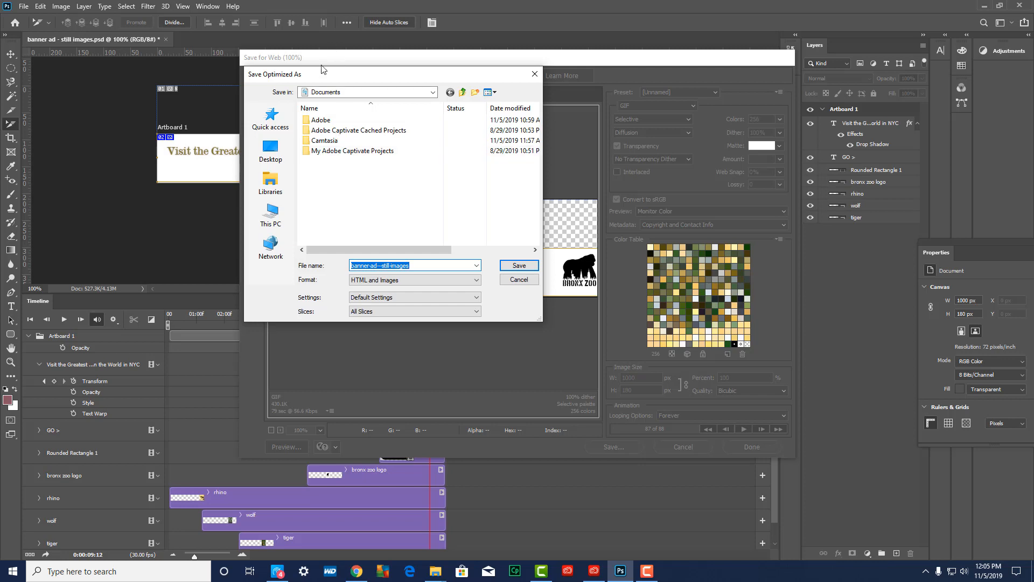
pyautogui.click(271, 154)
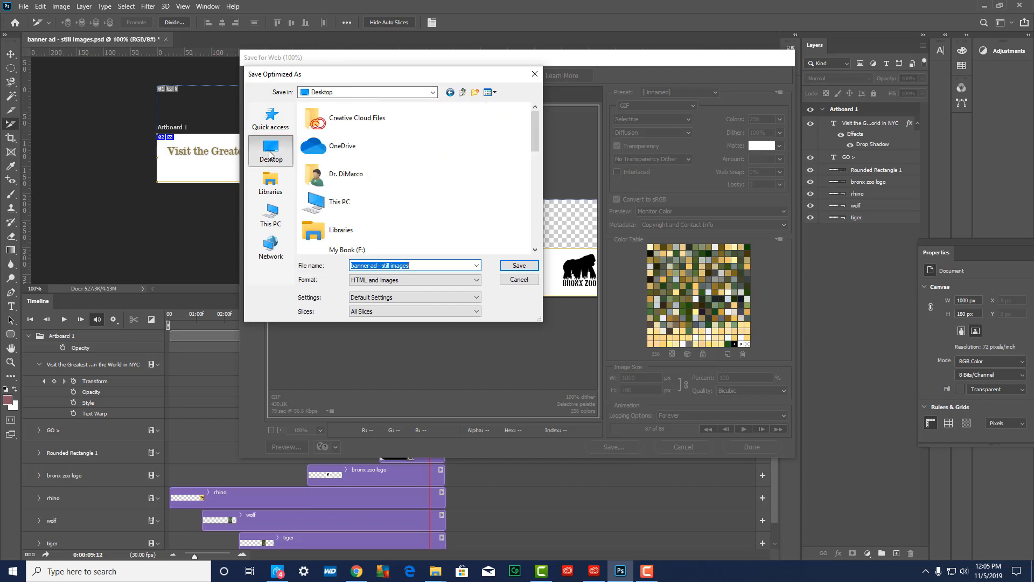
pyautogui.rightClick(423, 169)
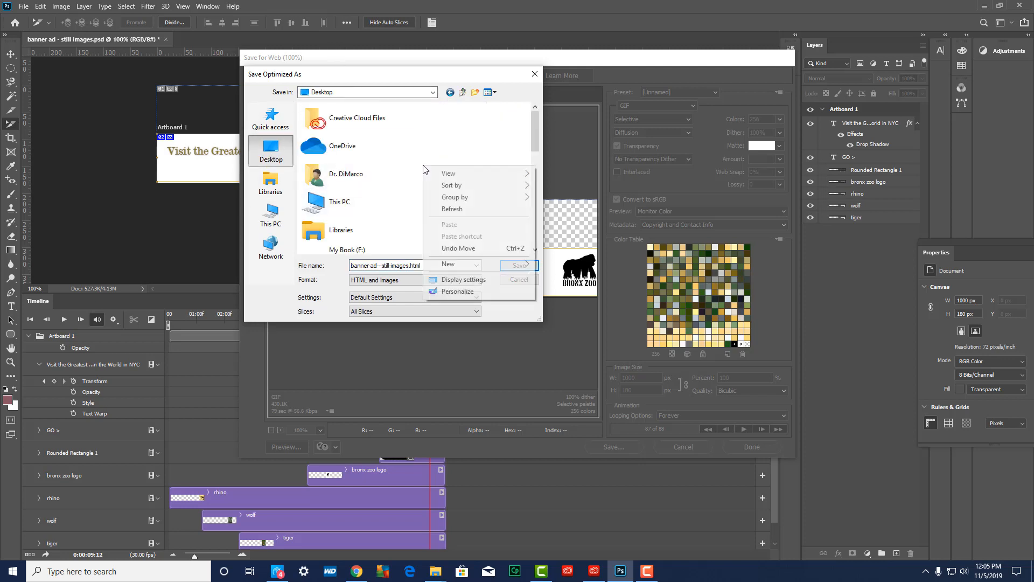
pyautogui.moveTo(453, 265)
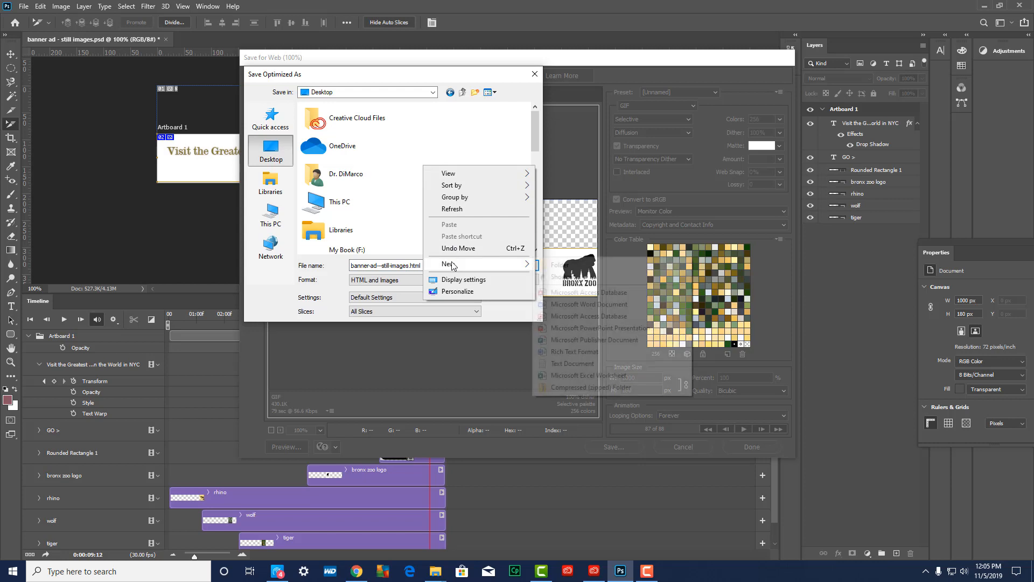
pyautogui.click(561, 264)
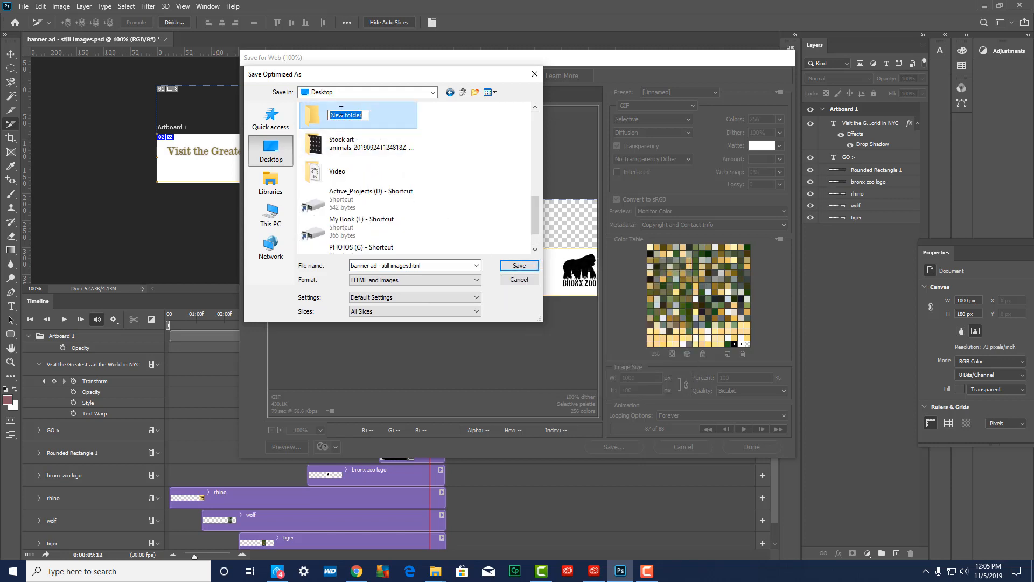
pyautogui.write('web_banner')
pyautogui.doubleClick(311, 117)
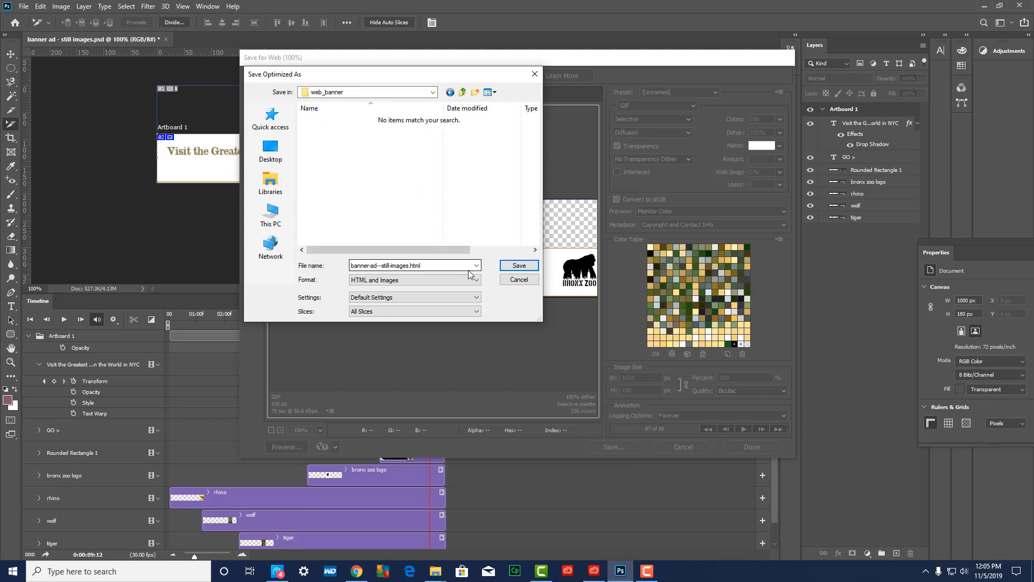
# Step: Save the banner into the web_banner folder in the HTML and Images format, covering all slices
pyautogui.click(432, 281)
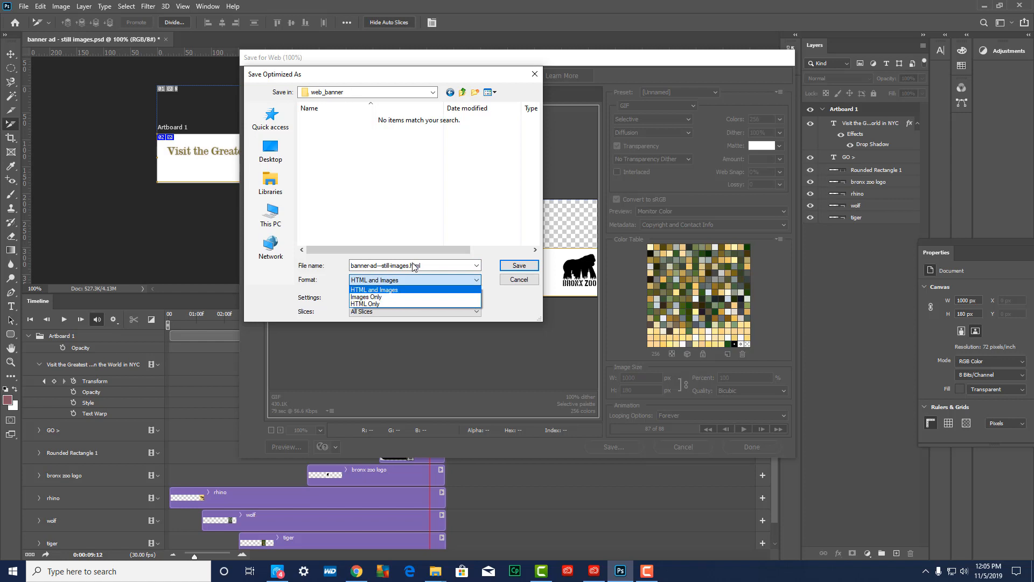
pyautogui.click(417, 289)
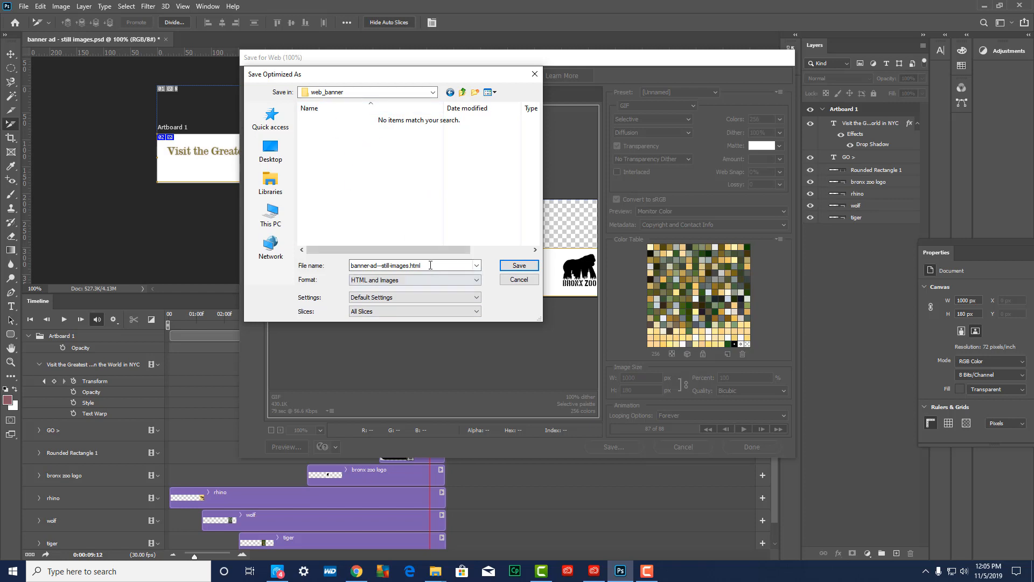
pyautogui.click(414, 264)
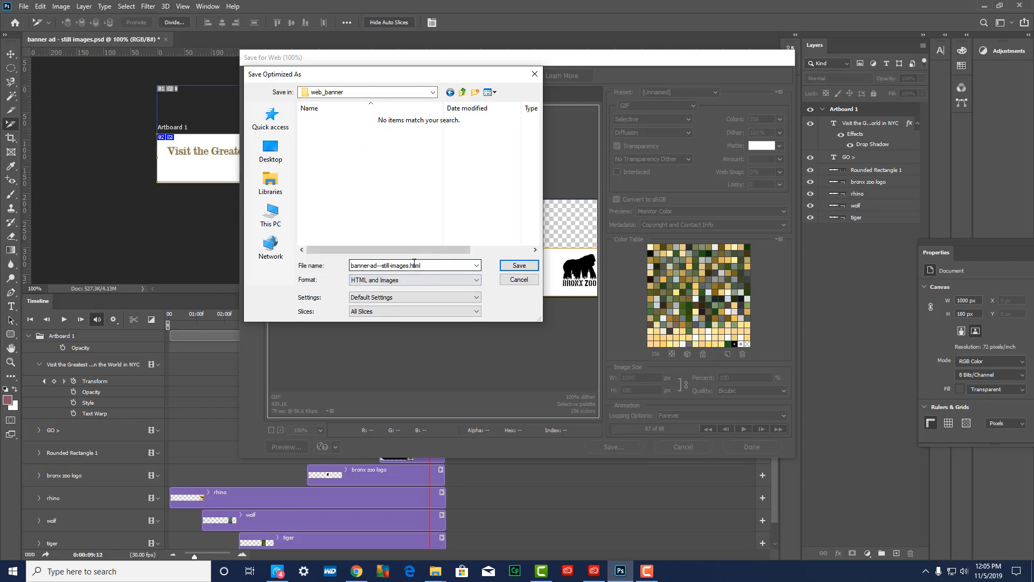
pyautogui.click(523, 270)
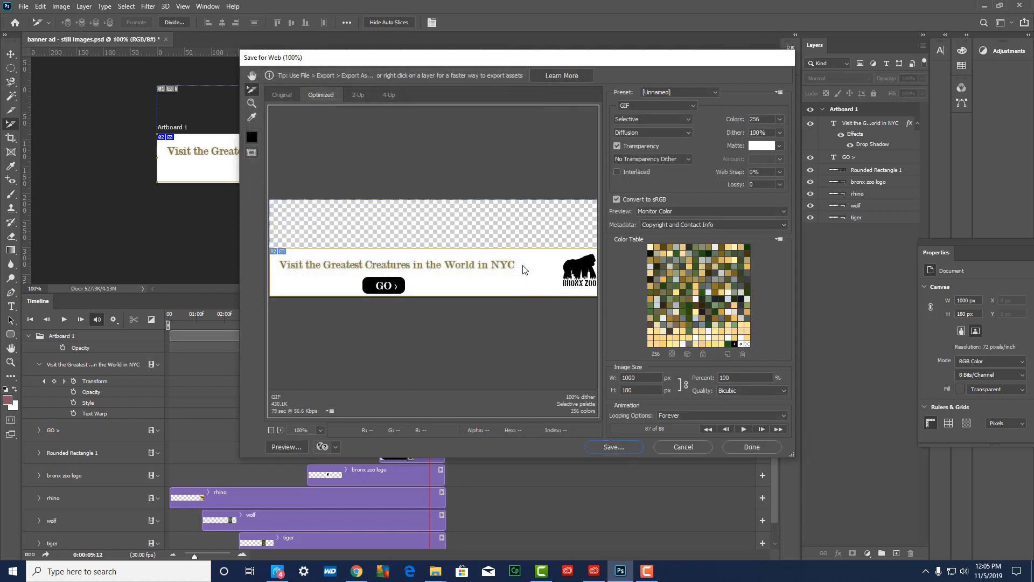
# Step: Open the web_banner folder on the desktop and examine the exported HTML file and the contents of its images folder
pyautogui.click(985, 7)
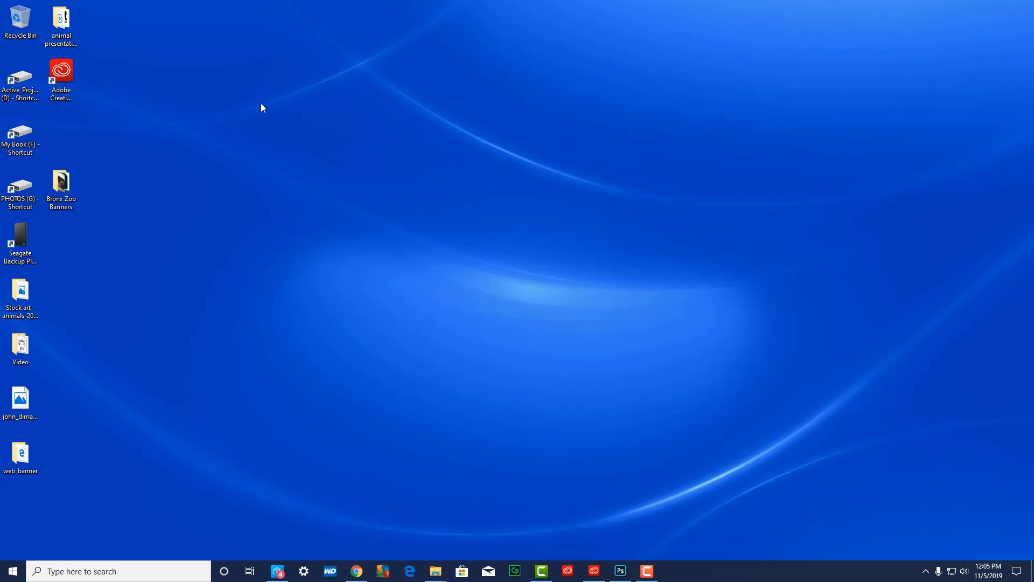
pyautogui.click(63, 185)
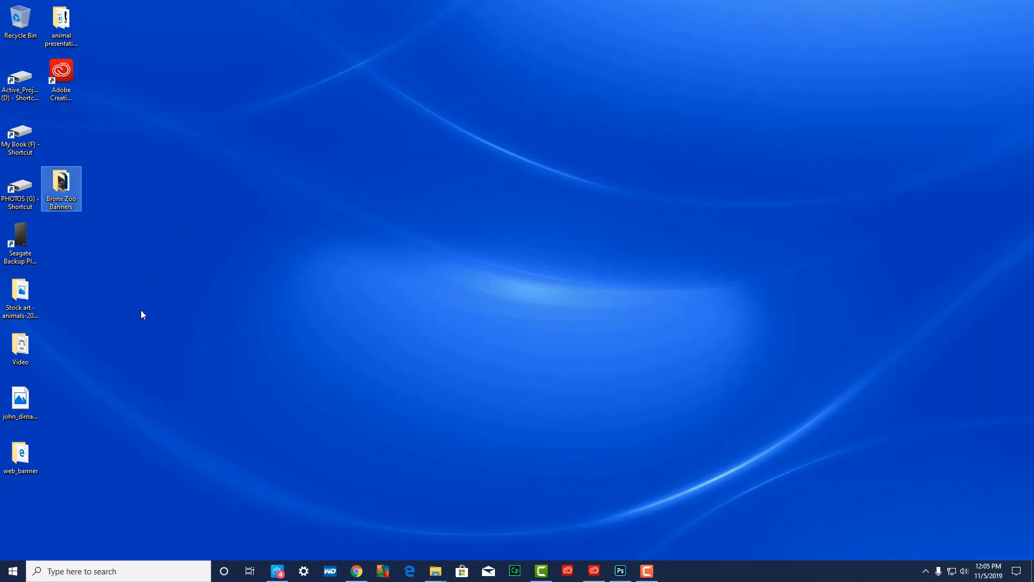
pyautogui.click(23, 458)
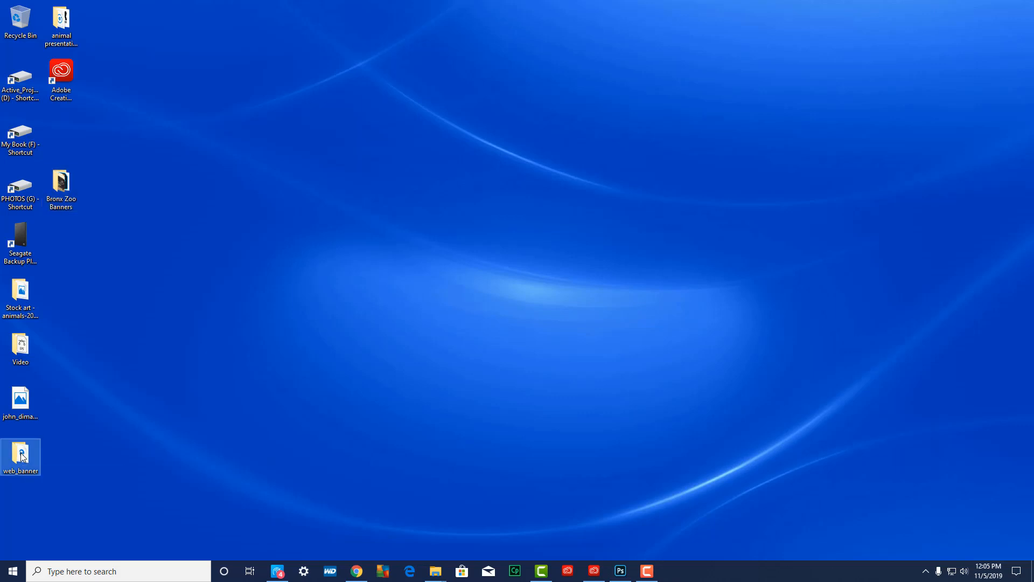
pyautogui.doubleClick(23, 457)
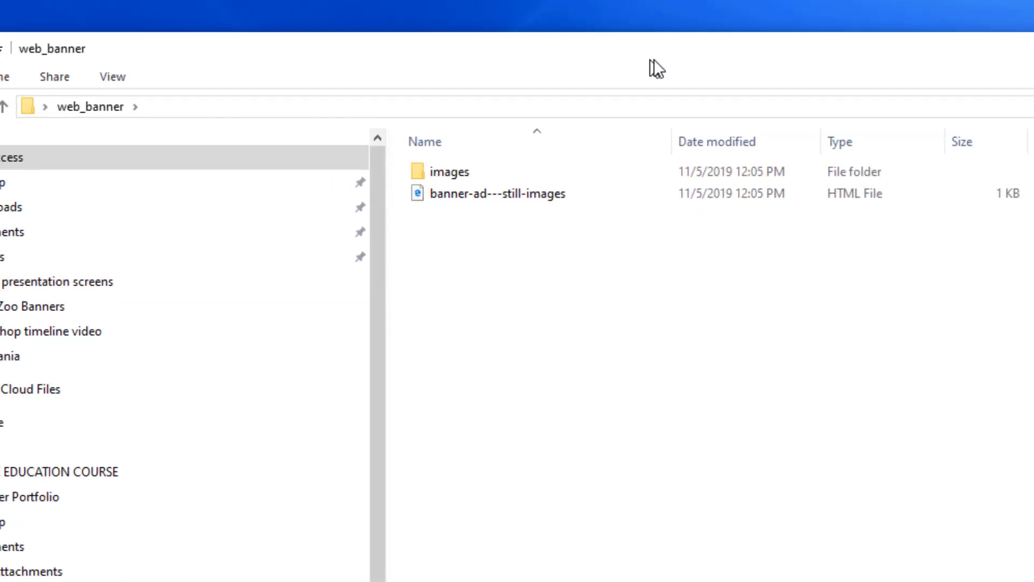
pyautogui.click(425, 195)
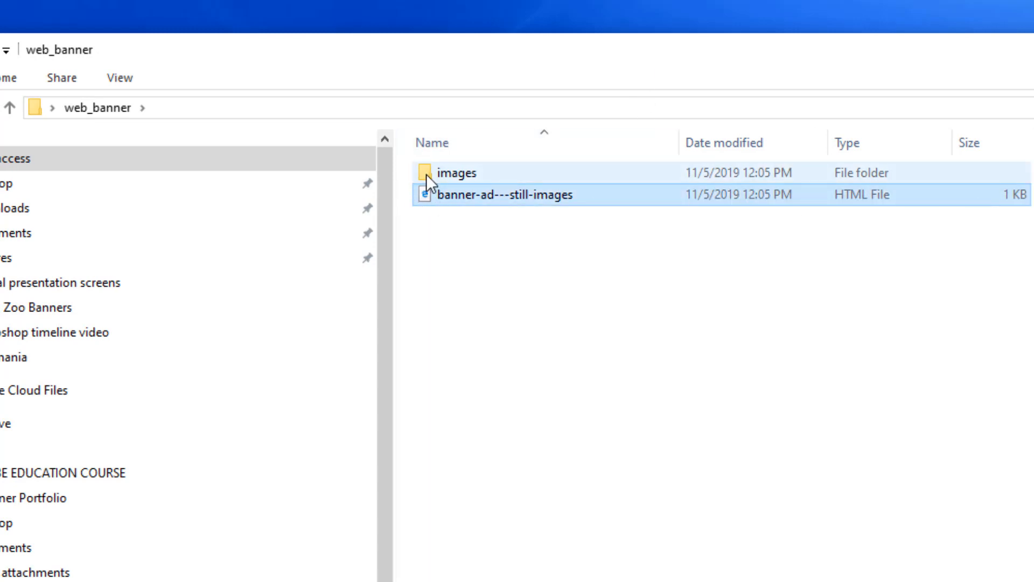
pyautogui.doubleClick(427, 174)
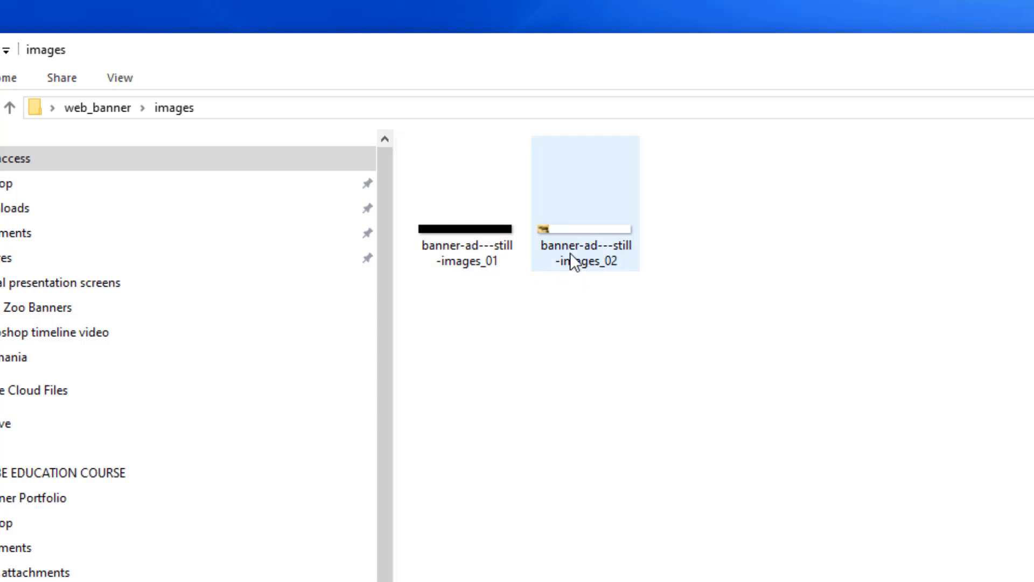
pyautogui.hotkey('alt', 'Left')
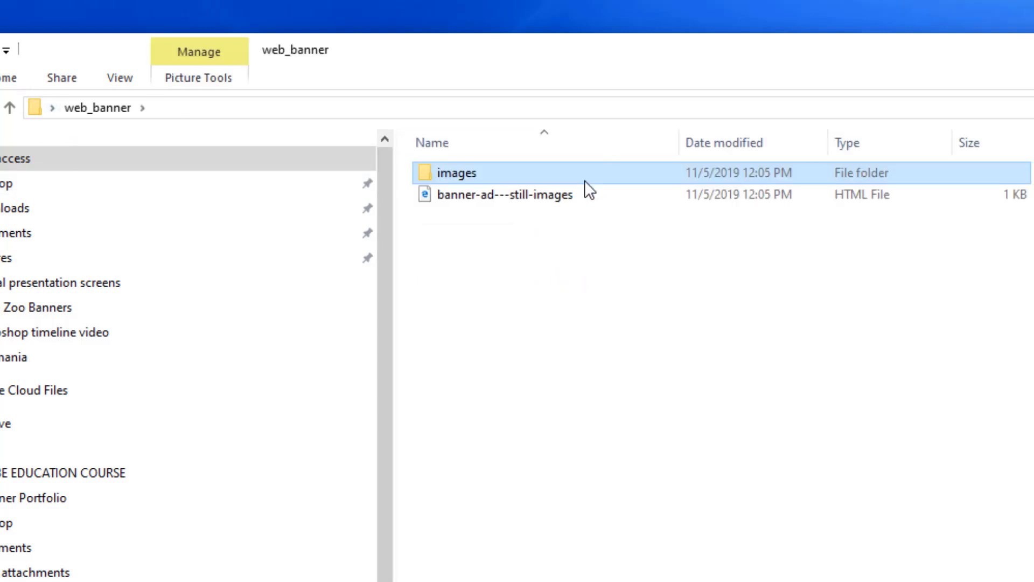
# Step: Open the exported banner-ad---still-images HTML page in the browser and test the banner's link at the GO button
pyautogui.doubleClick(425, 195)
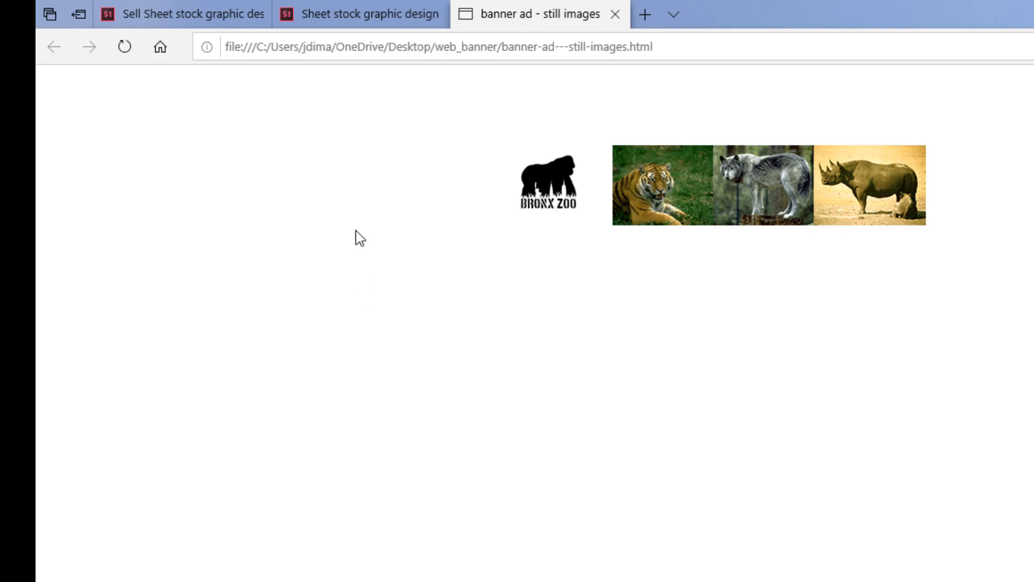
pyautogui.click(222, 212)
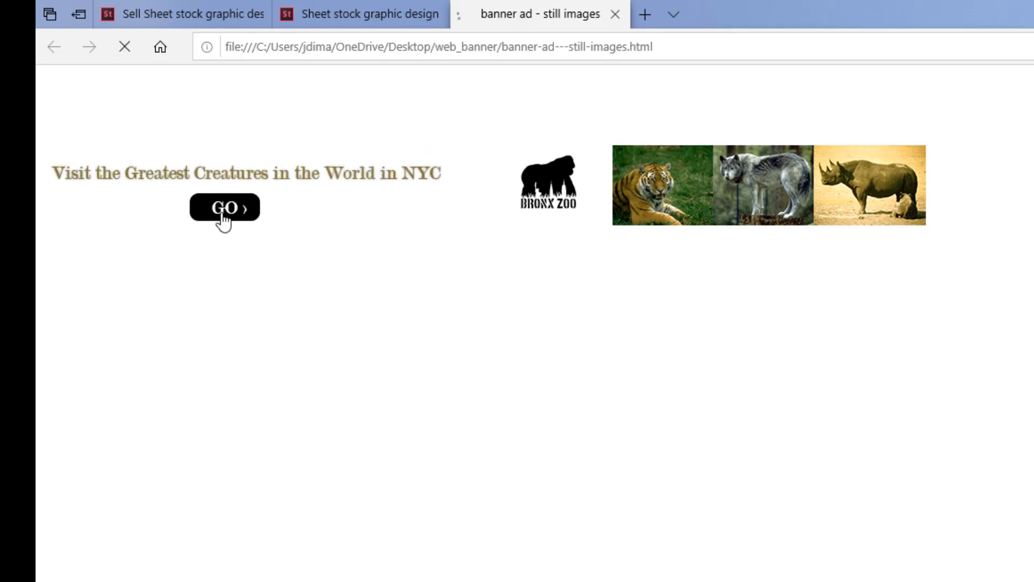